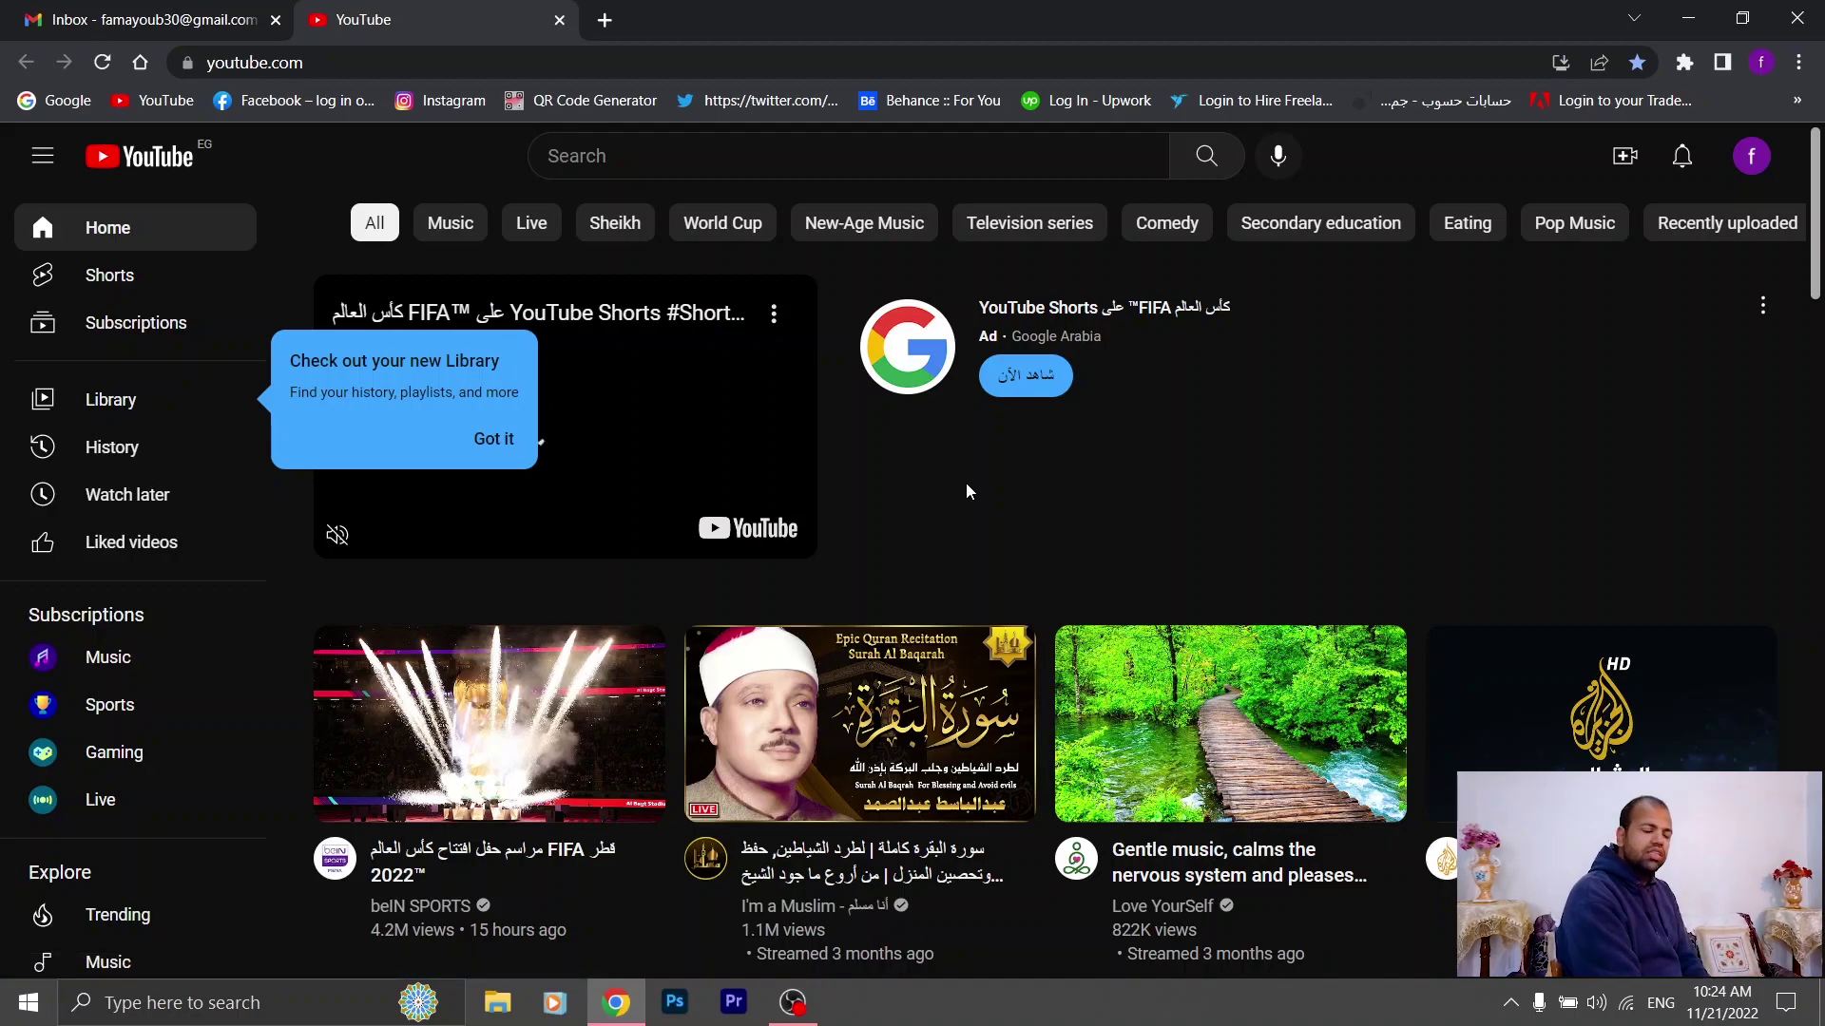
Create a YouTube channel for the signed-in account, accepting the suggested name and handle
{"action": "left_click", "coordinate": [1751, 156]}
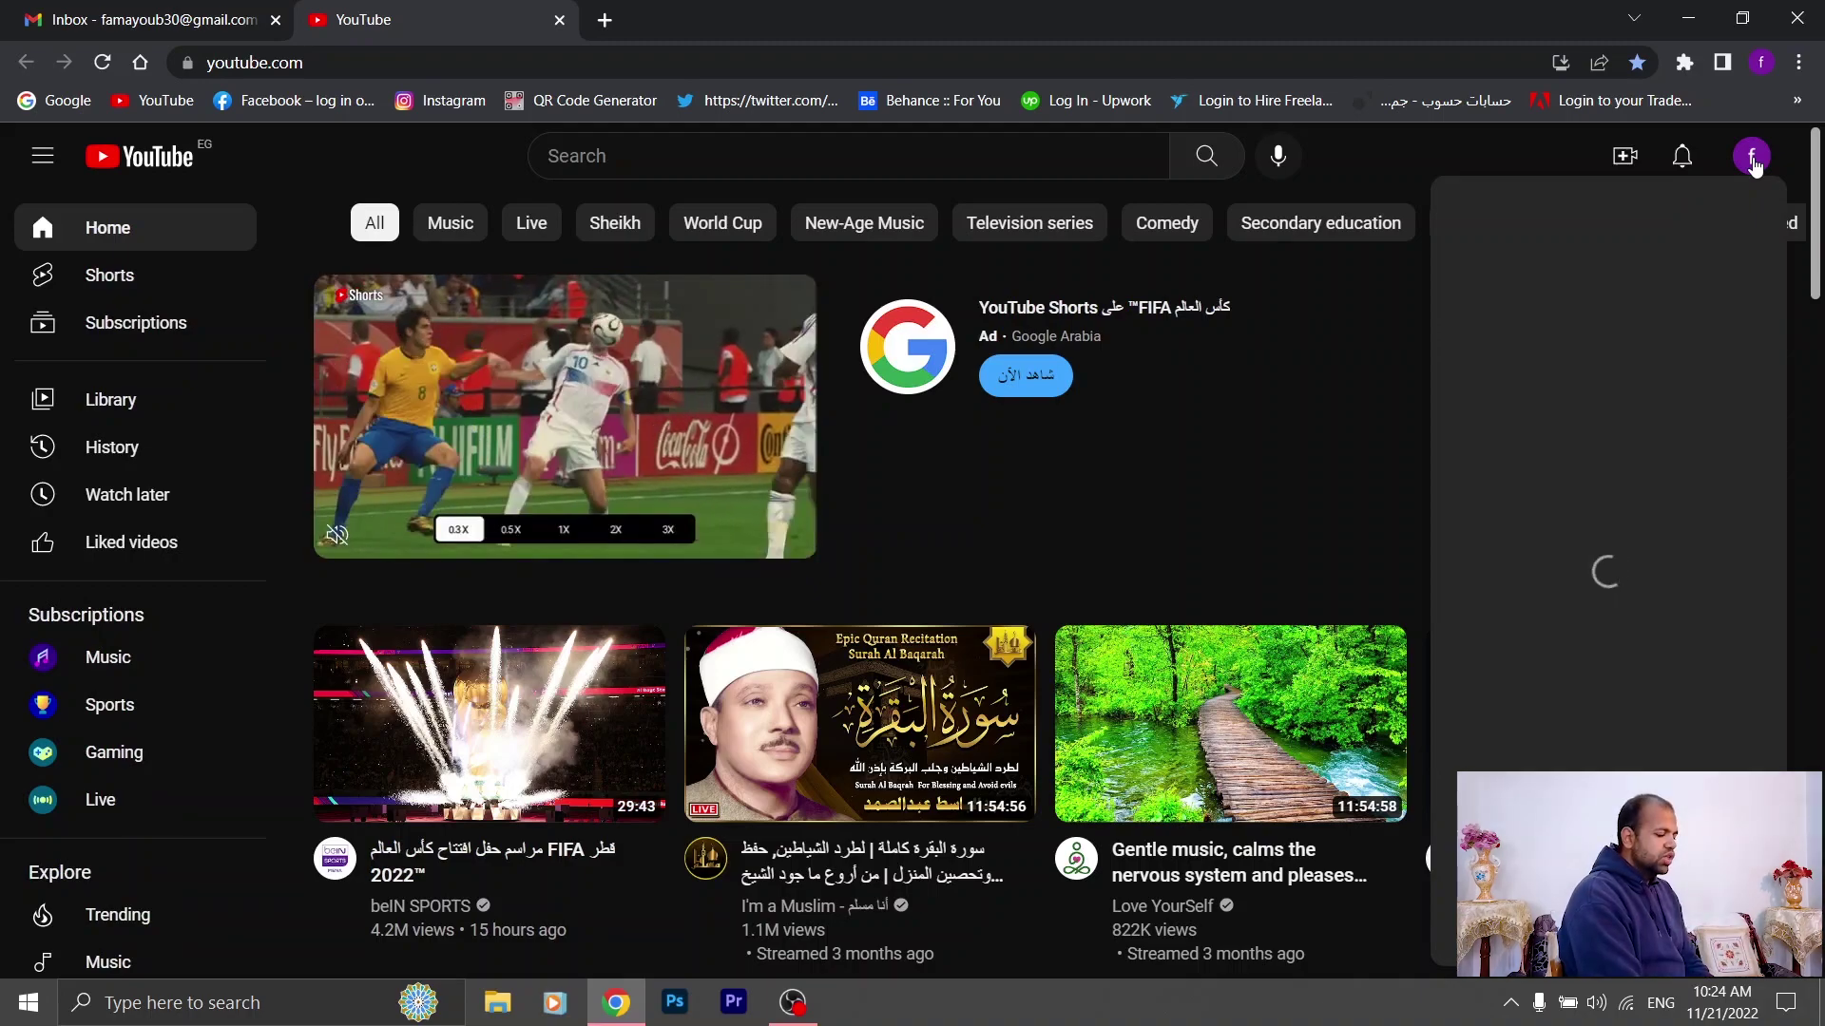
{"action": "left_click", "coordinate": [1519, 293]}
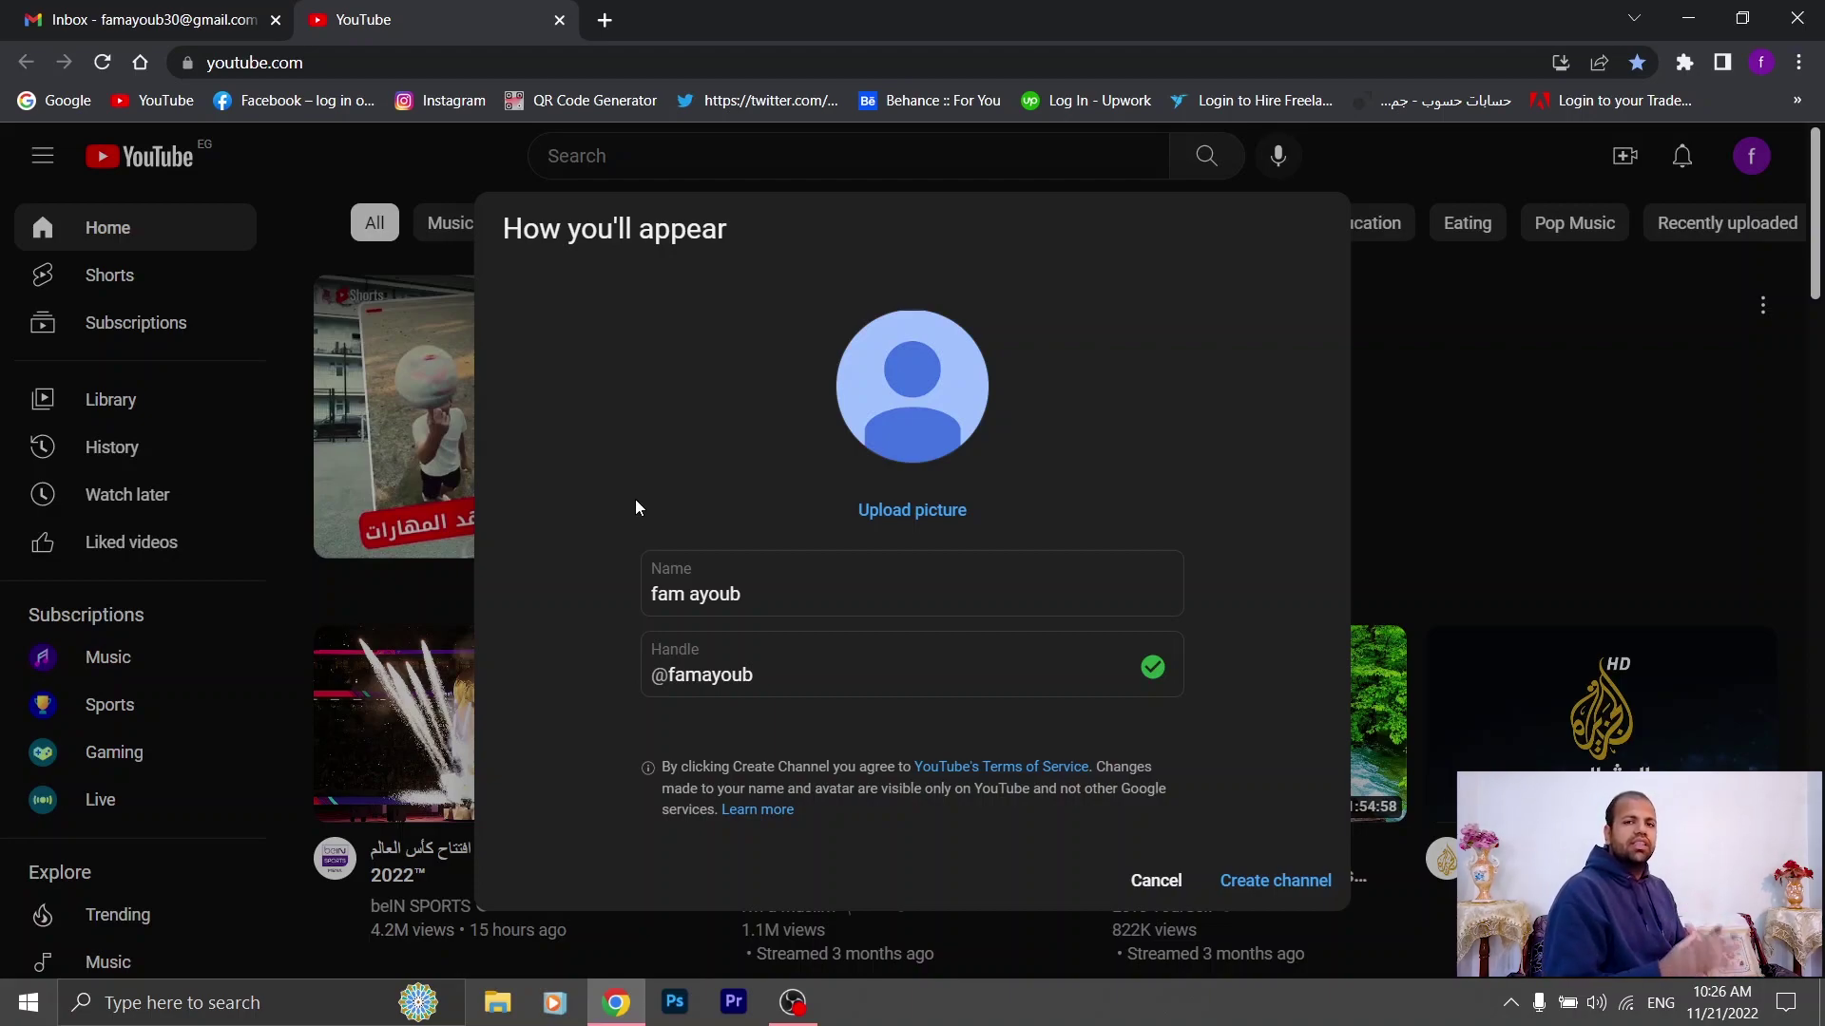
{"action": "left_click", "coordinate": [1293, 883]}
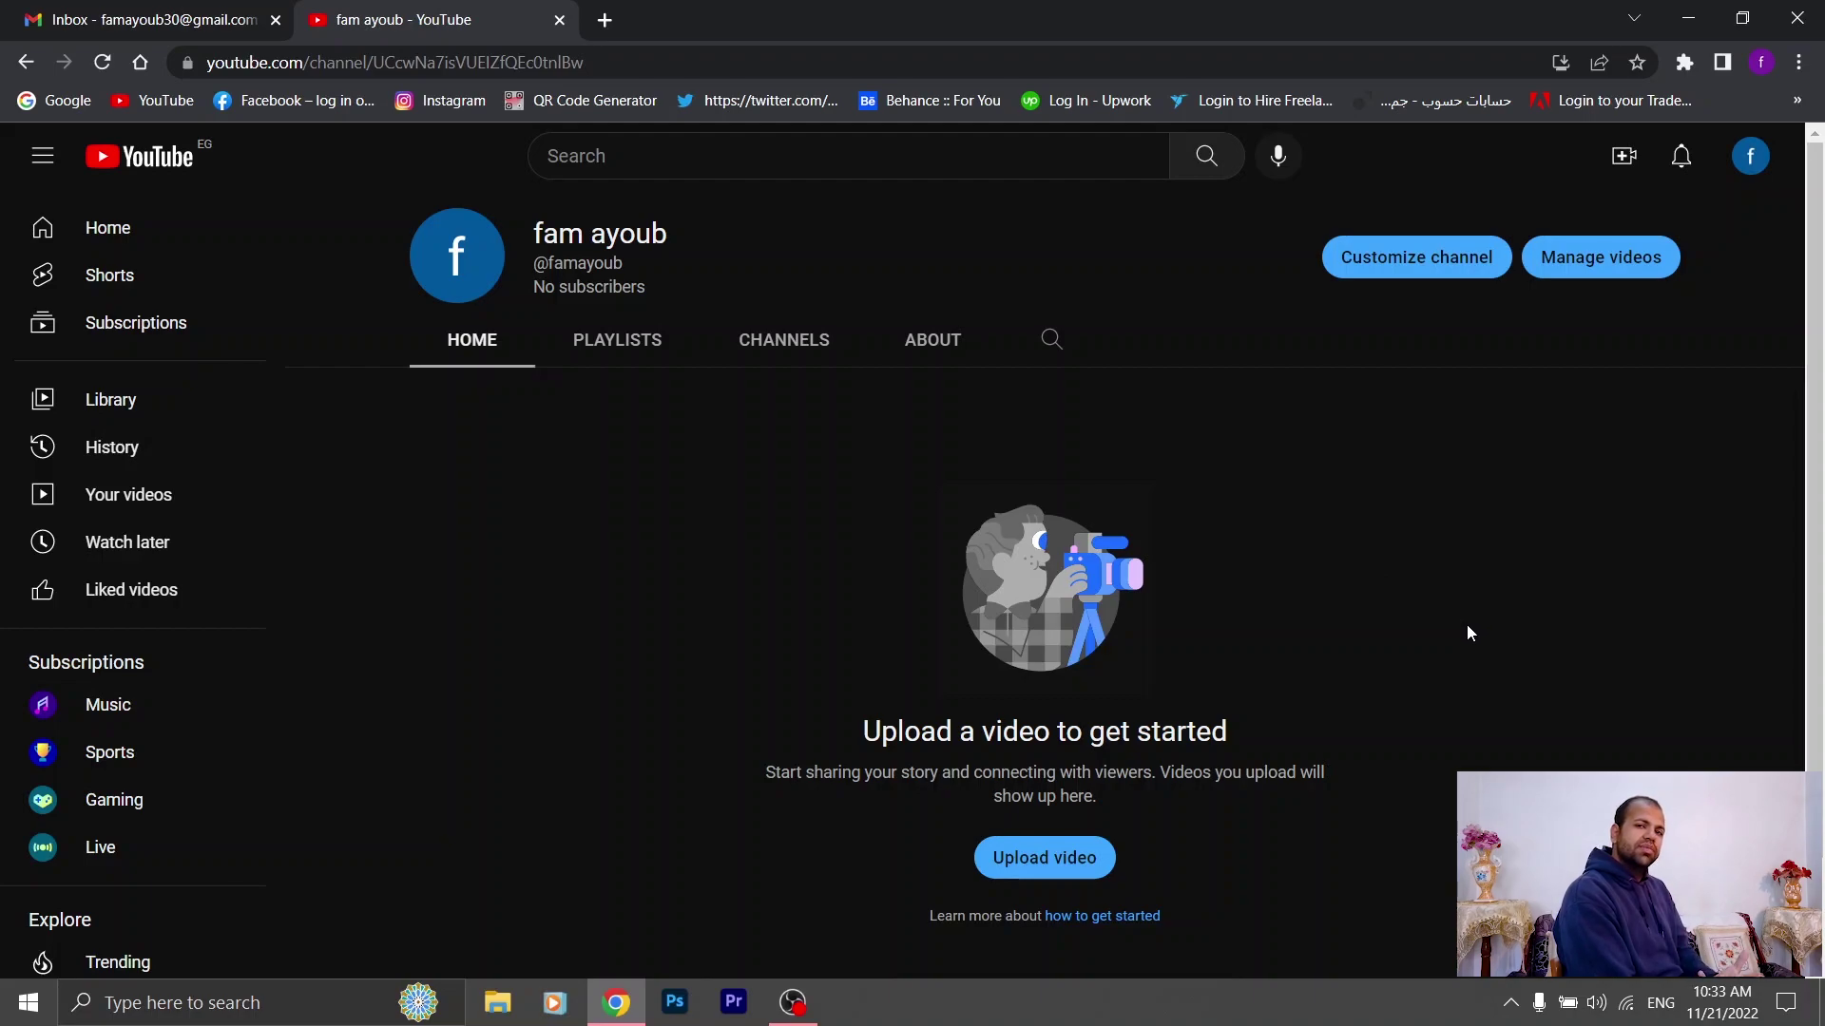
Open YouTube Studio for the new channel and view its Content page
{"action": "left_click", "coordinate": [1743, 170]}
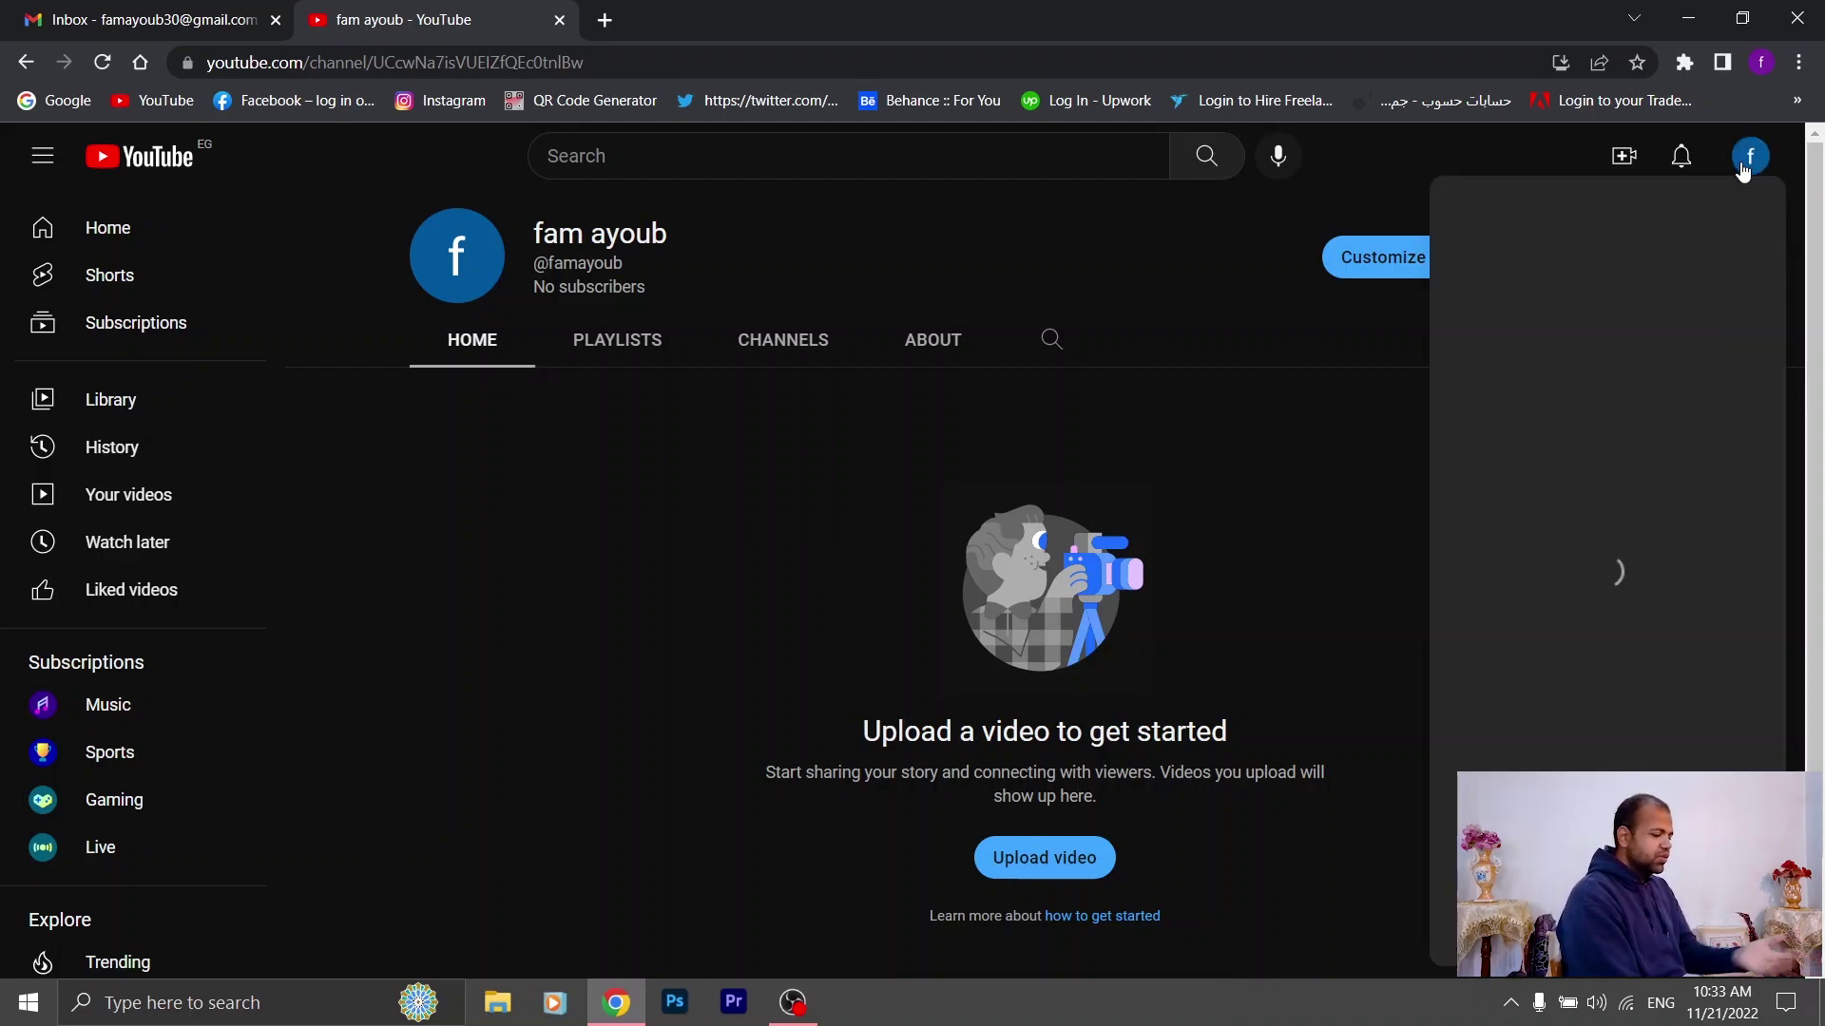
{"action": "left_click", "coordinate": [1475, 359]}
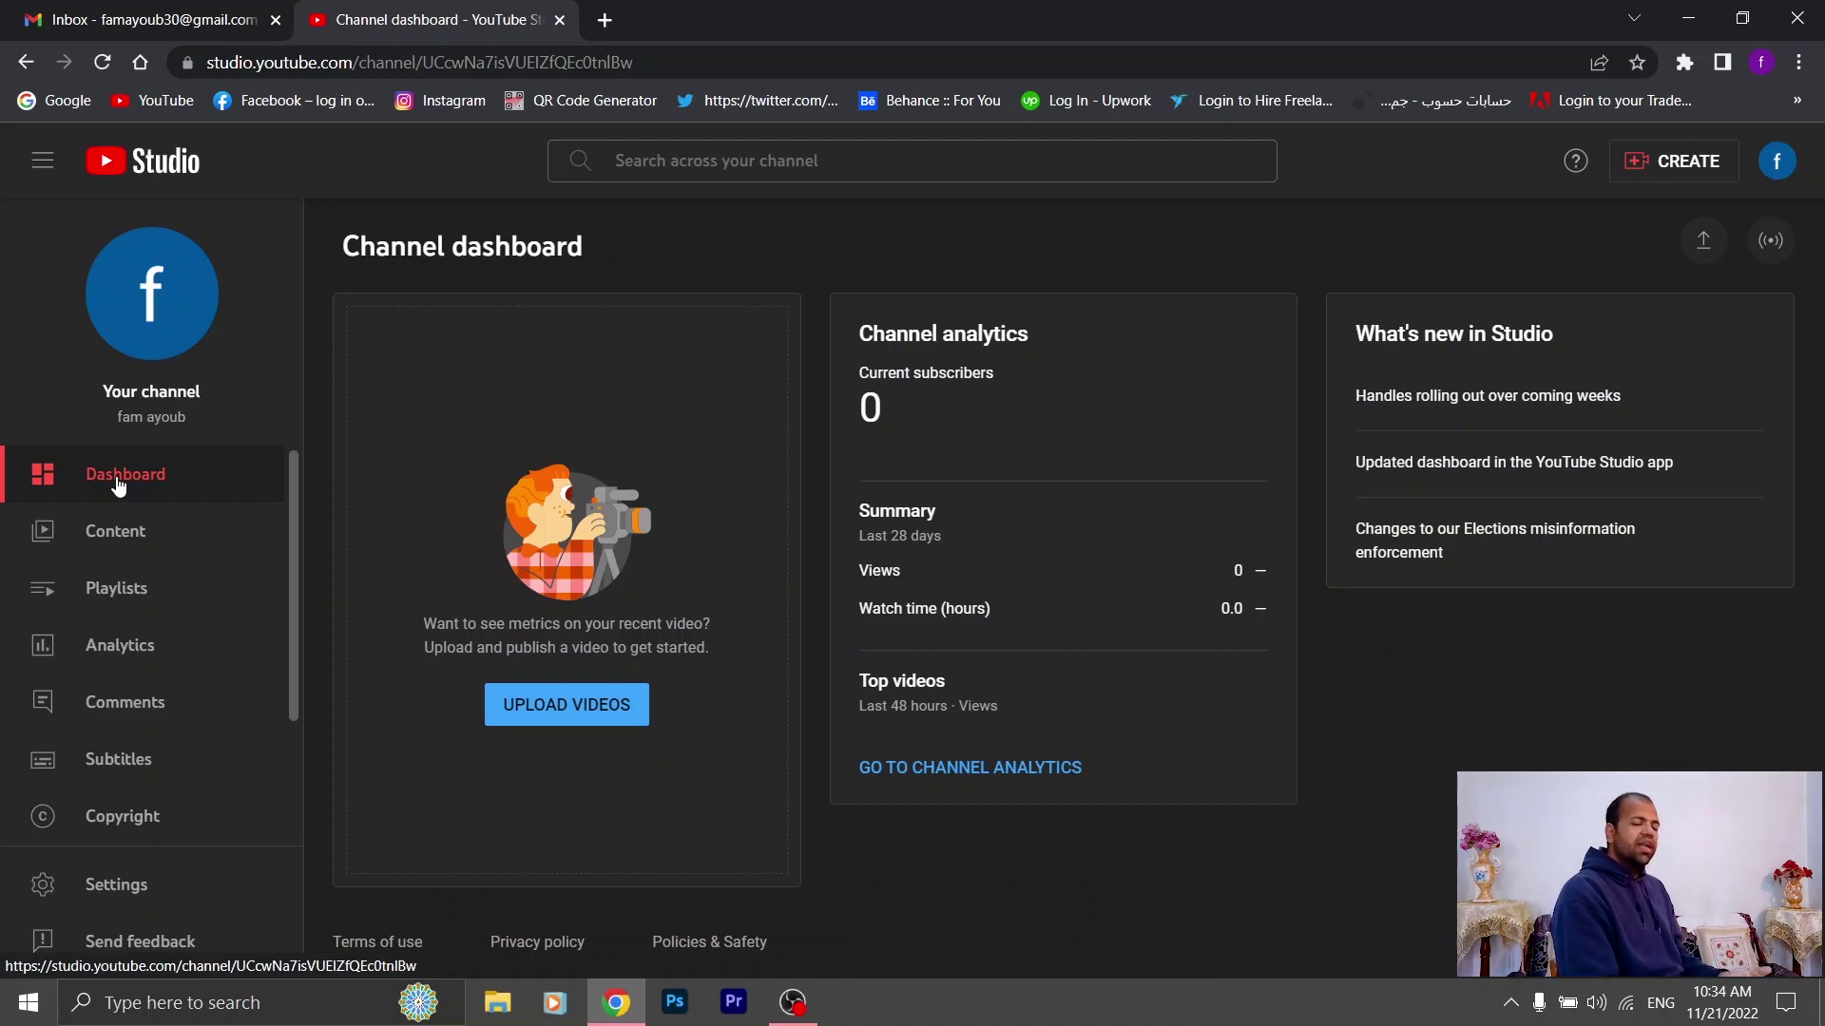
{"action": "left_click", "coordinate": [154, 556]}
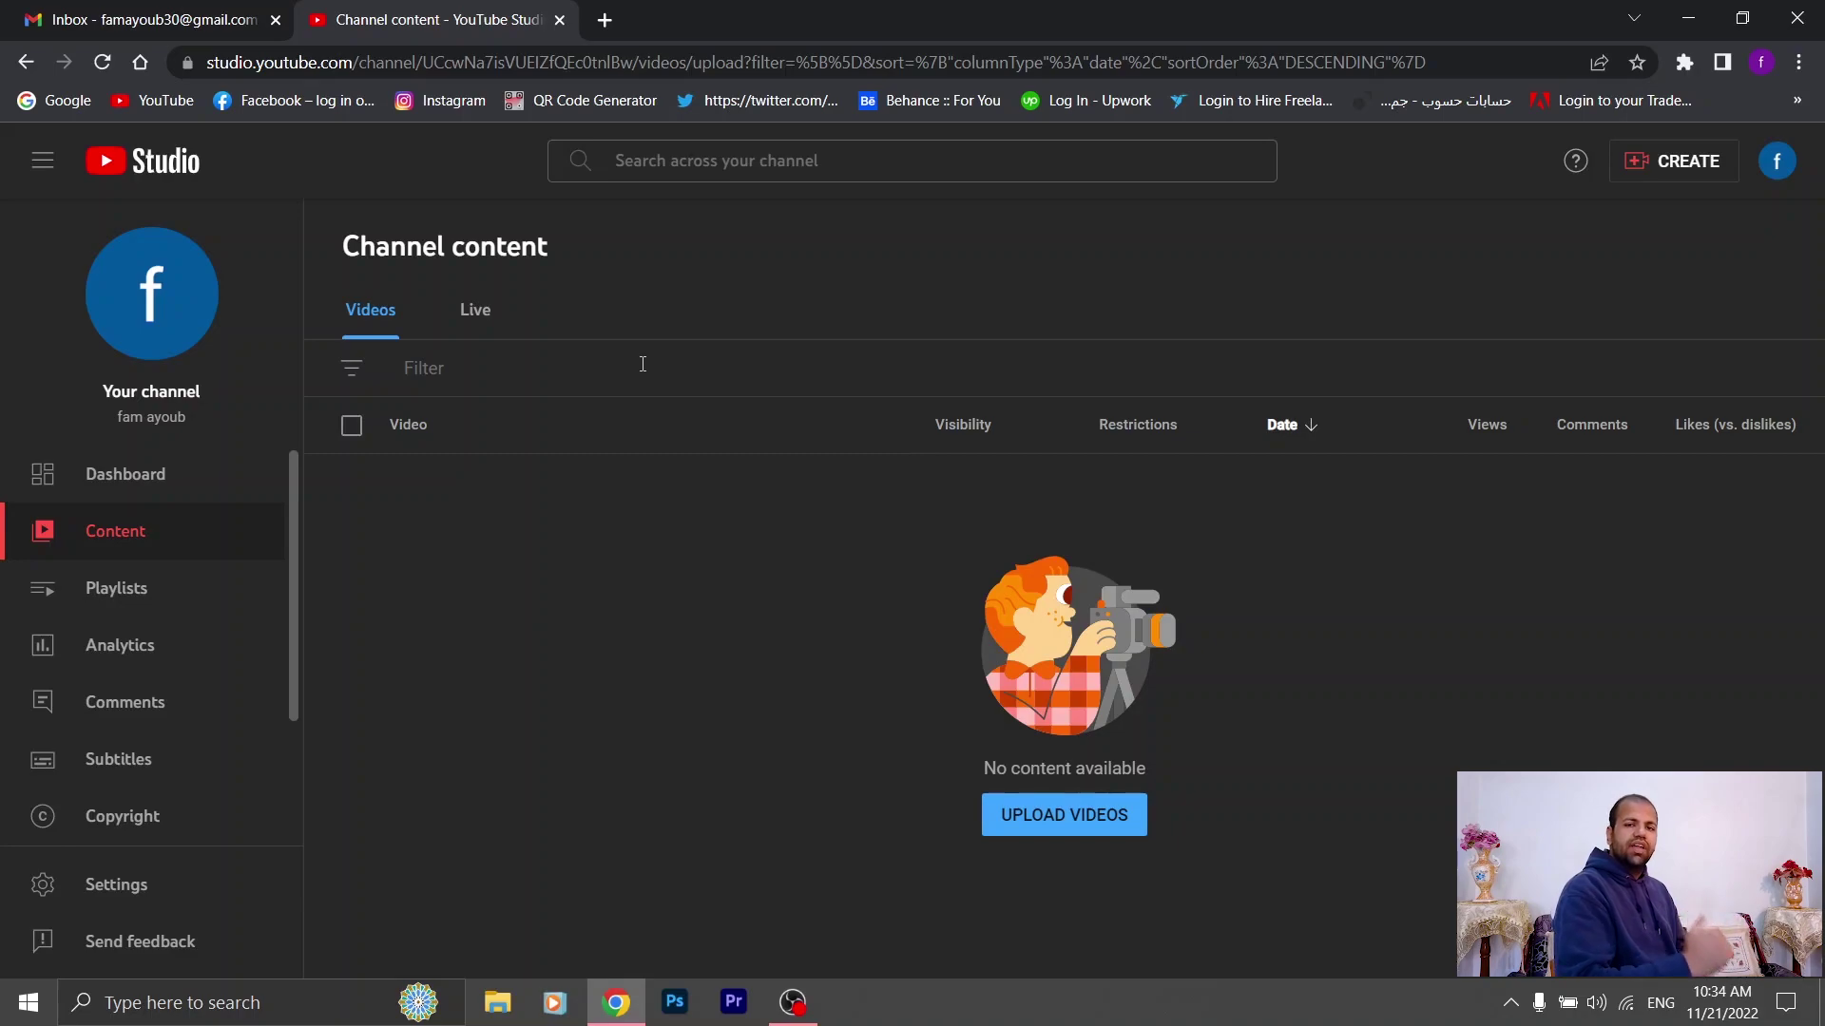
Create a new channel playlist titled "photoshop tutorial" with Public visibility
{"action": "left_click", "coordinate": [152, 608]}
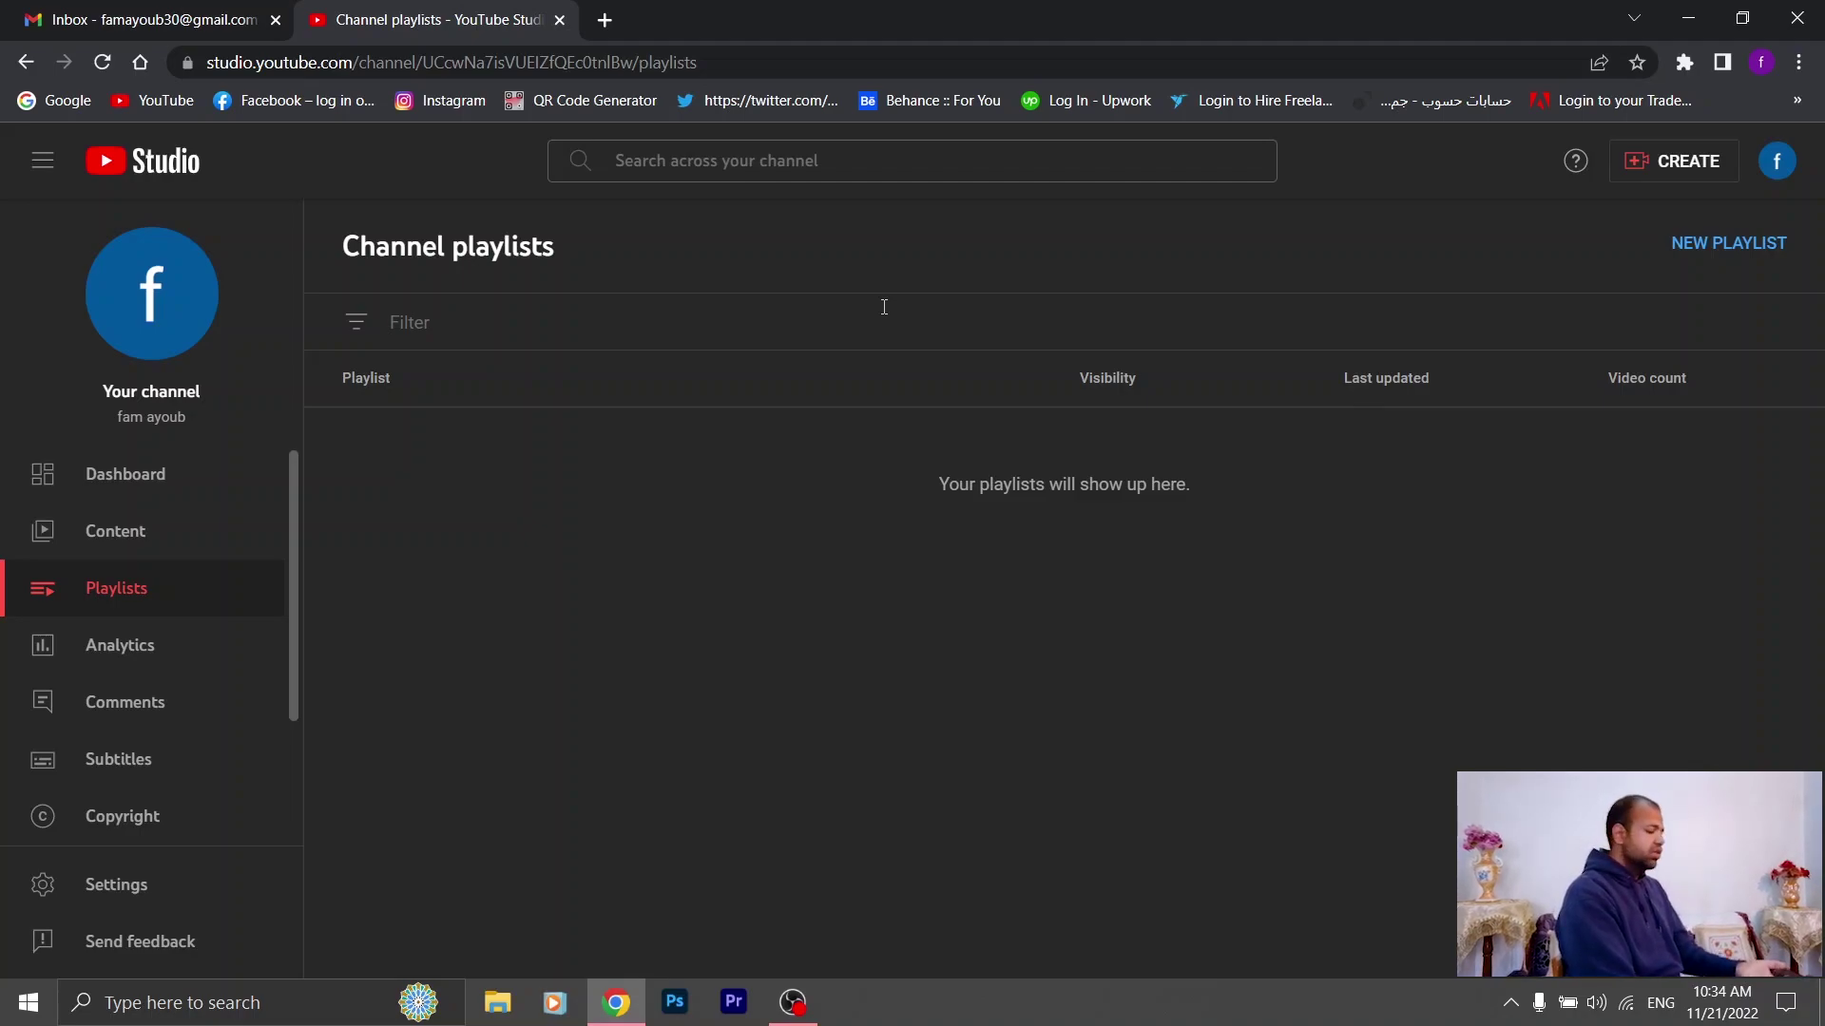
{"action": "left_click", "coordinate": [1689, 244]}
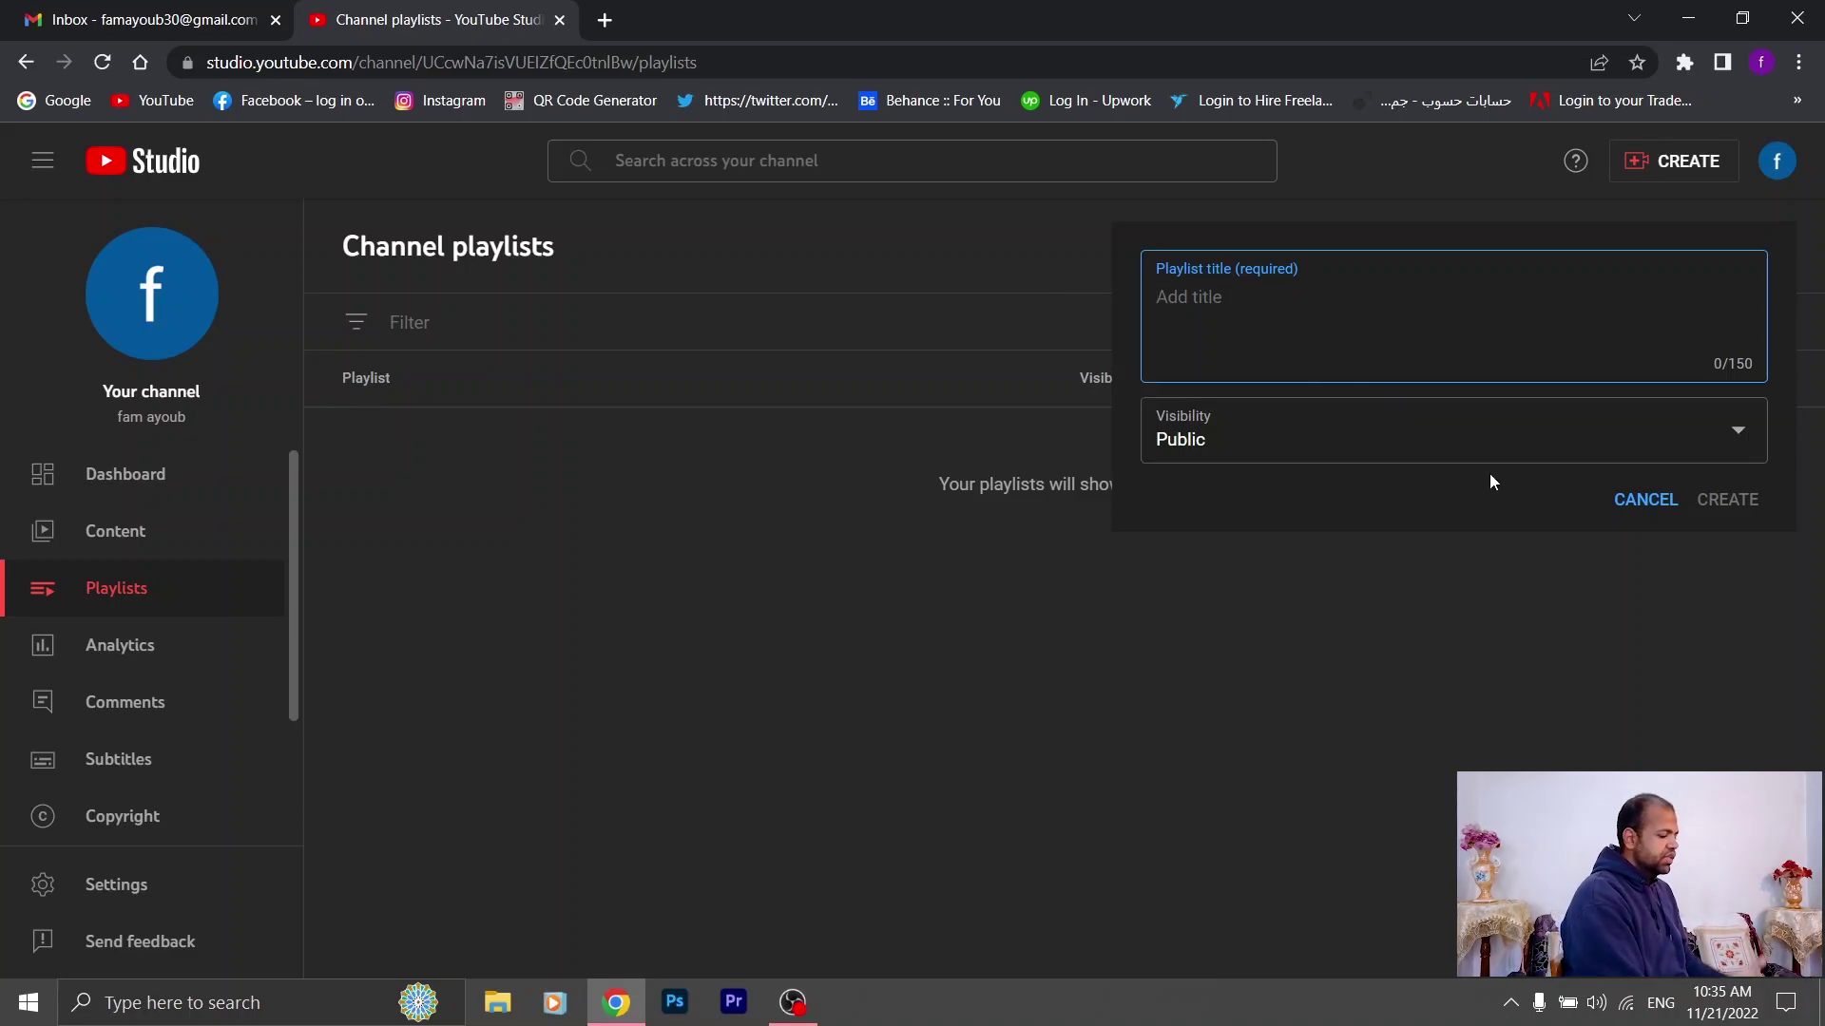
{"action": "type", "text": "photoshop tutorial"}
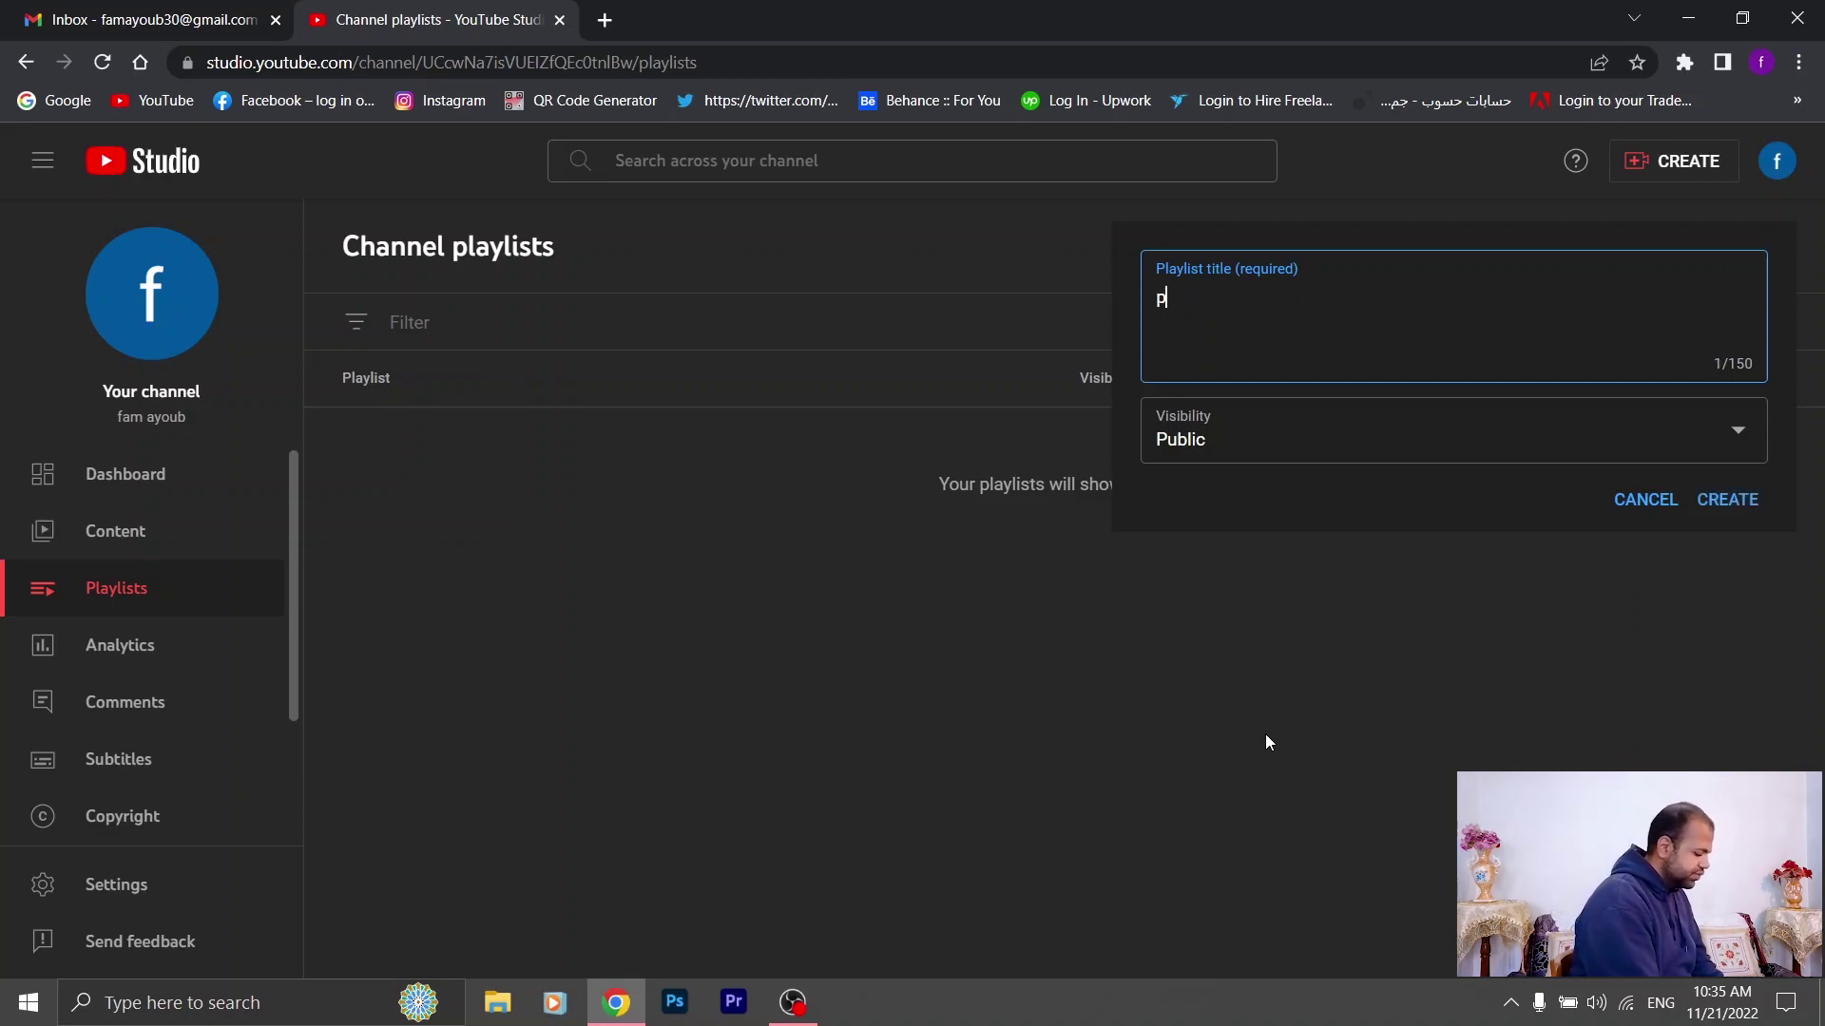
{"action": "left_click", "coordinate": [1400, 425]}
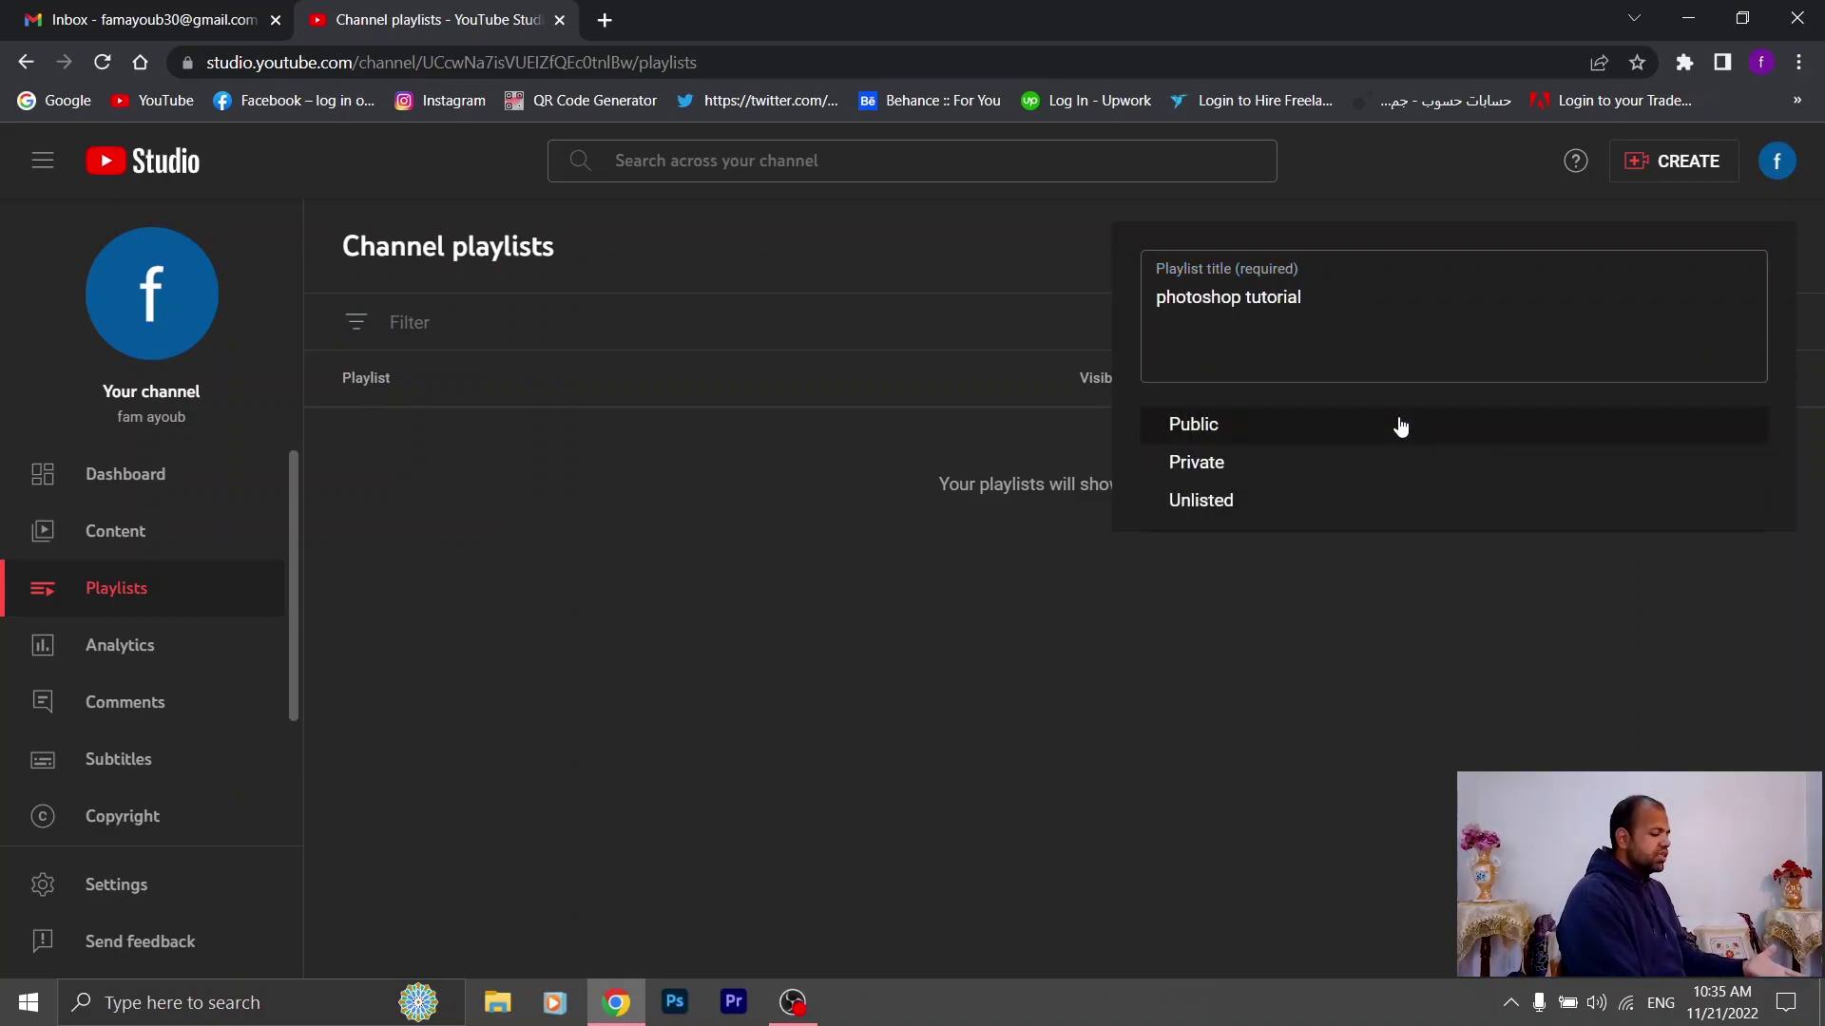
{"action": "left_click", "coordinate": [1283, 470]}
{"action": "left_click", "coordinate": [1209, 421]}
{"action": "left_click", "coordinate": [1177, 427]}
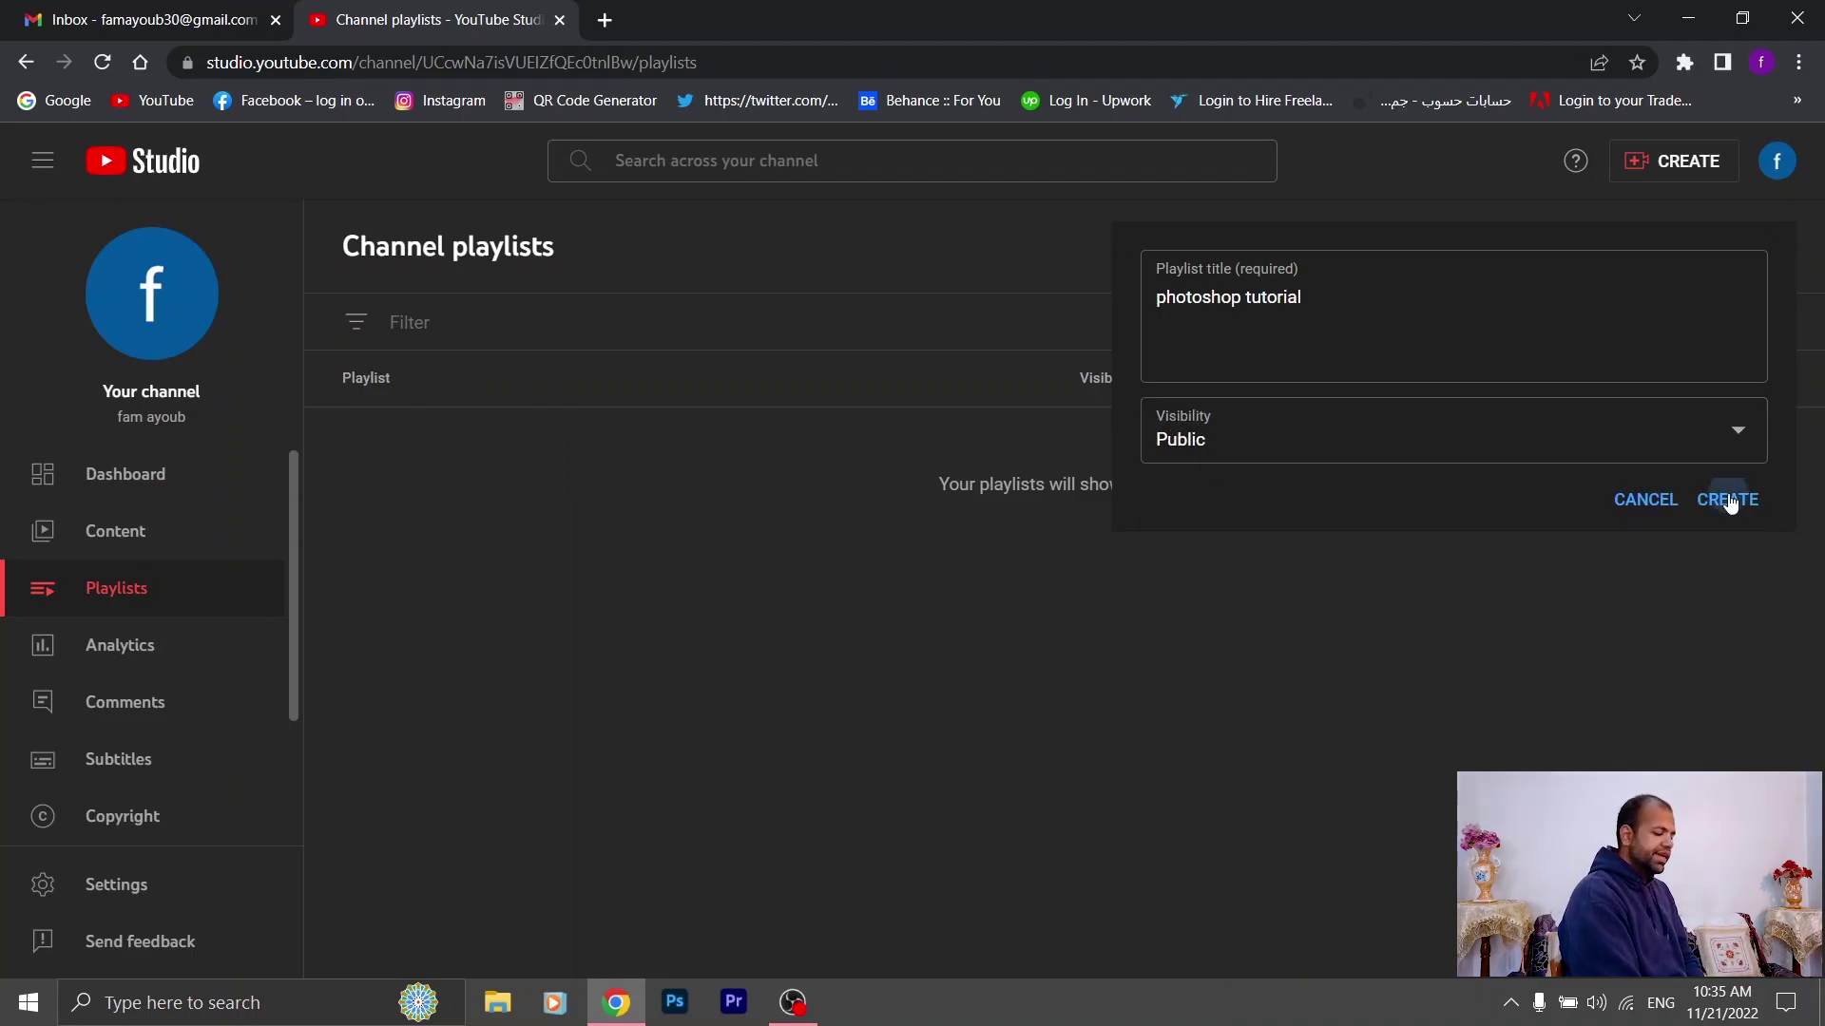
{"action": "left_click", "coordinate": [1730, 496]}
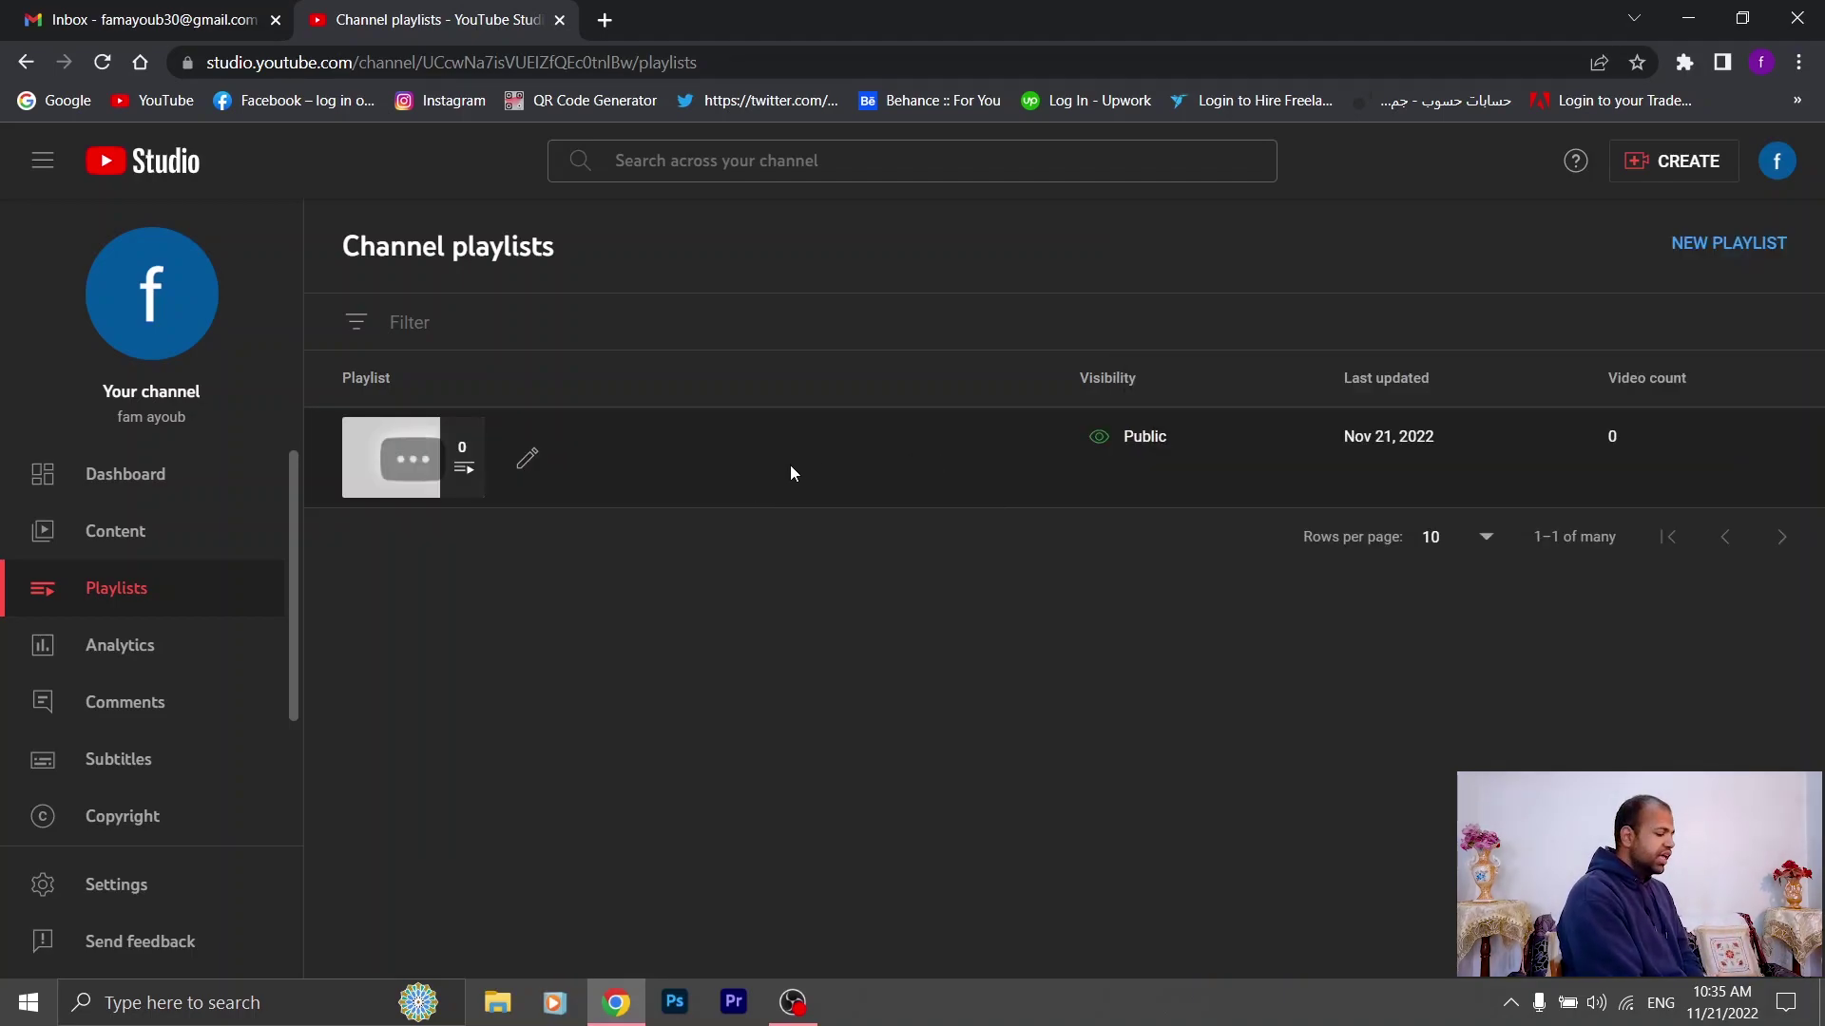
Review the channel's Analytics, Comments including those held for review, Subtitles and Copyright pages
{"action": "left_click", "coordinate": [197, 650]}
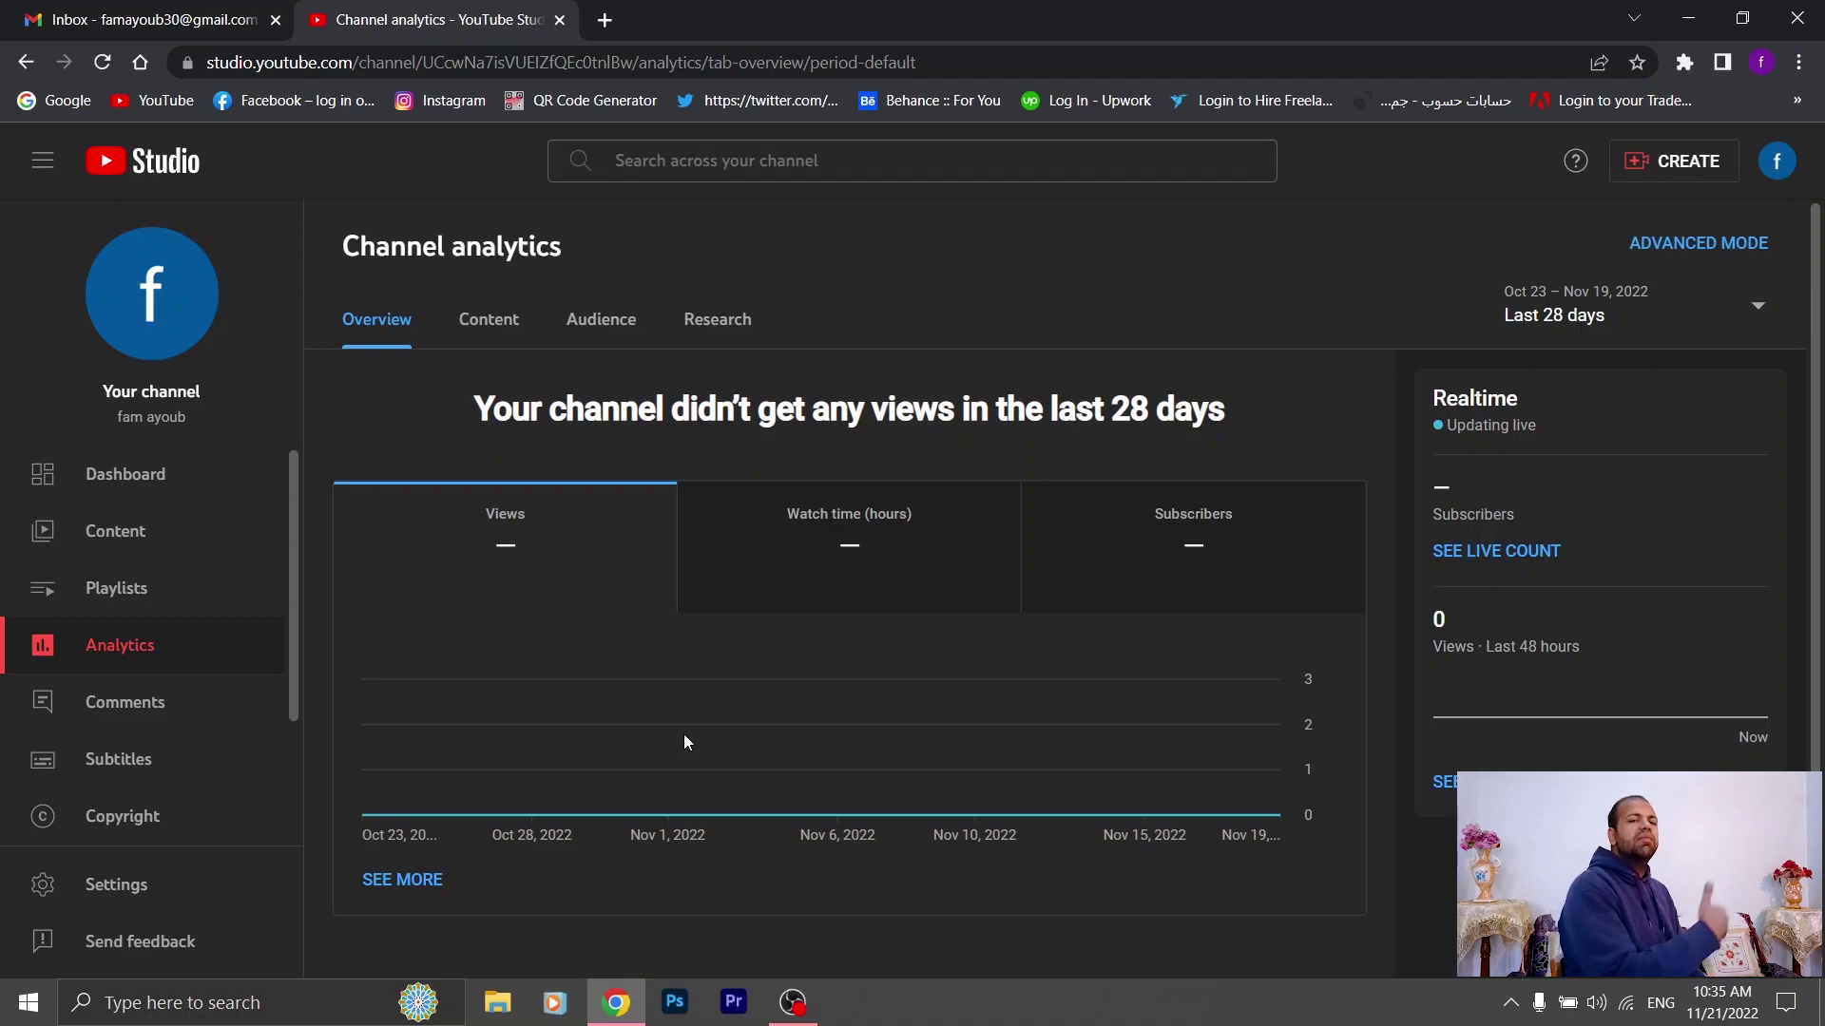
{"action": "left_click", "coordinate": [189, 724]}
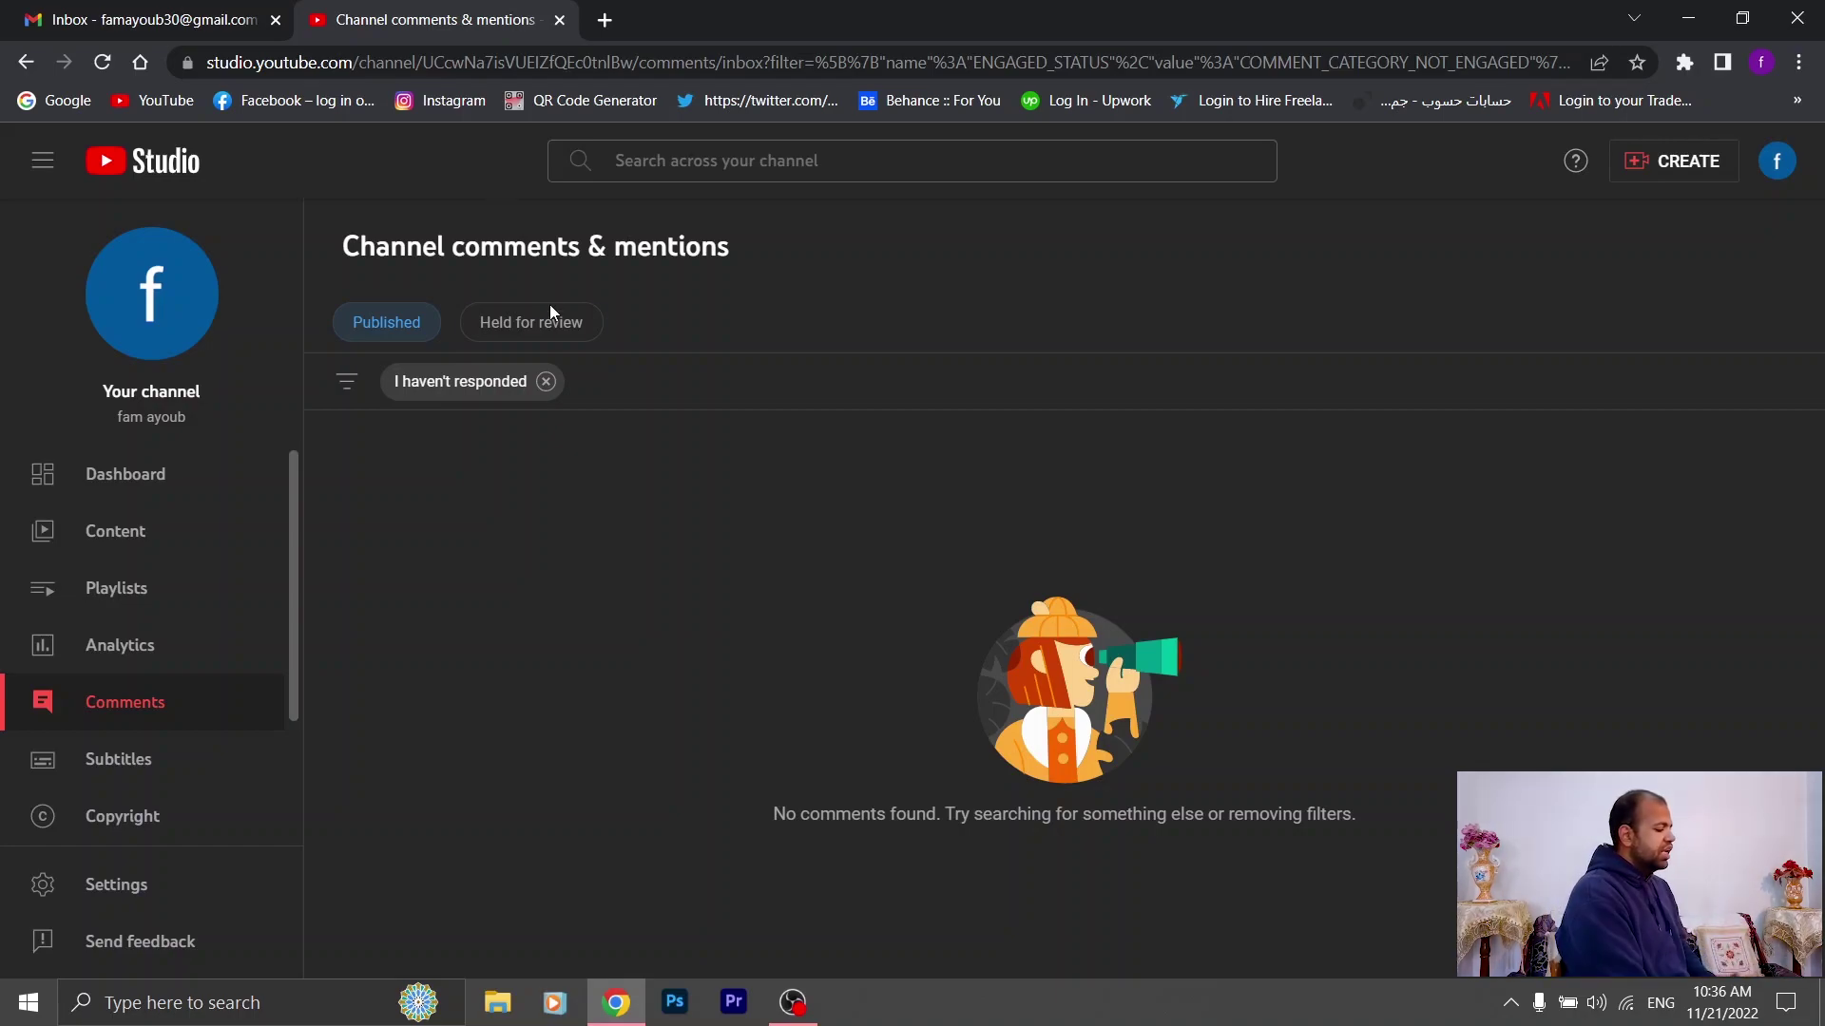
{"action": "left_click", "coordinate": [563, 334]}
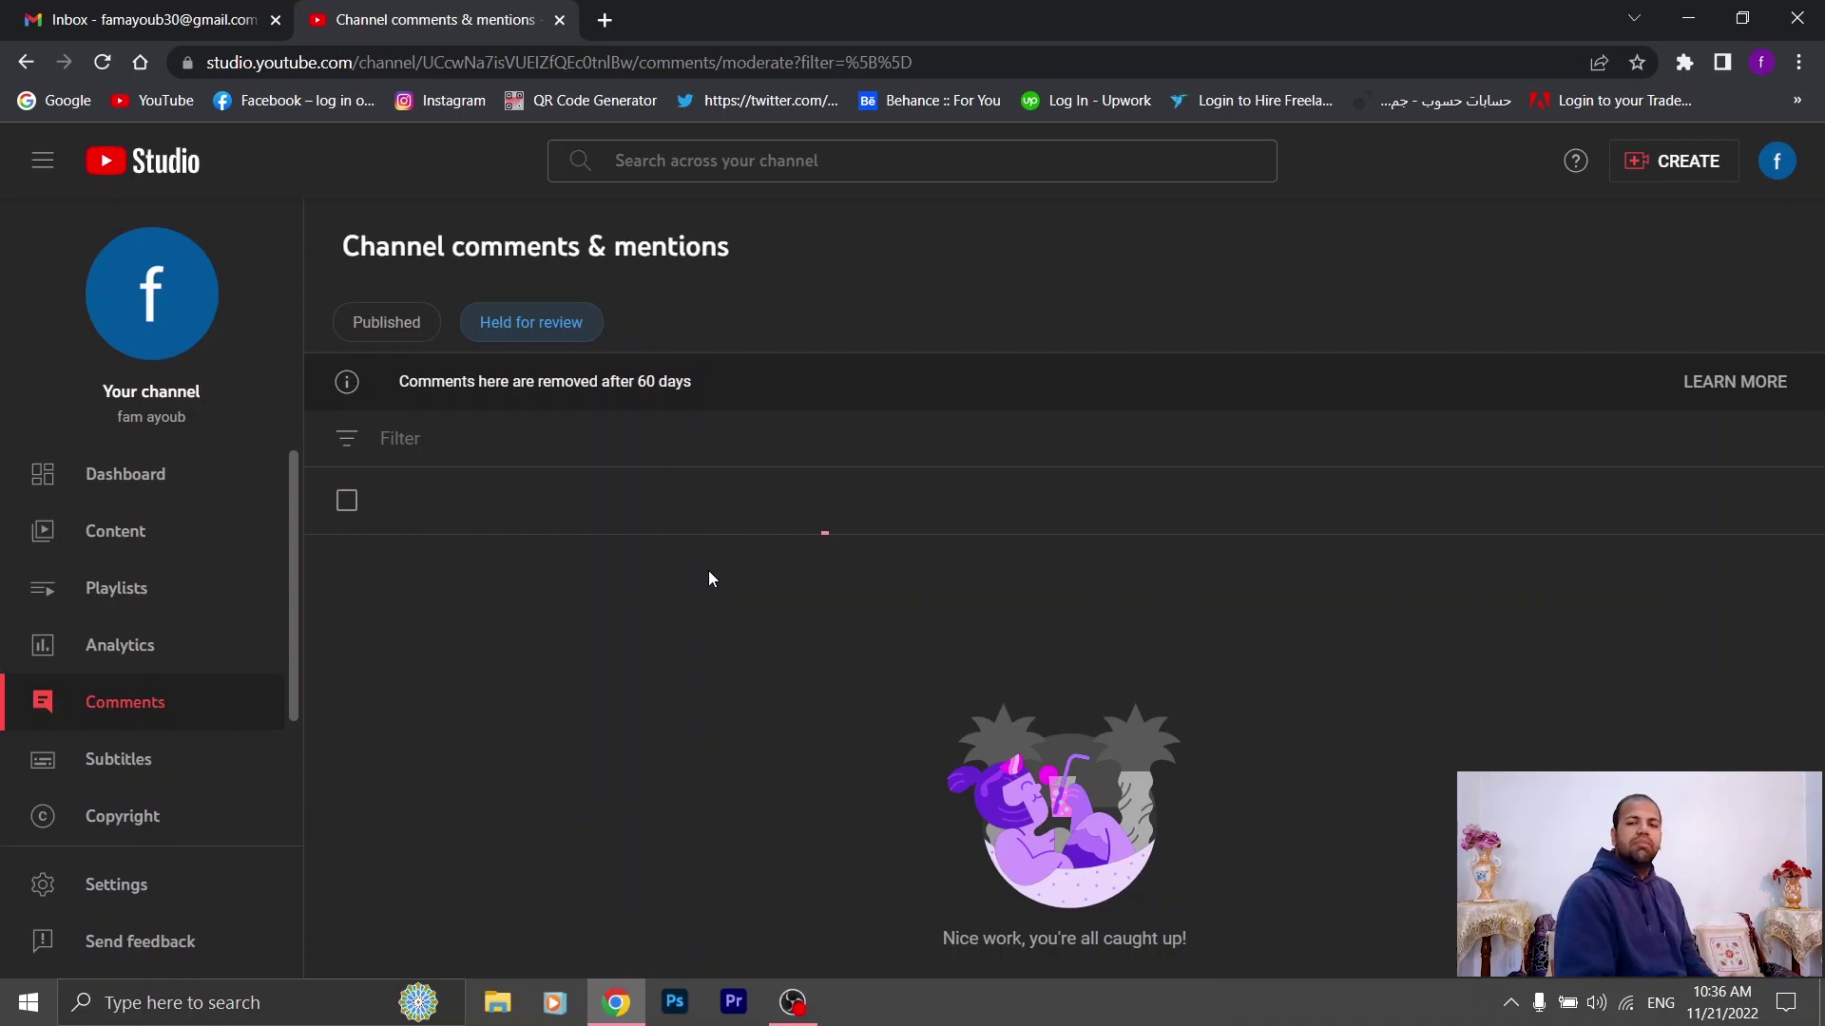
{"action": "left_click", "coordinate": [196, 786]}
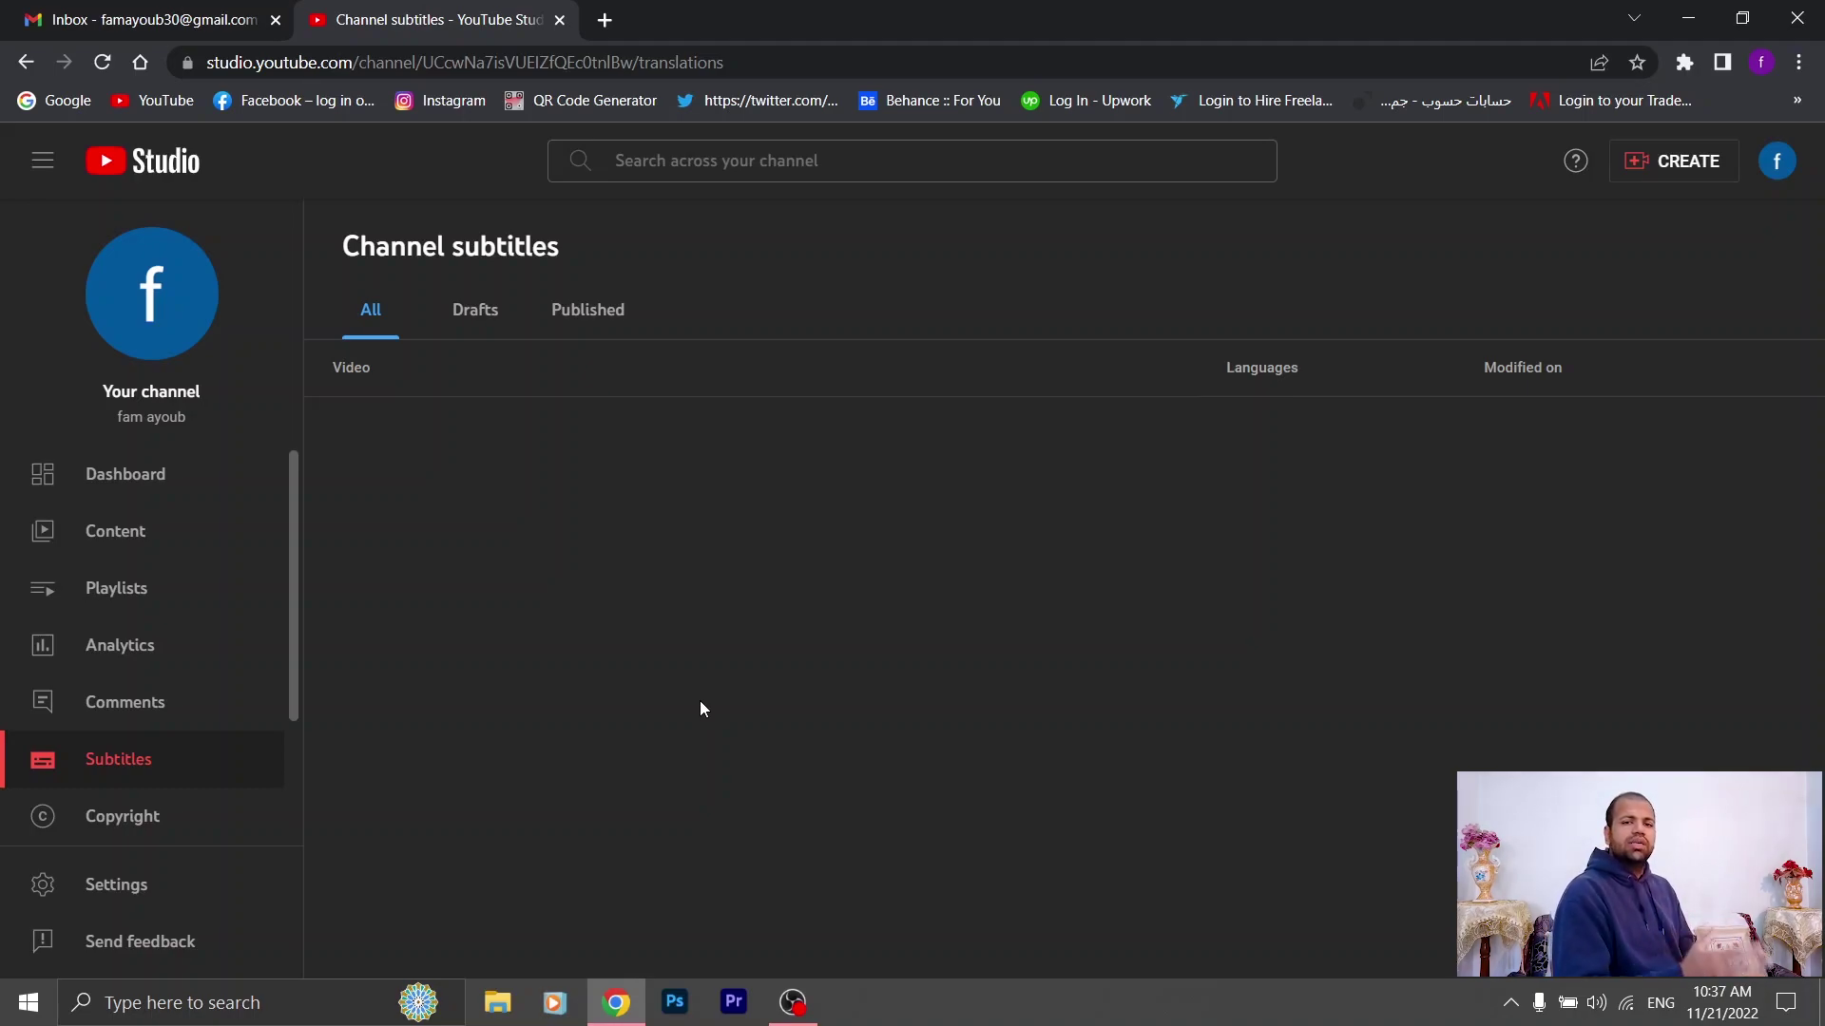
{"action": "left_click", "coordinate": [190, 820]}
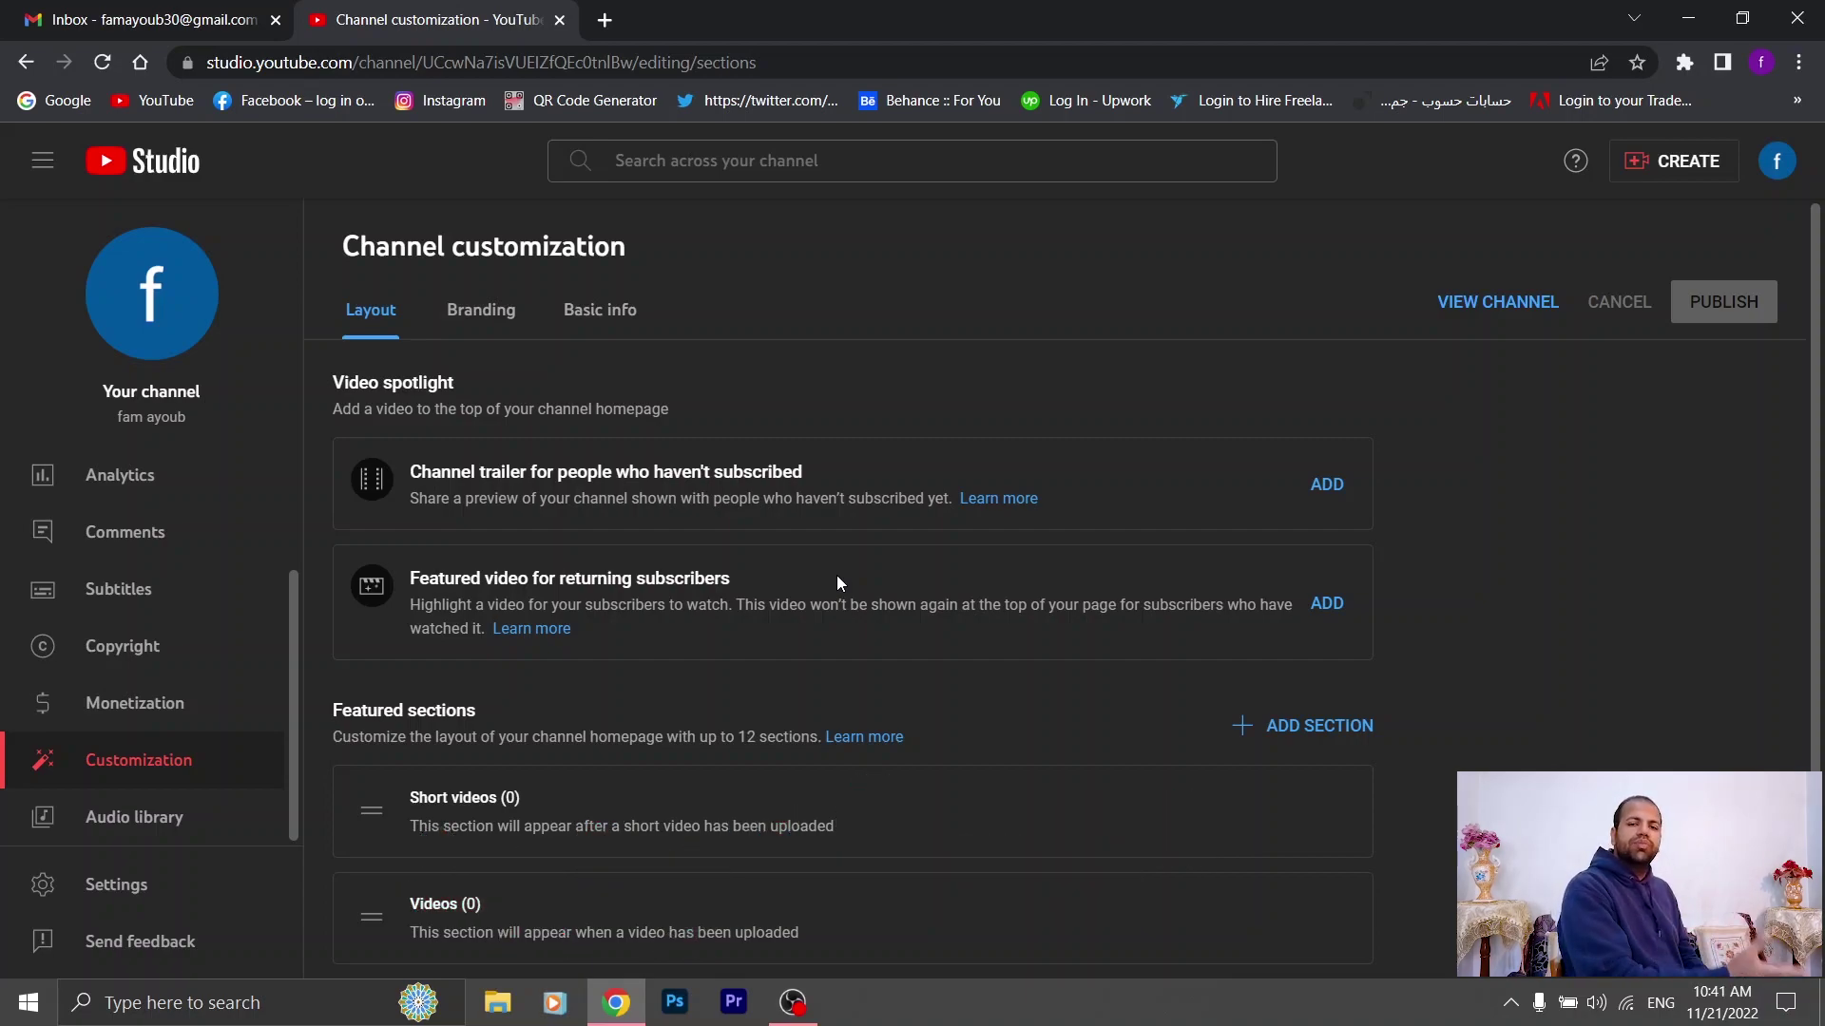
Add a single-playlist section for "photoshop tutorial" to the channel homepage layout and move it above the other featured sections
{"action": "left_click", "coordinate": [1328, 485]}
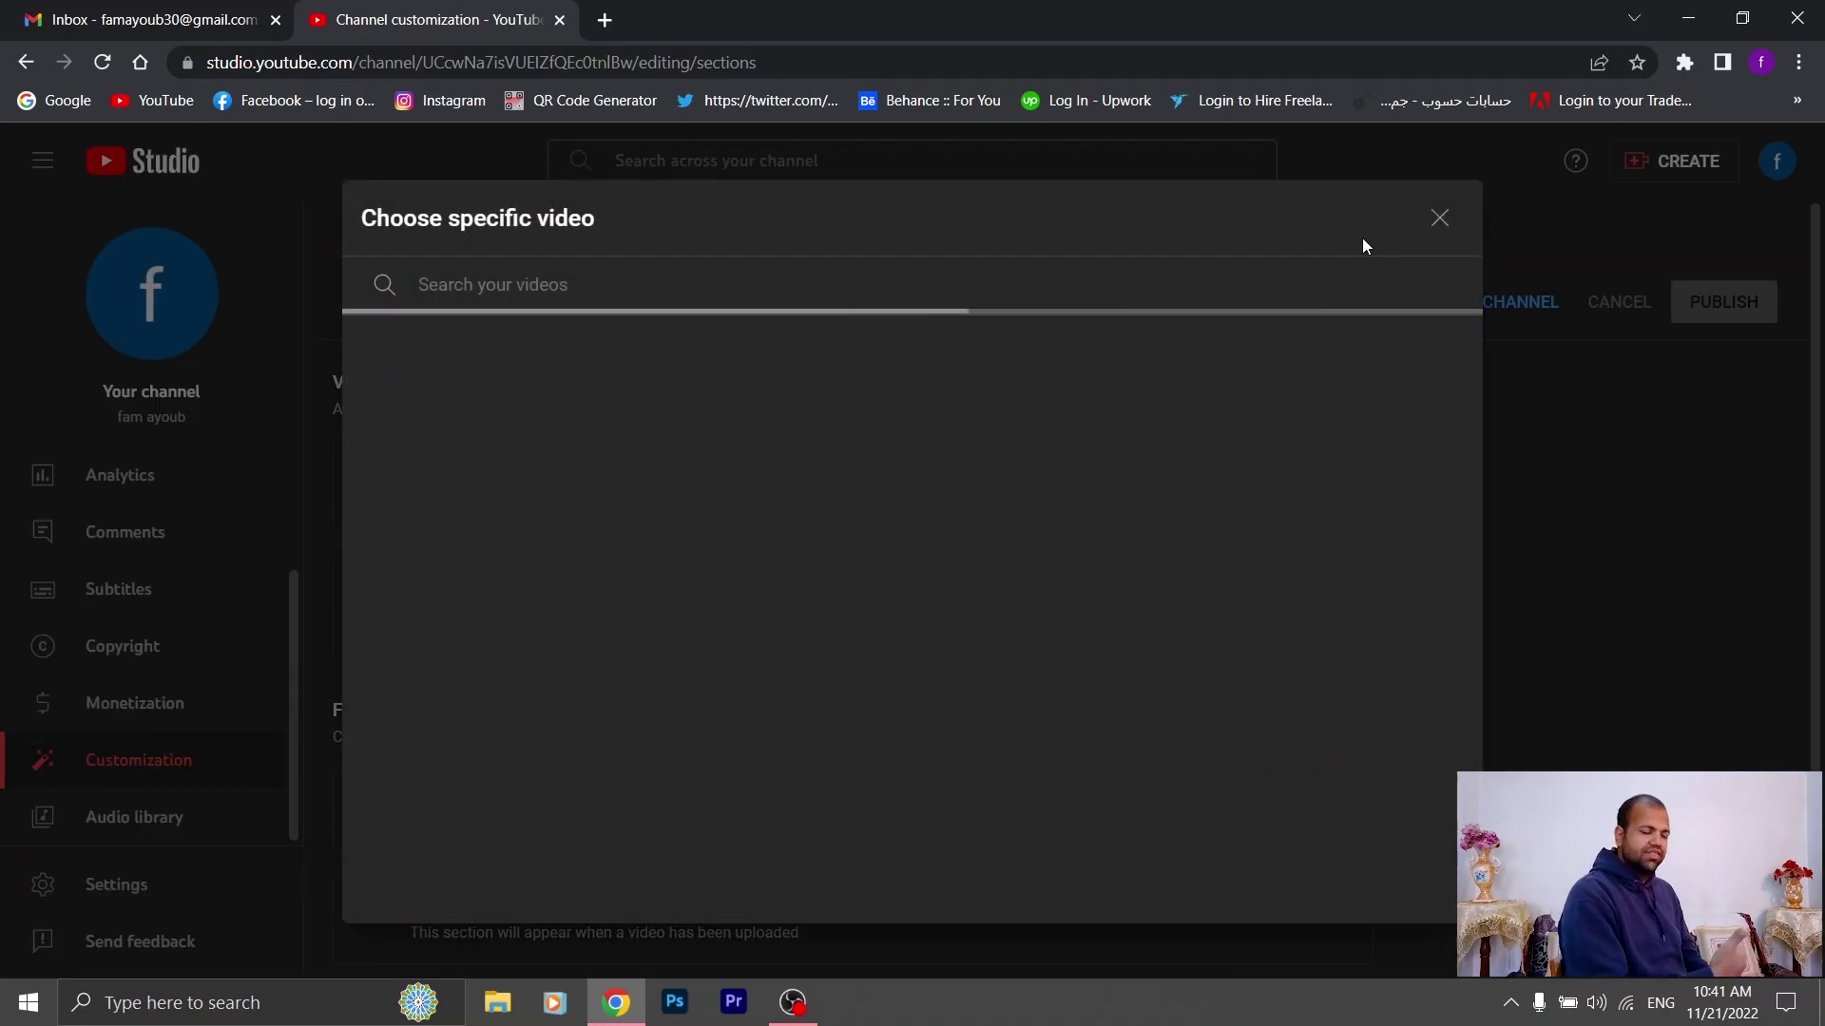
{"action": "left_click", "coordinate": [1440, 218]}
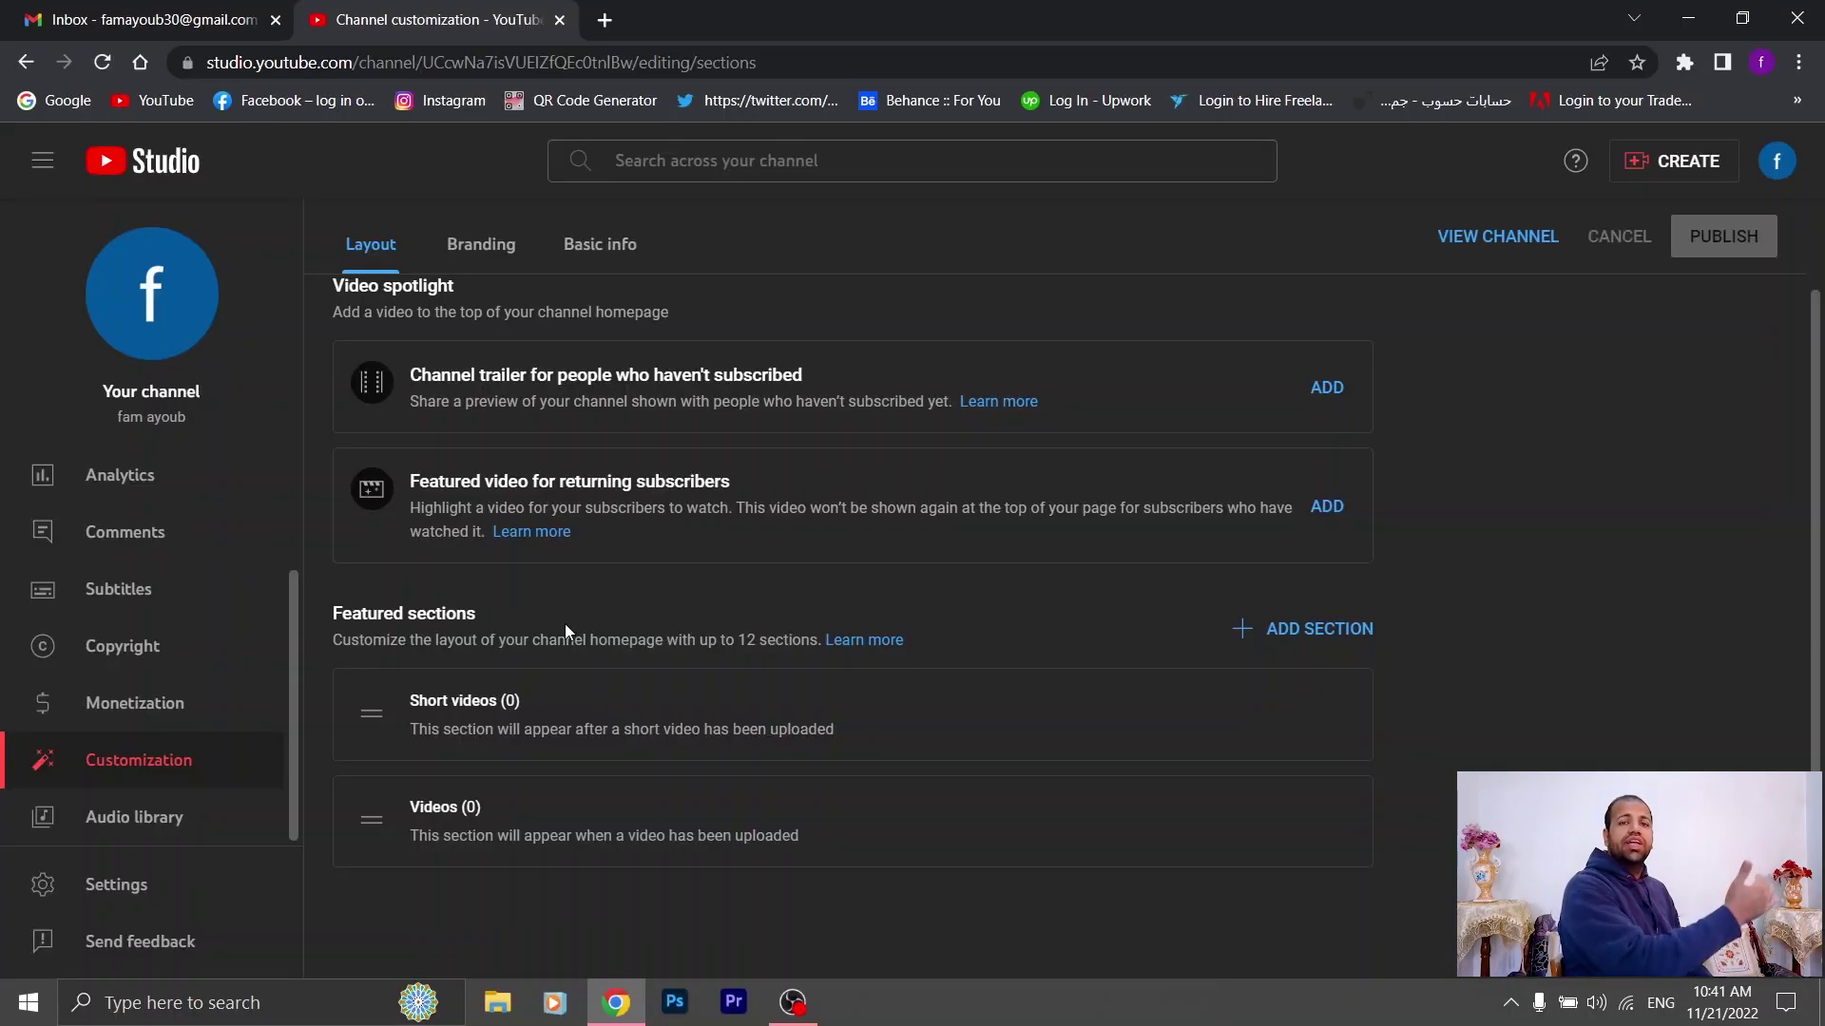
{"action": "left_click", "coordinate": [1303, 631]}
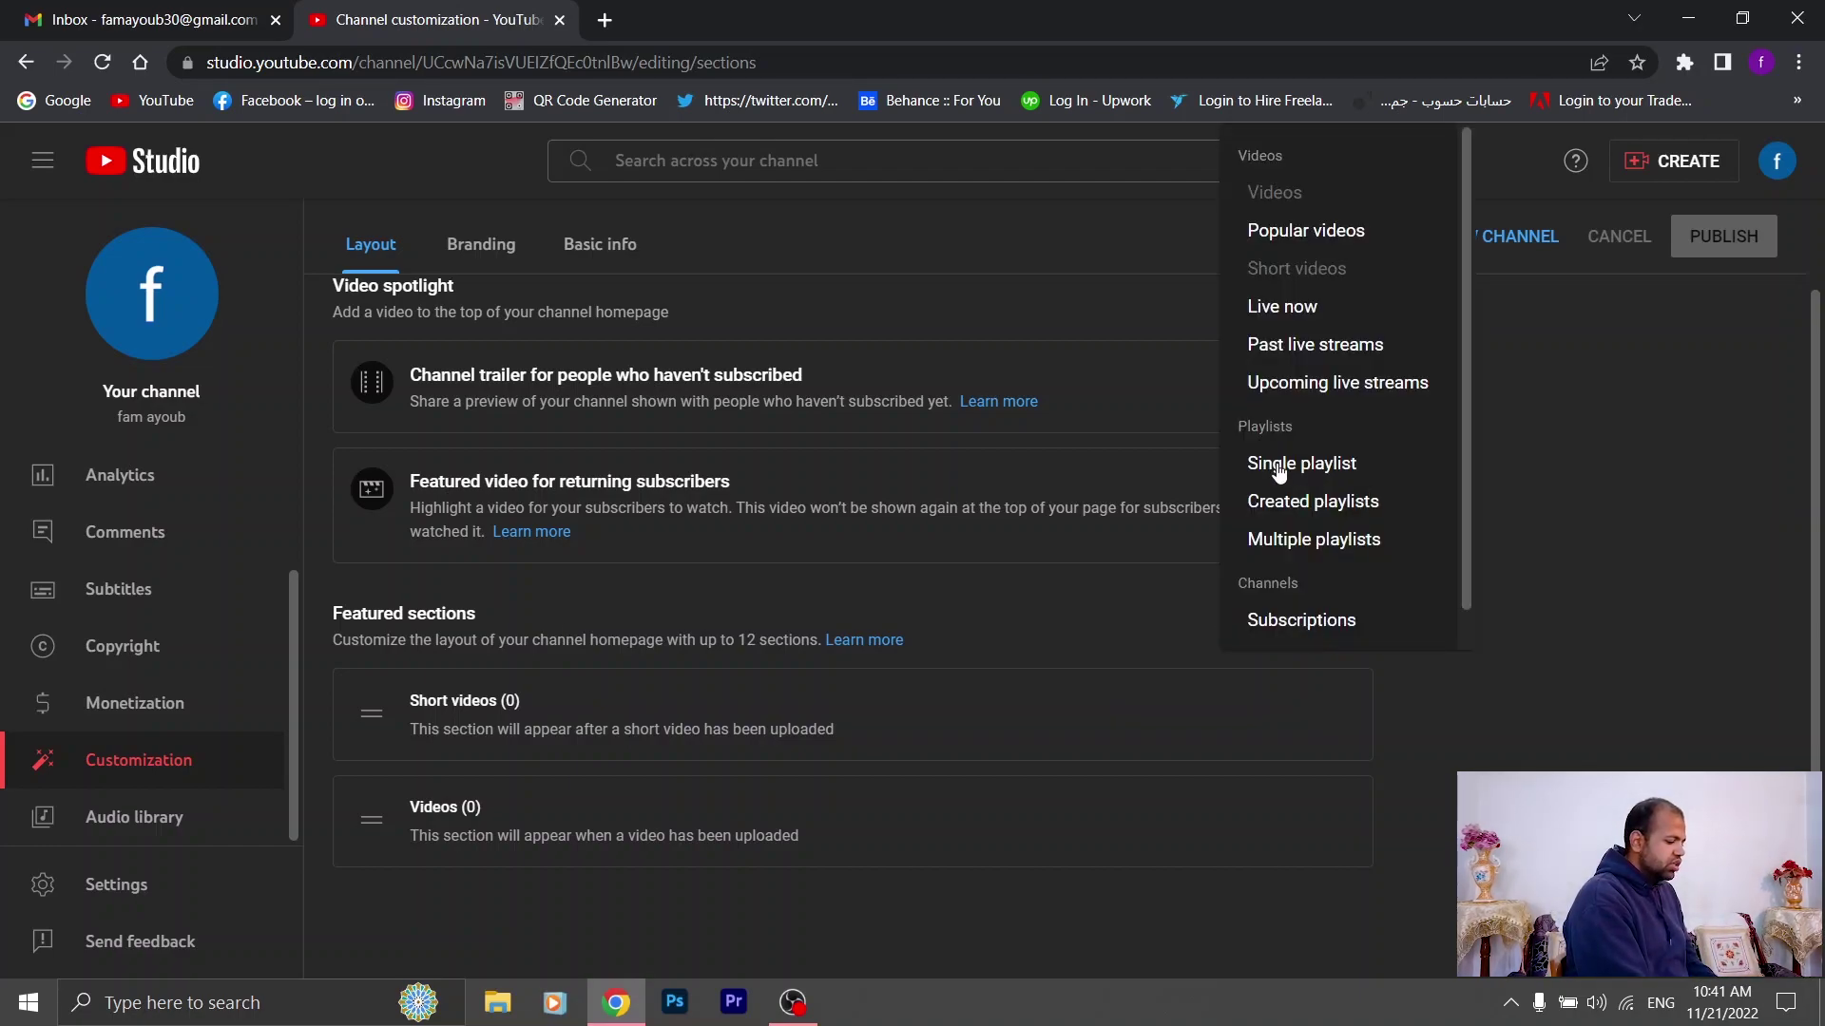
{"action": "left_click", "coordinate": [1278, 466]}
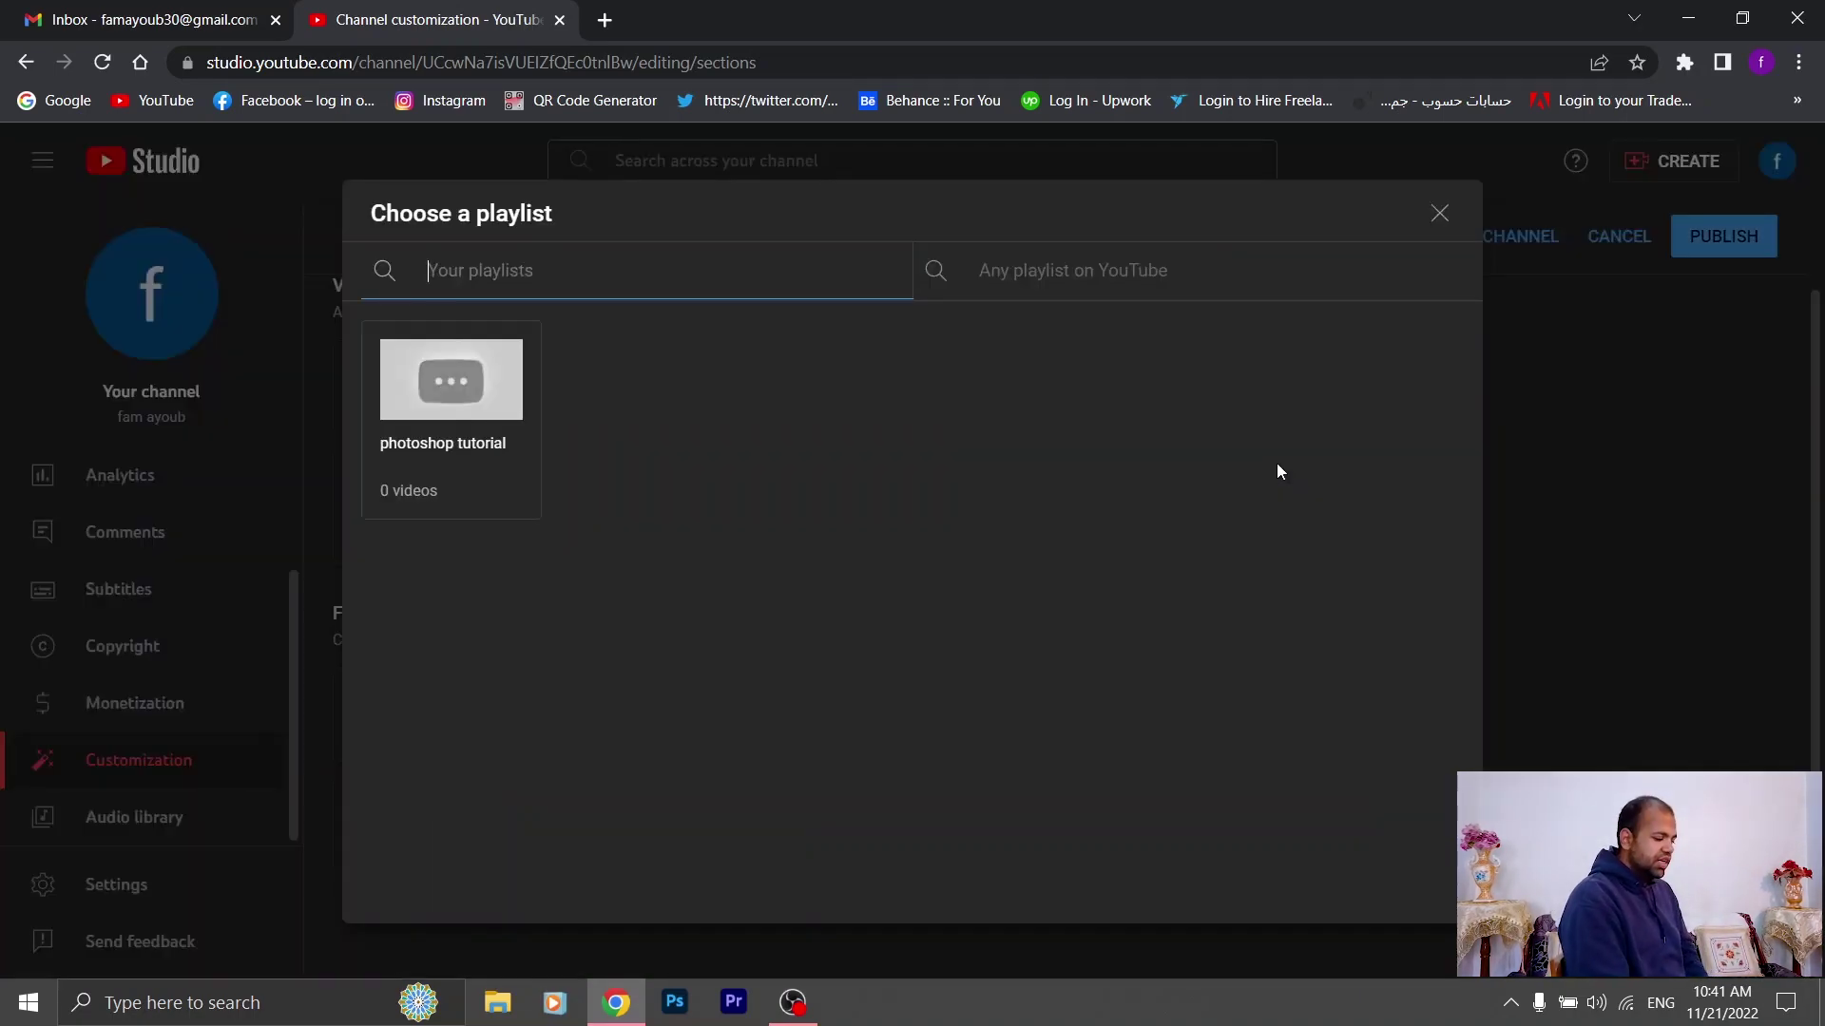
{"action": "left_click", "coordinate": [495, 386]}
{"action": "scroll", "coordinate": [894, 514], "scroll_direction": "down", "scroll_amount": 2}
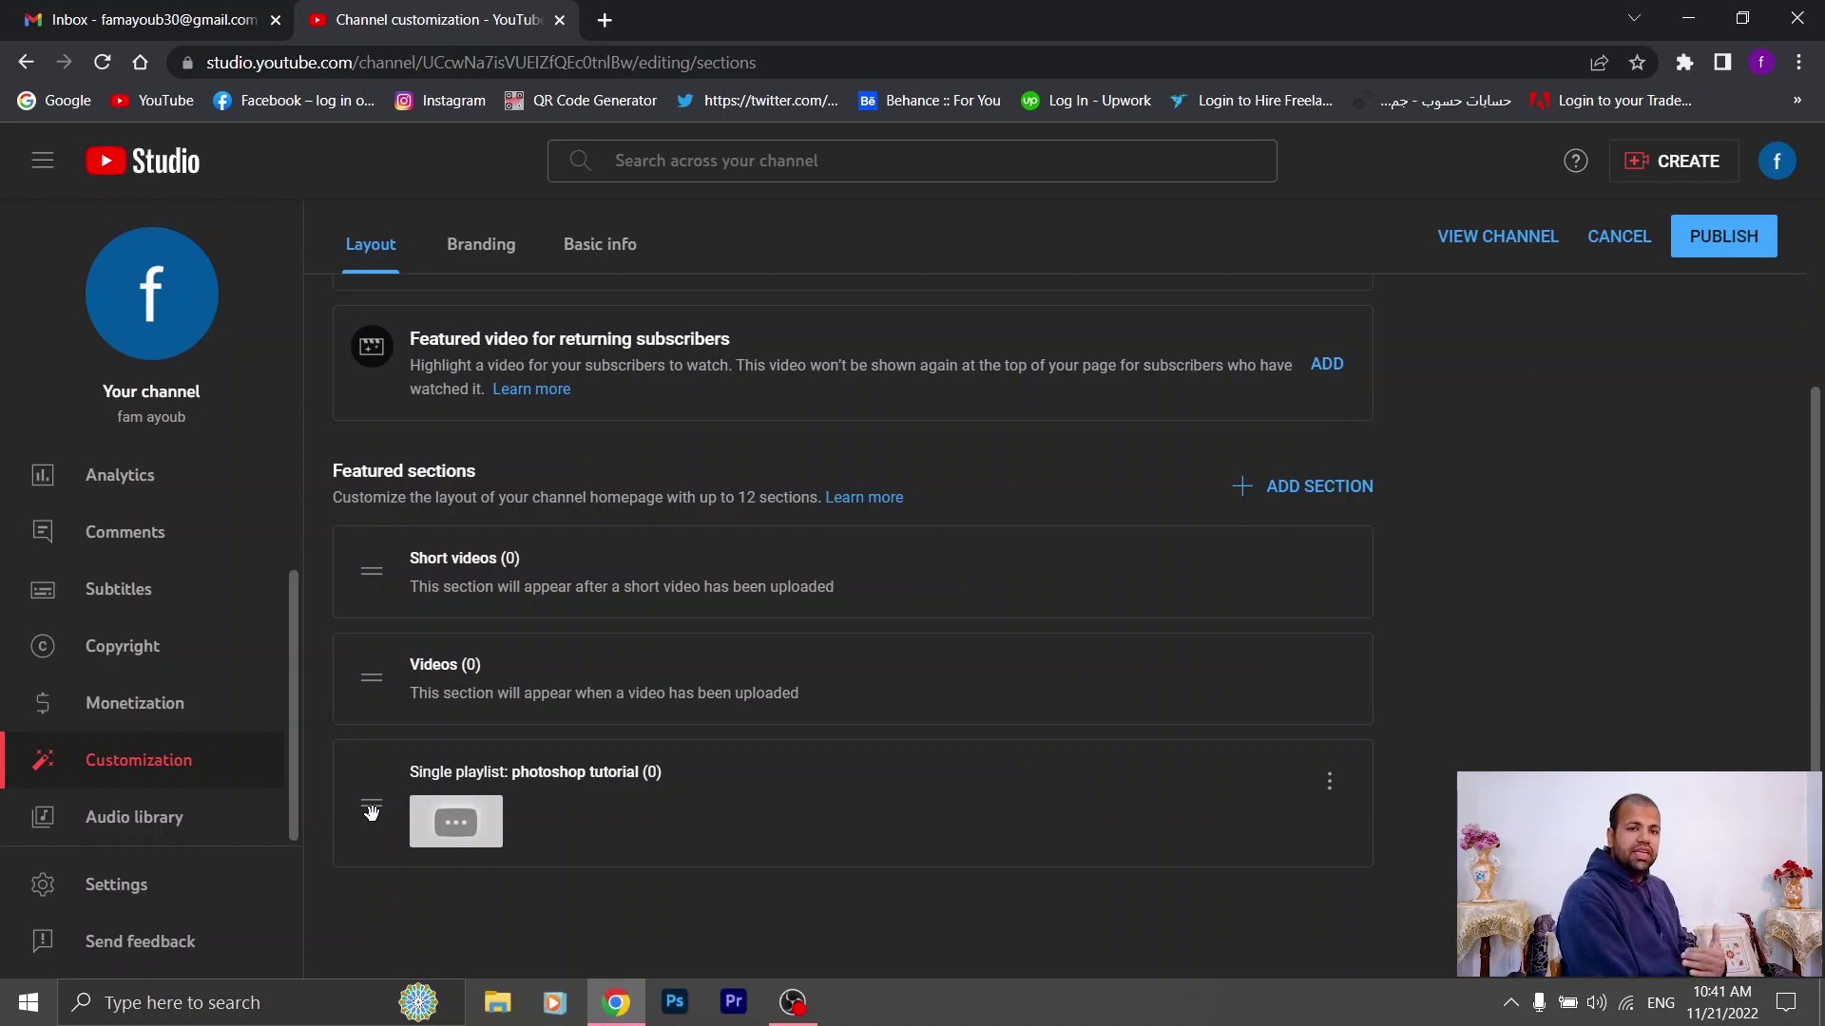
{"action": "left_click_drag", "start_coordinate": [371, 810], "coordinate": [368, 517]}
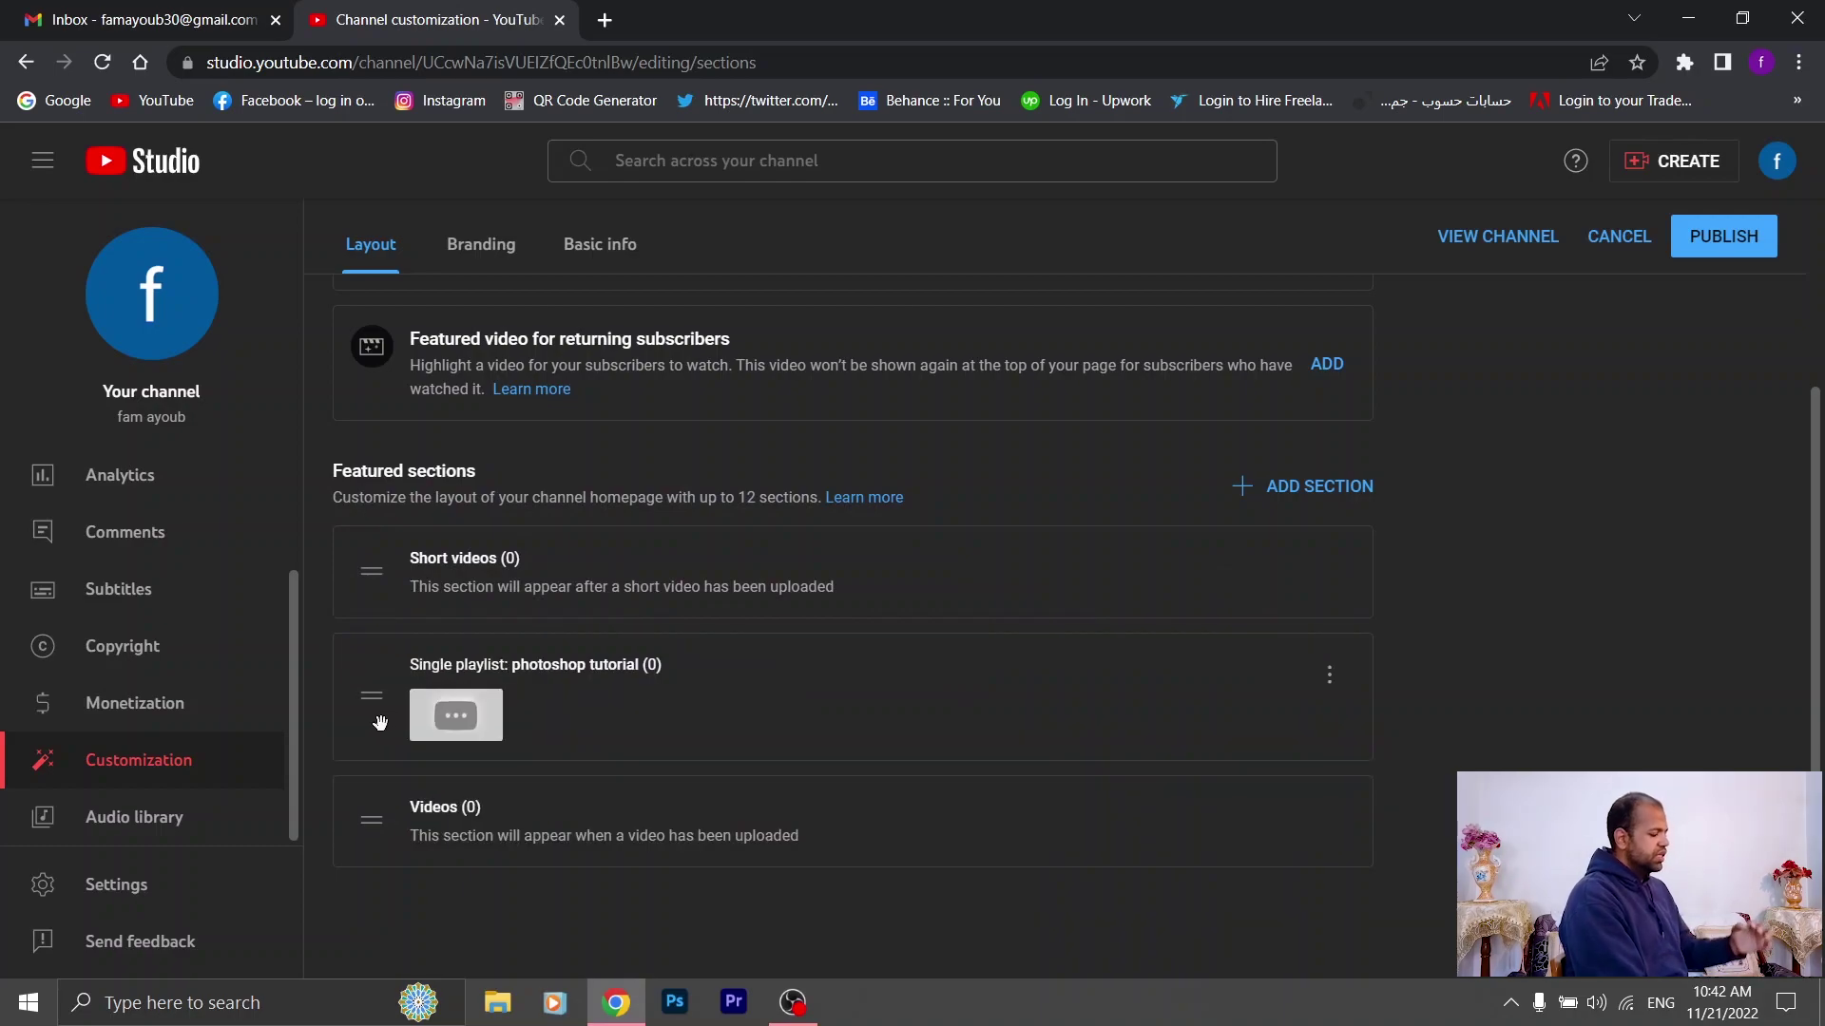
{"action": "left_click_drag", "start_coordinate": [370, 719], "coordinate": [369, 546]}
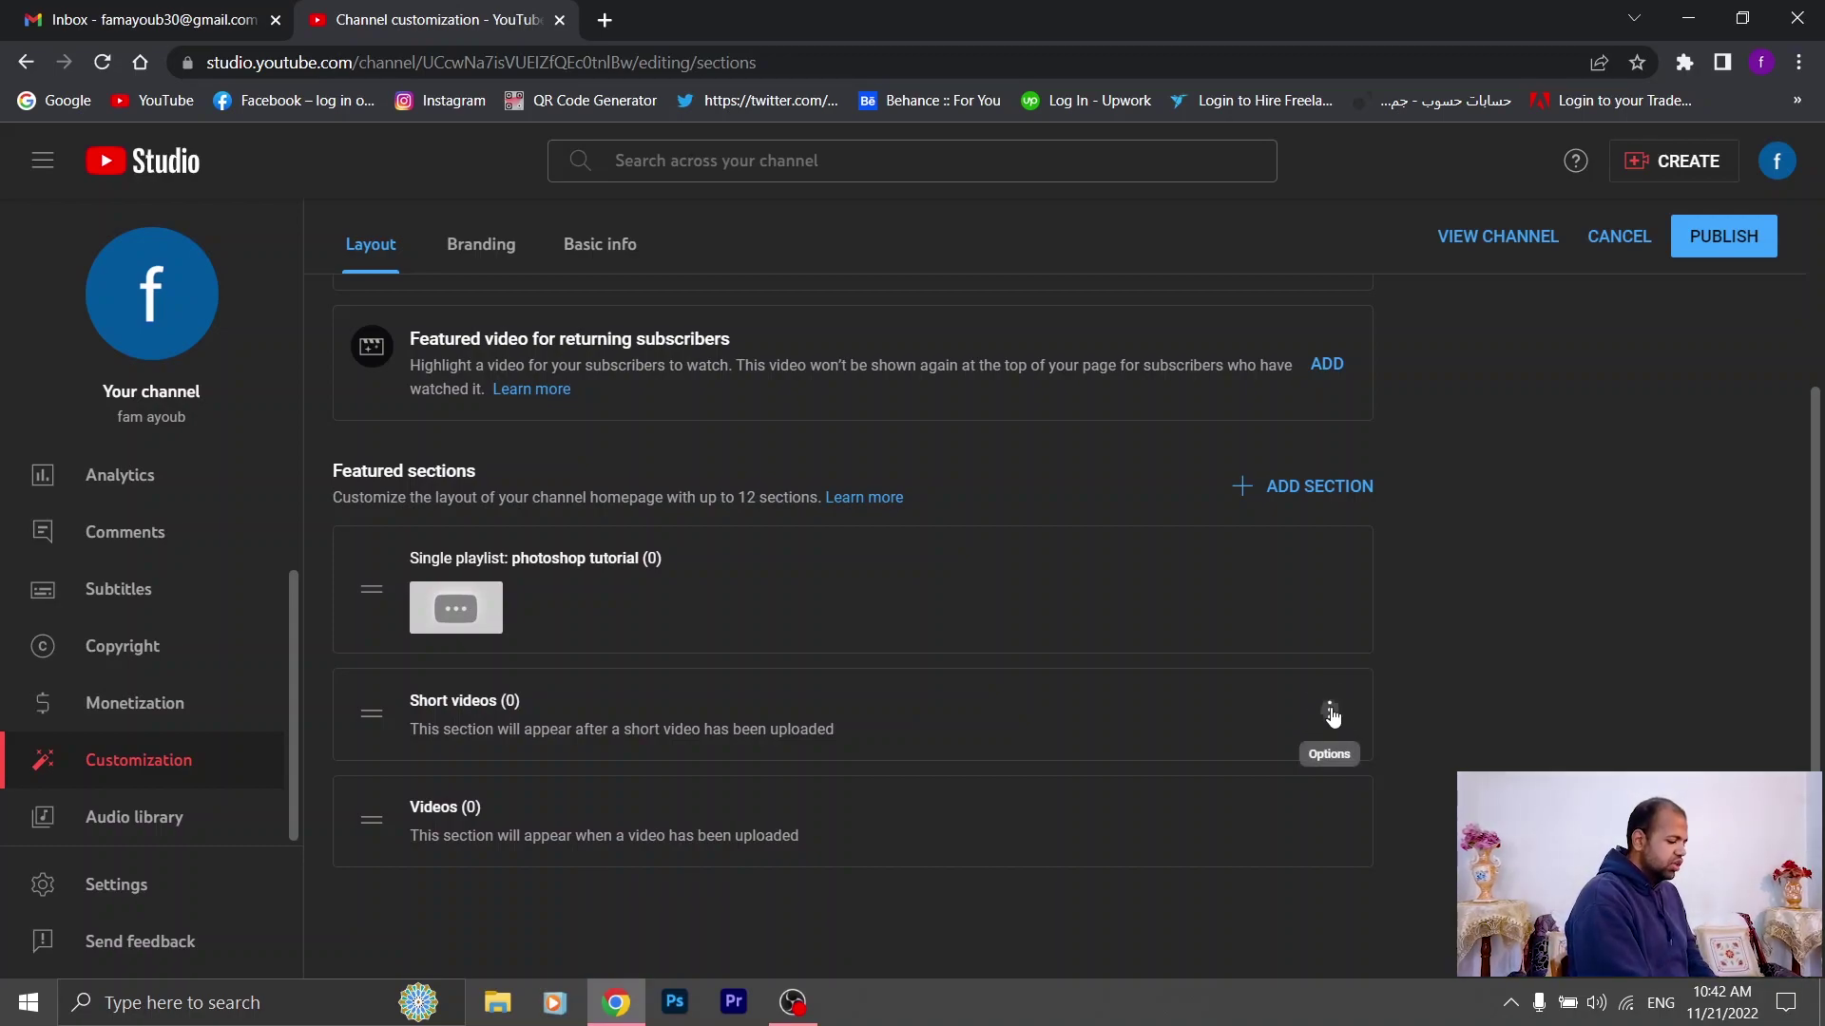
Remove the Short videos and Videos sections from the featured sections
{"action": "left_click", "coordinate": [1331, 716]}
{"action": "left_click", "coordinate": [1422, 719]}
{"action": "left_click", "coordinate": [1330, 817]}
{"action": "left_click", "coordinate": [1421, 823]}
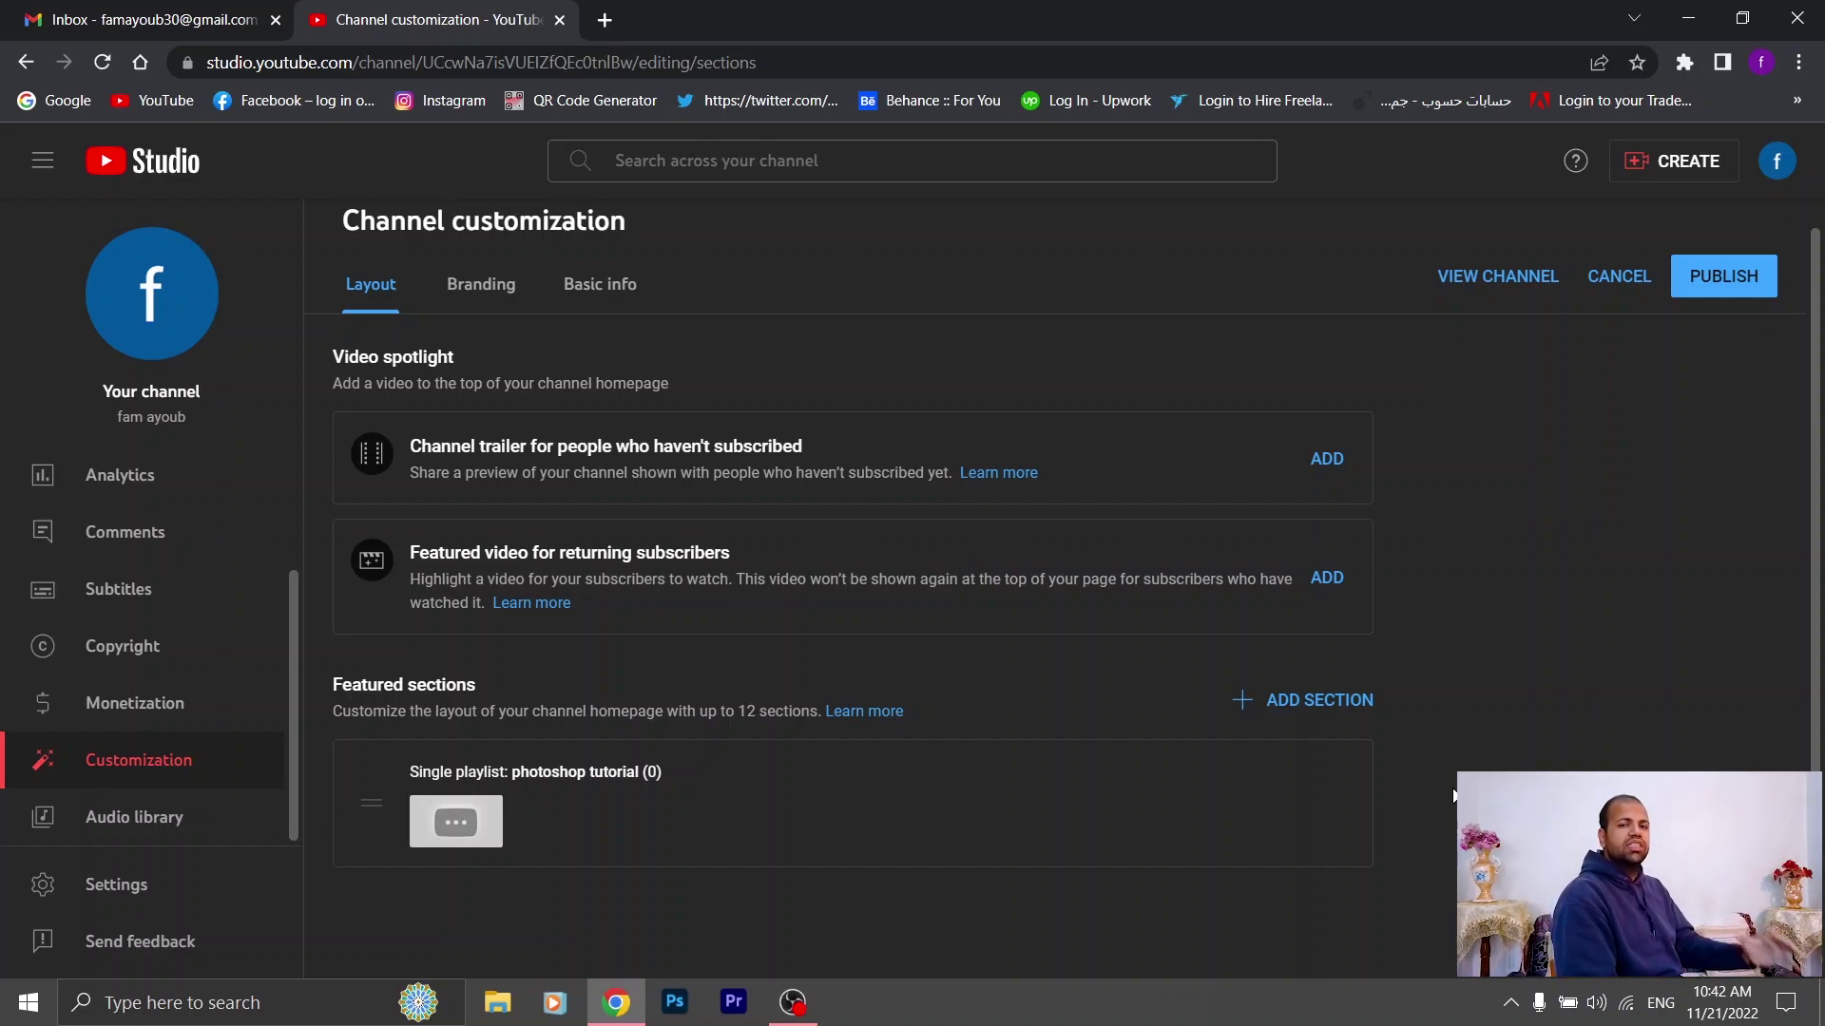
Examine the Branding options for the channel picture, banner image and video watermark, including the picture's upload dialog
{"action": "left_click", "coordinate": [500, 276]}
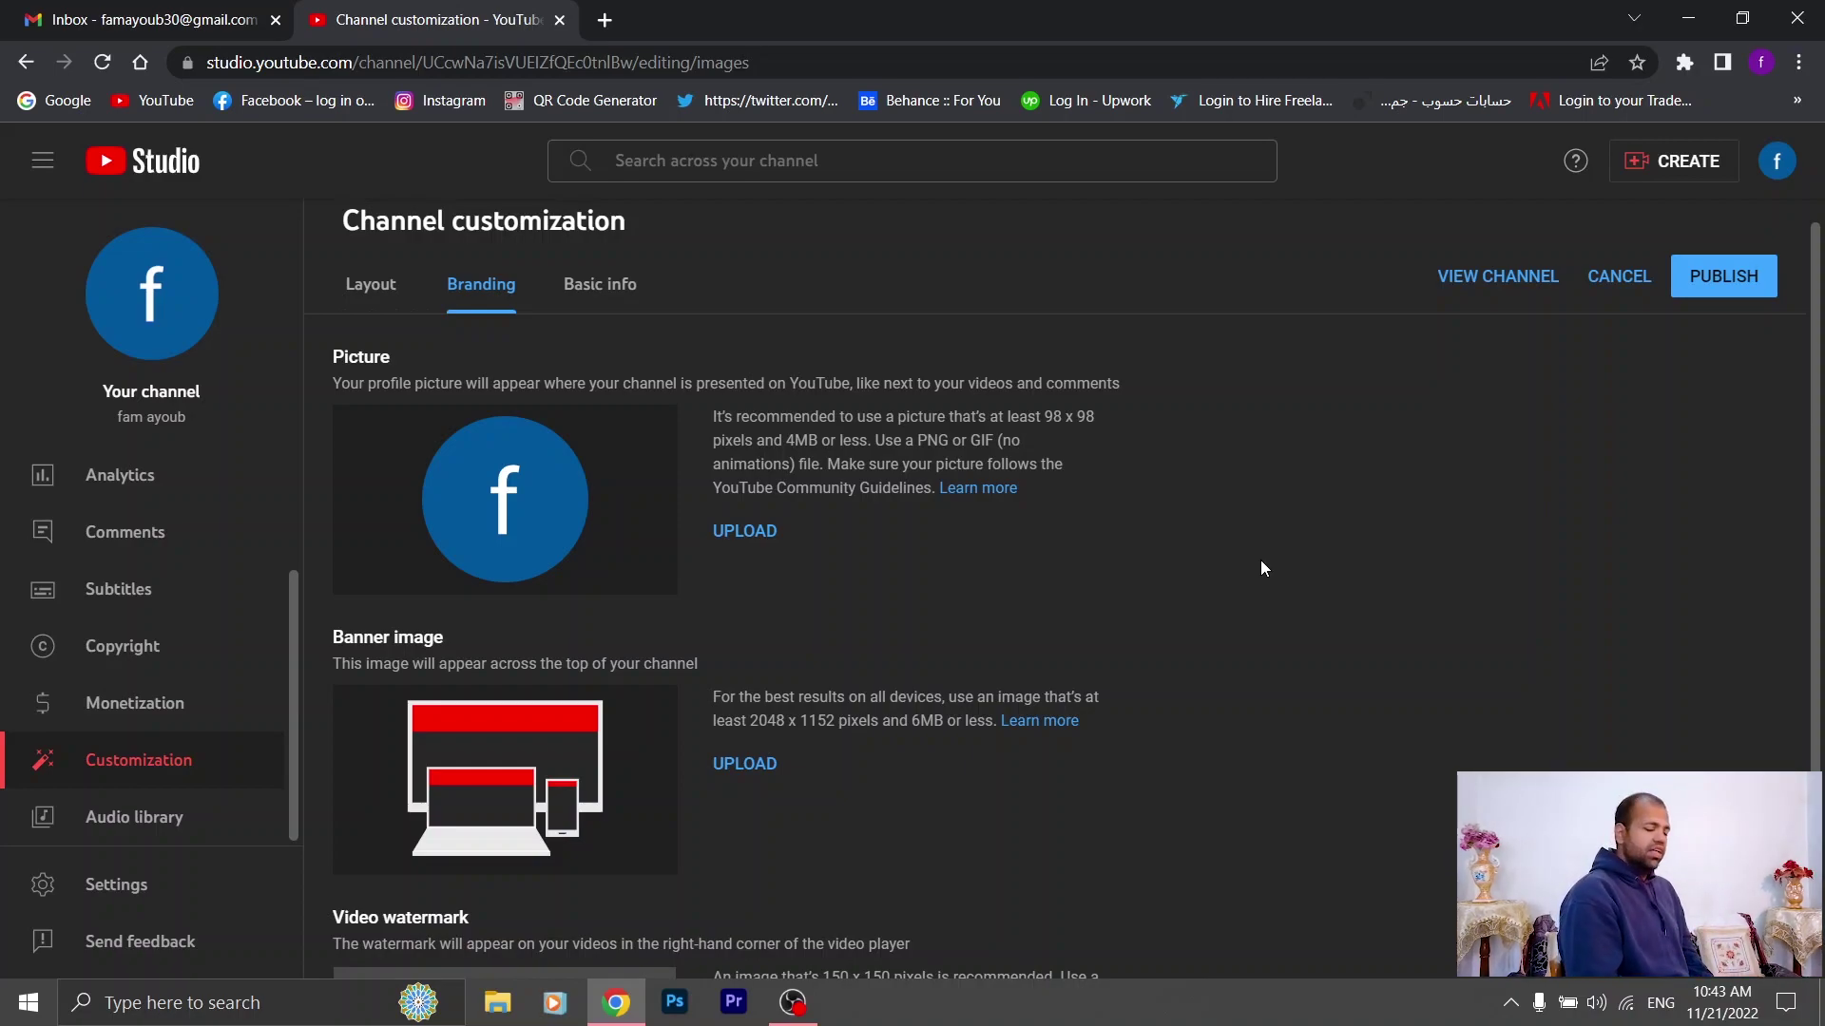
{"action": "scroll", "coordinate": [1262, 568], "scroll_direction": "down", "scroll_amount": 2}
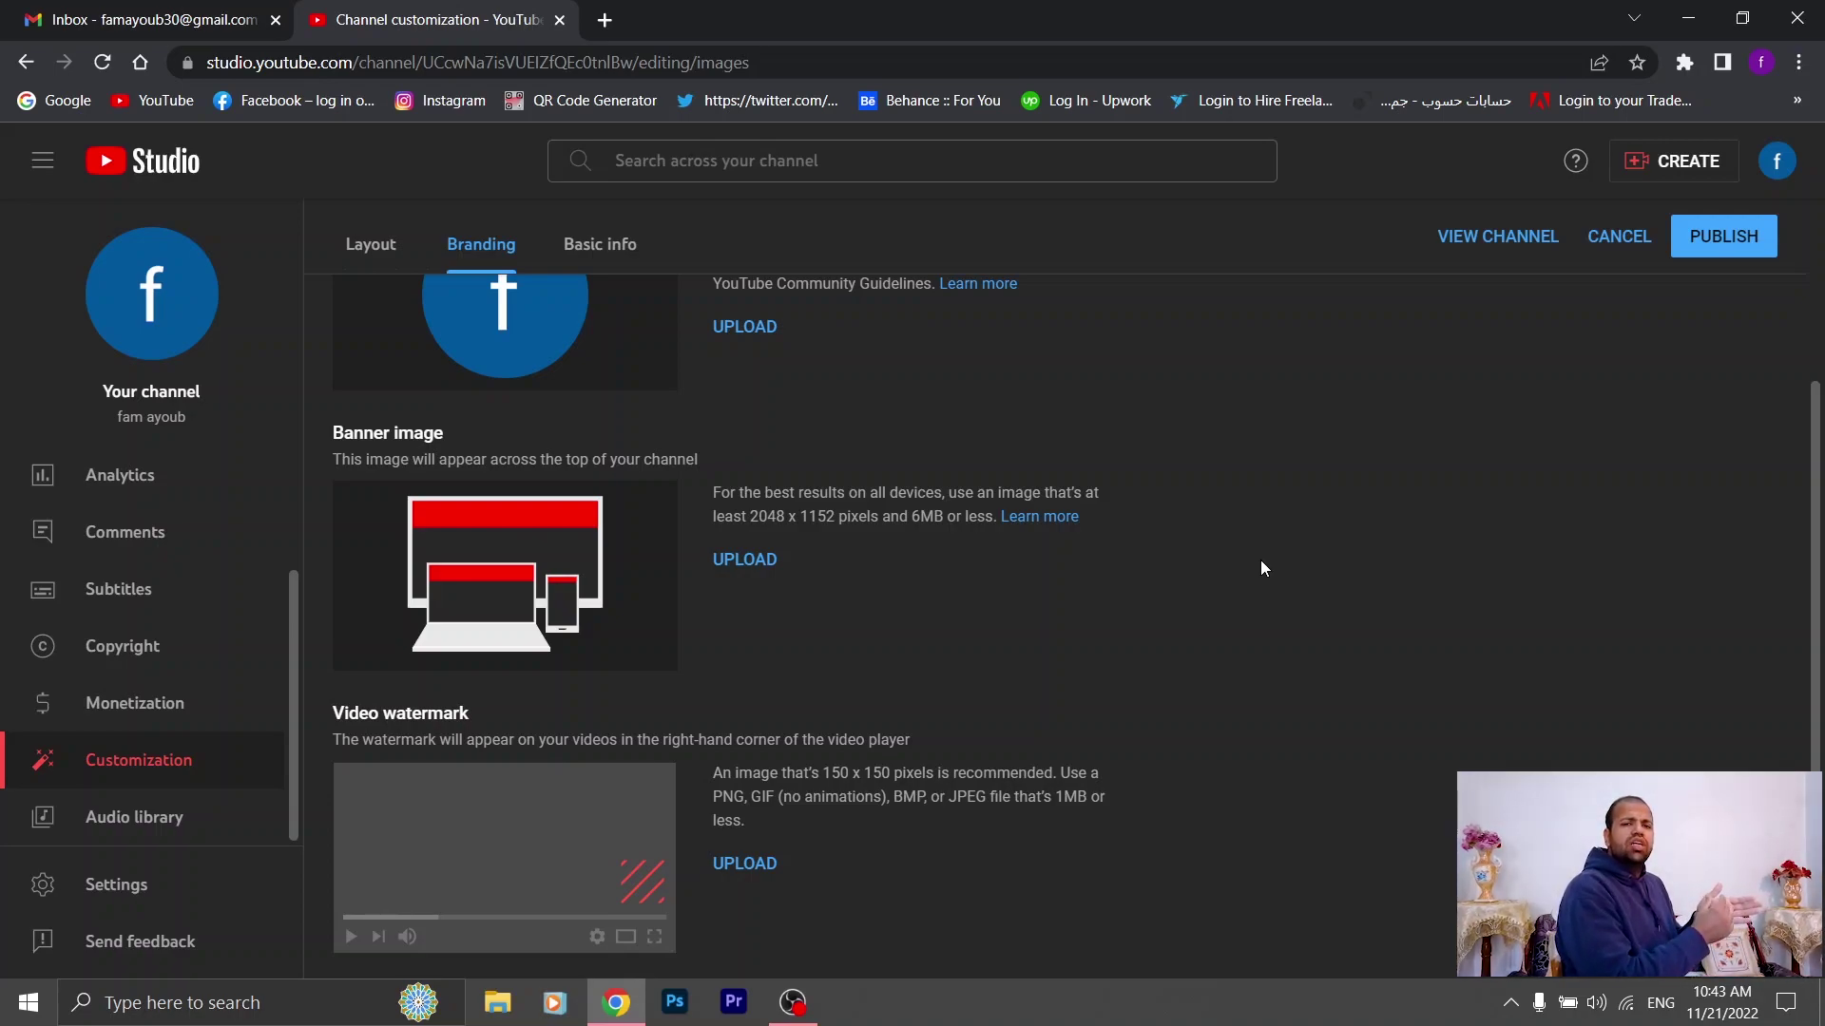
{"action": "scroll", "coordinate": [1263, 567], "scroll_direction": "up", "scroll_amount": 3}
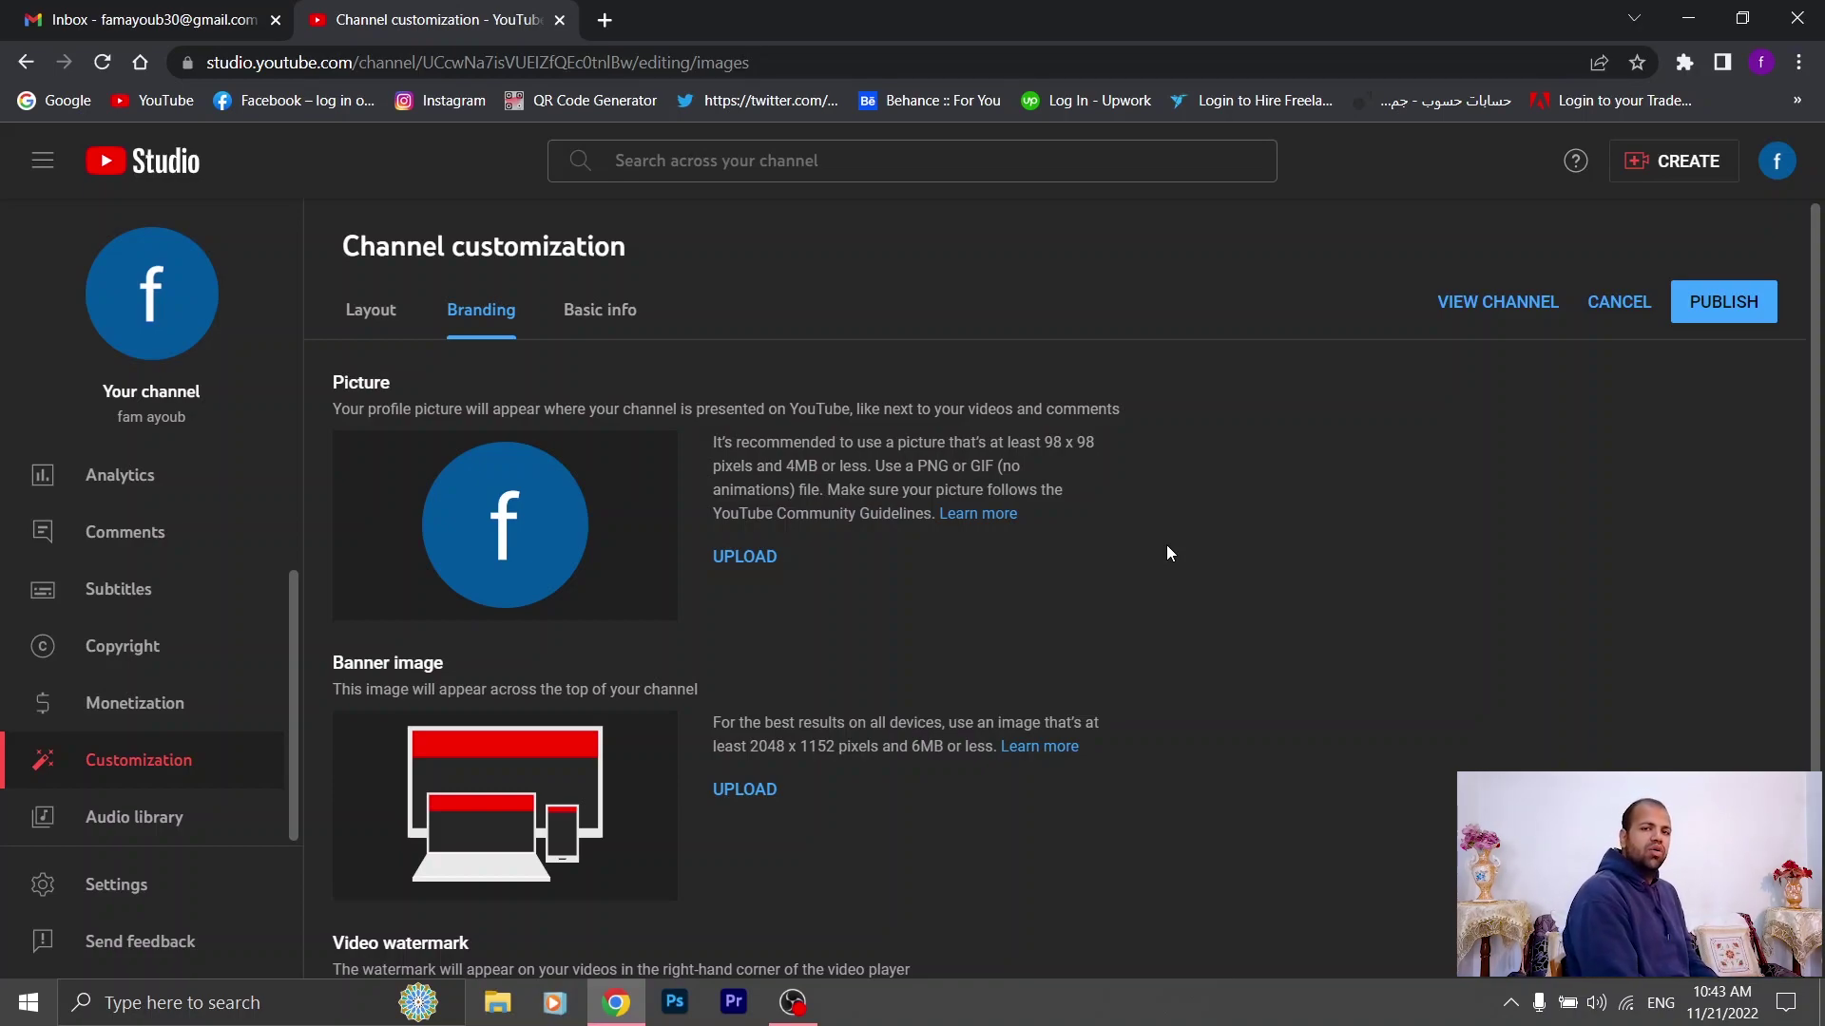
{"action": "left_click", "coordinate": [737, 557]}
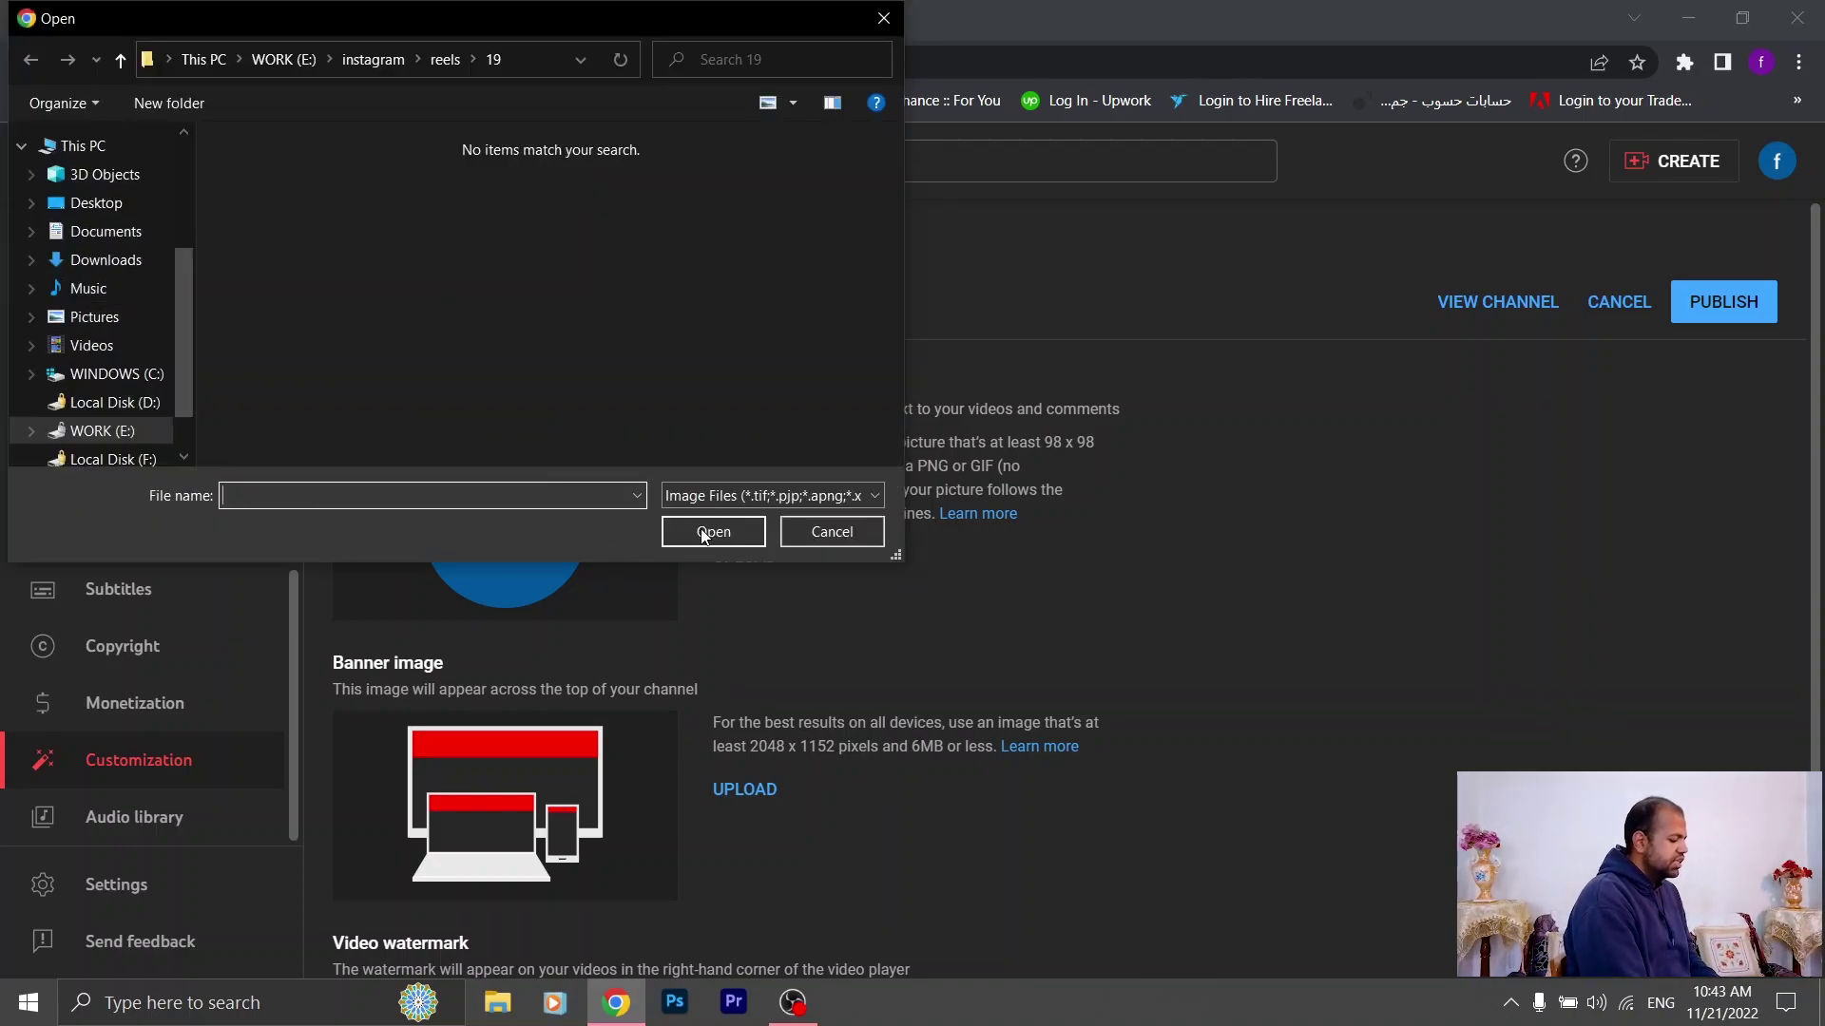
{"action": "left_click", "coordinate": [832, 532]}
{"action": "scroll", "coordinate": [880, 586], "scroll_direction": "down", "scroll_amount": 2}
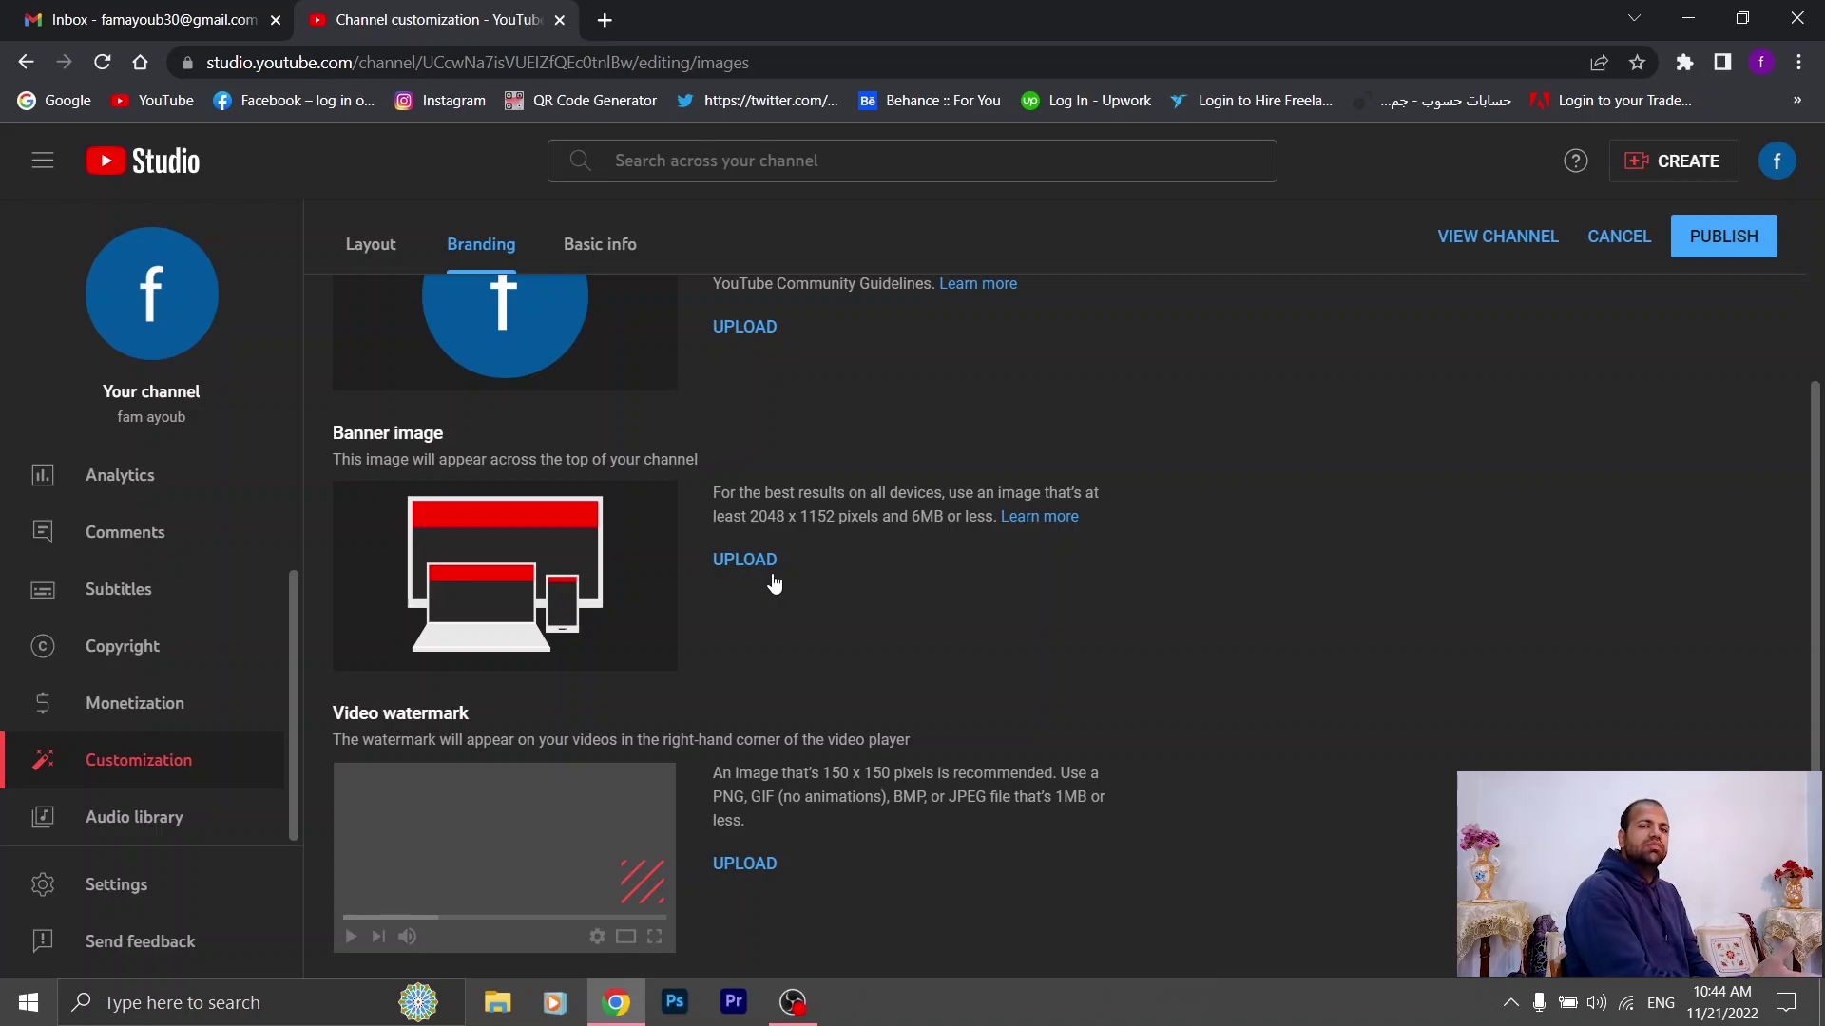
{"action": "scroll", "coordinate": [775, 582], "scroll_direction": "up", "scroll_amount": 2}
{"action": "left_click", "coordinate": [614, 306]}
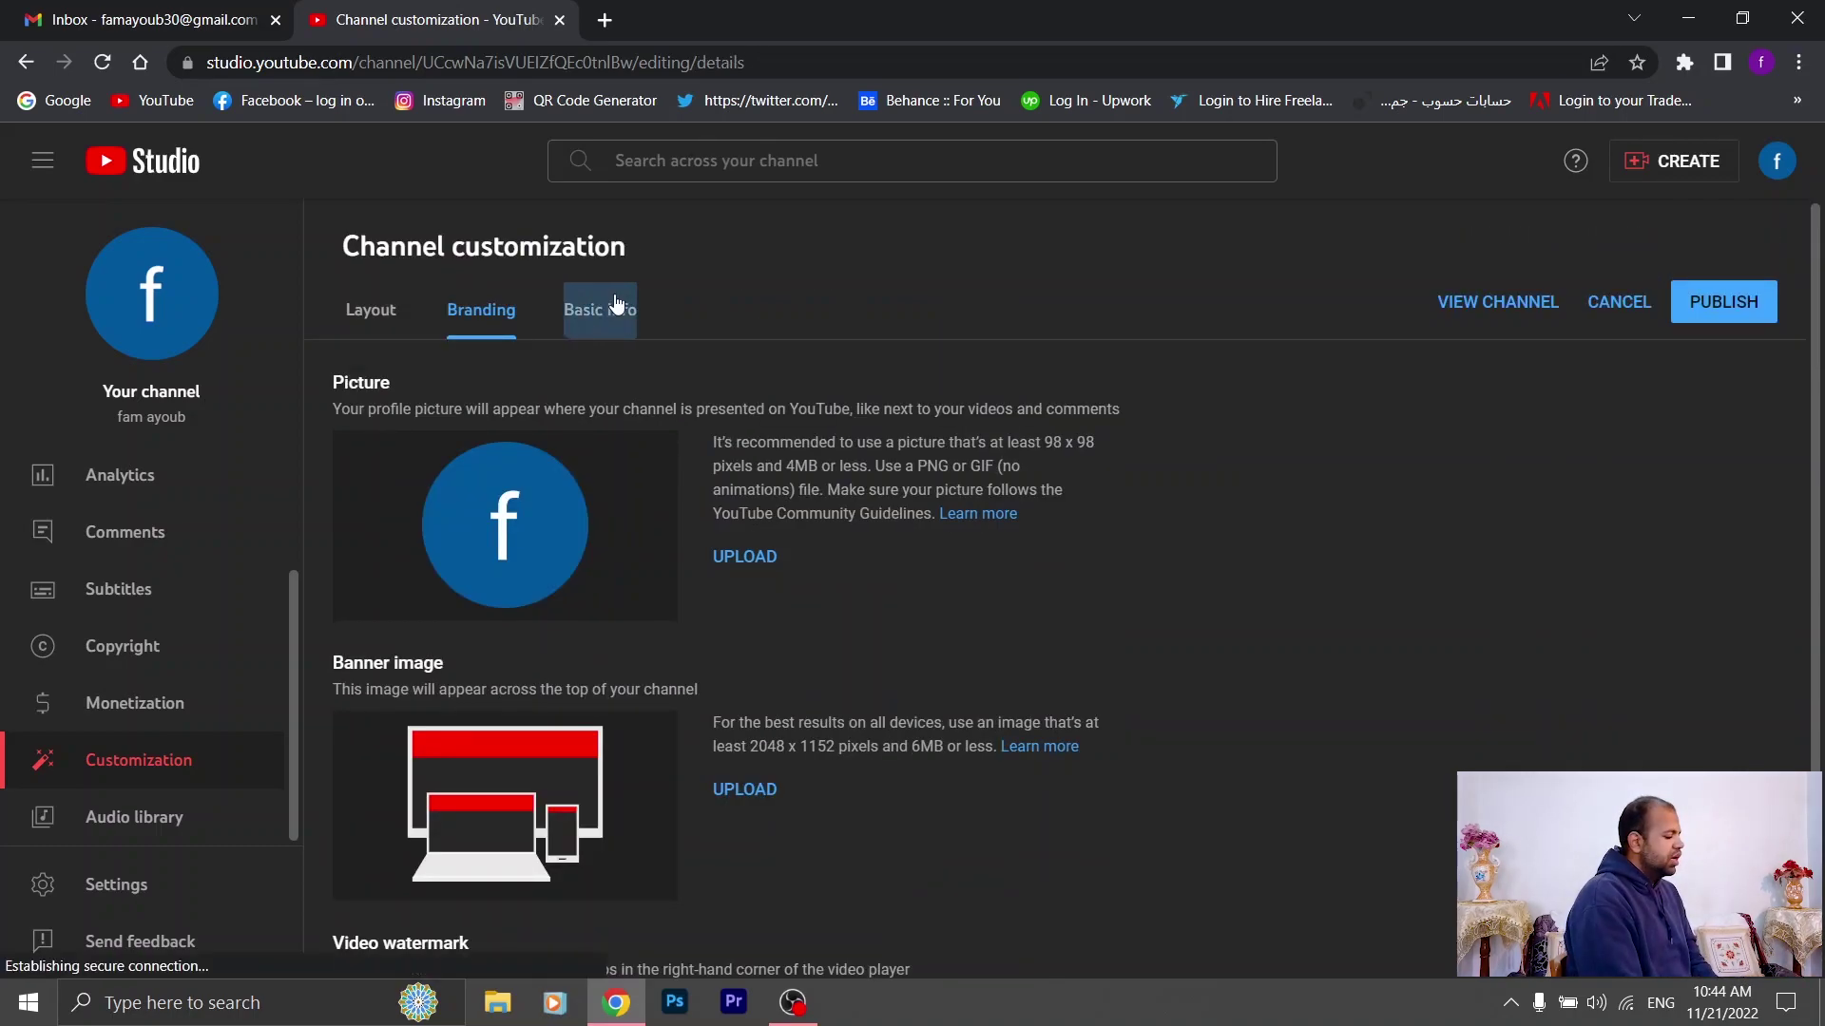
{"action": "scroll", "coordinate": [614, 400], "scroll_direction": "down", "scroll_amount": 1}
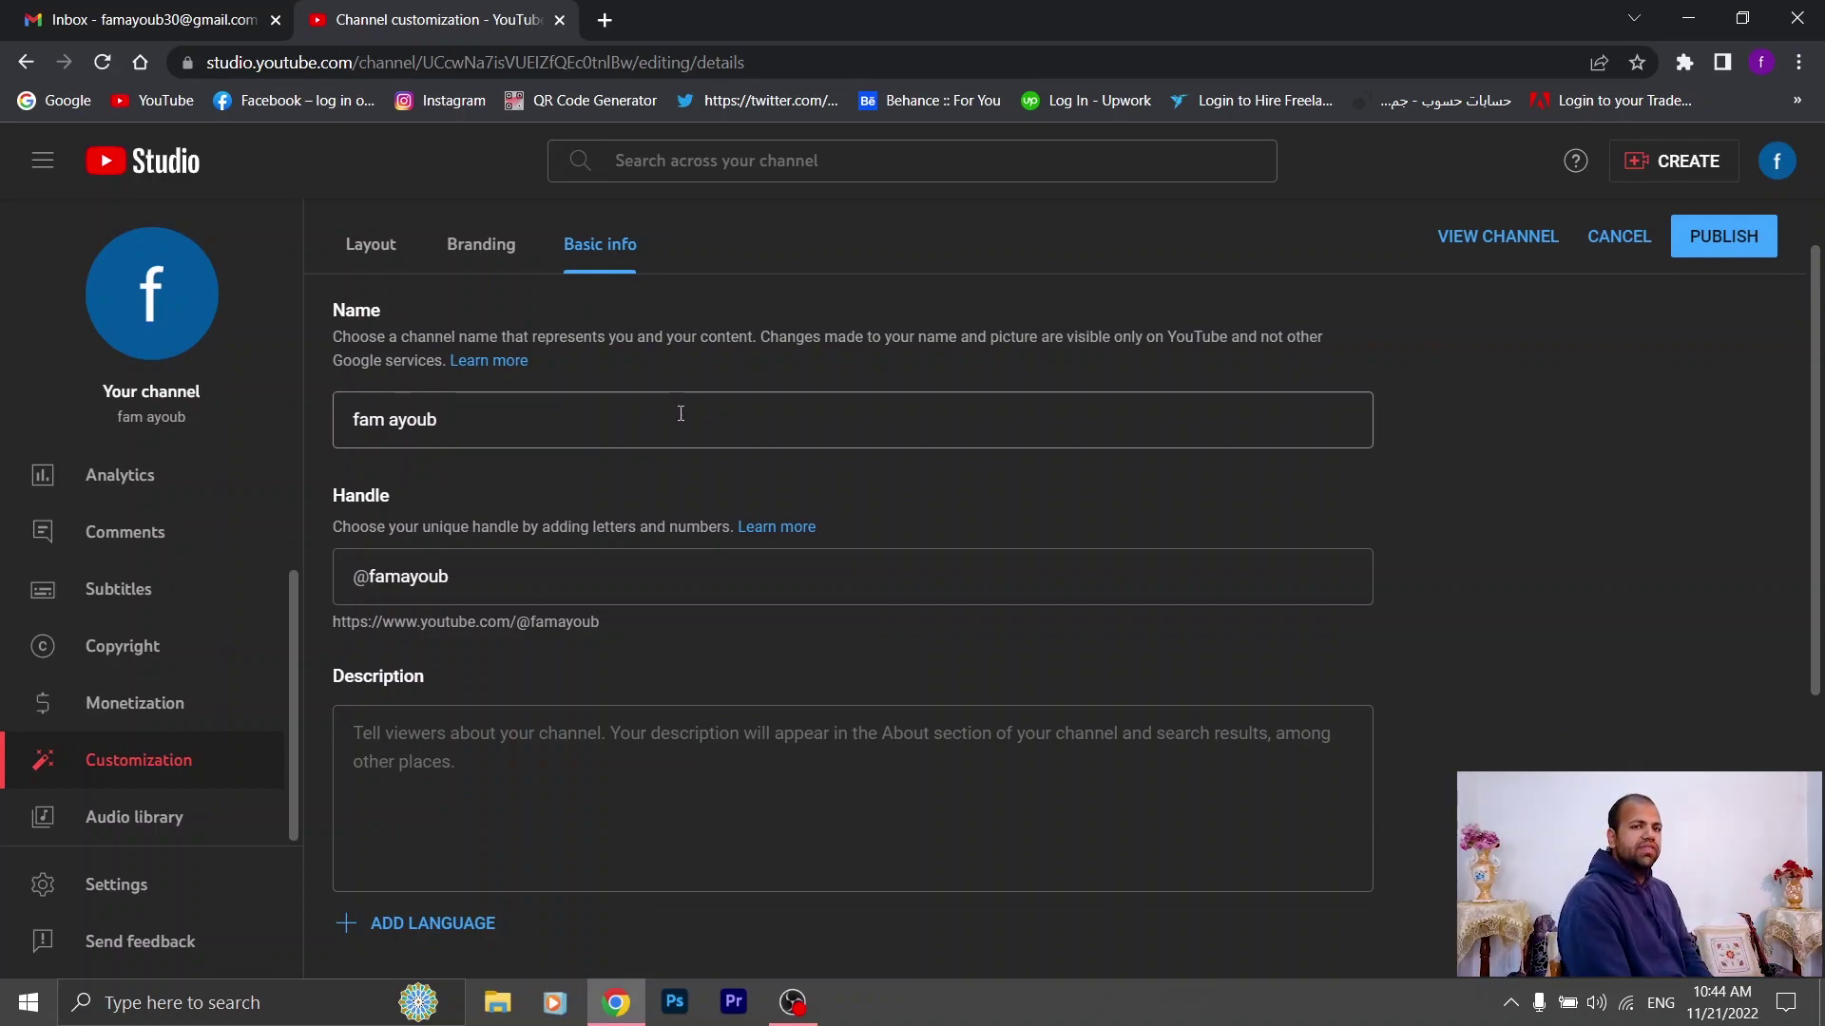
{"action": "scroll", "coordinate": [680, 414], "scroll_direction": "down", "scroll_amount": 4}
{"action": "left_click", "coordinate": [775, 440]}
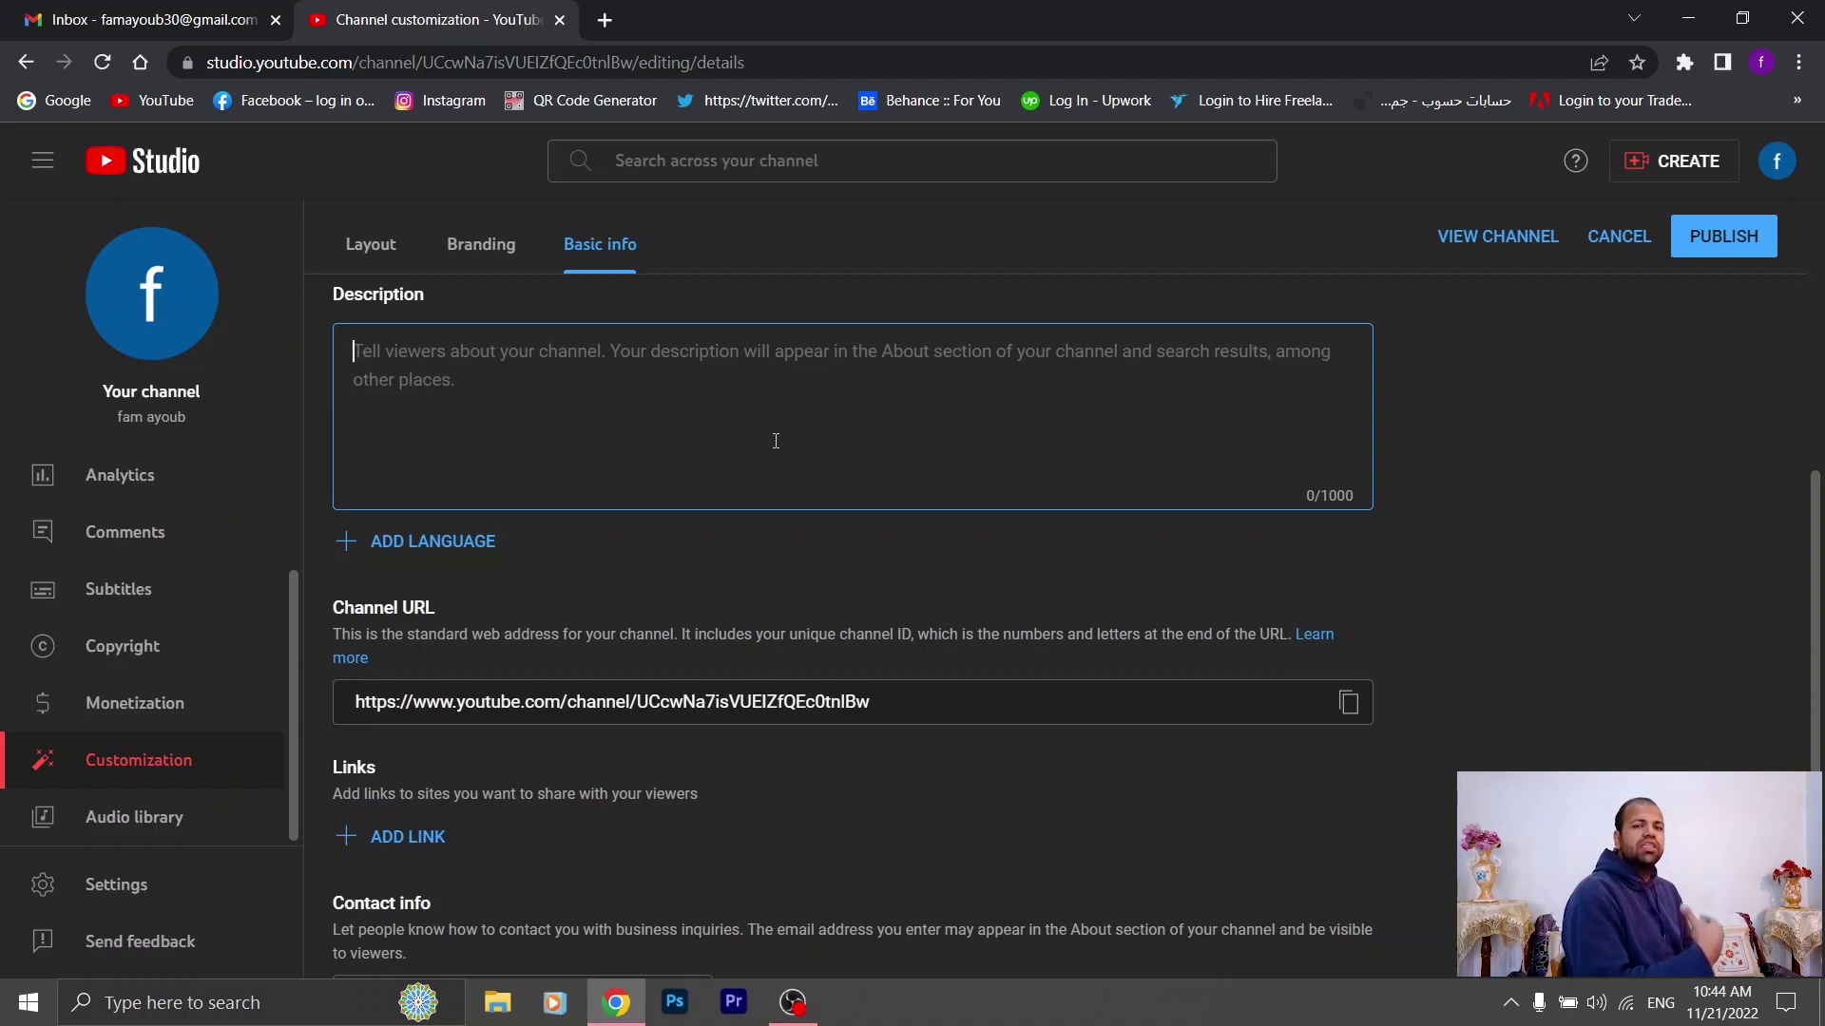
{"action": "scroll", "coordinate": [1202, 674], "scroll_direction": "down", "scroll_amount": 1}
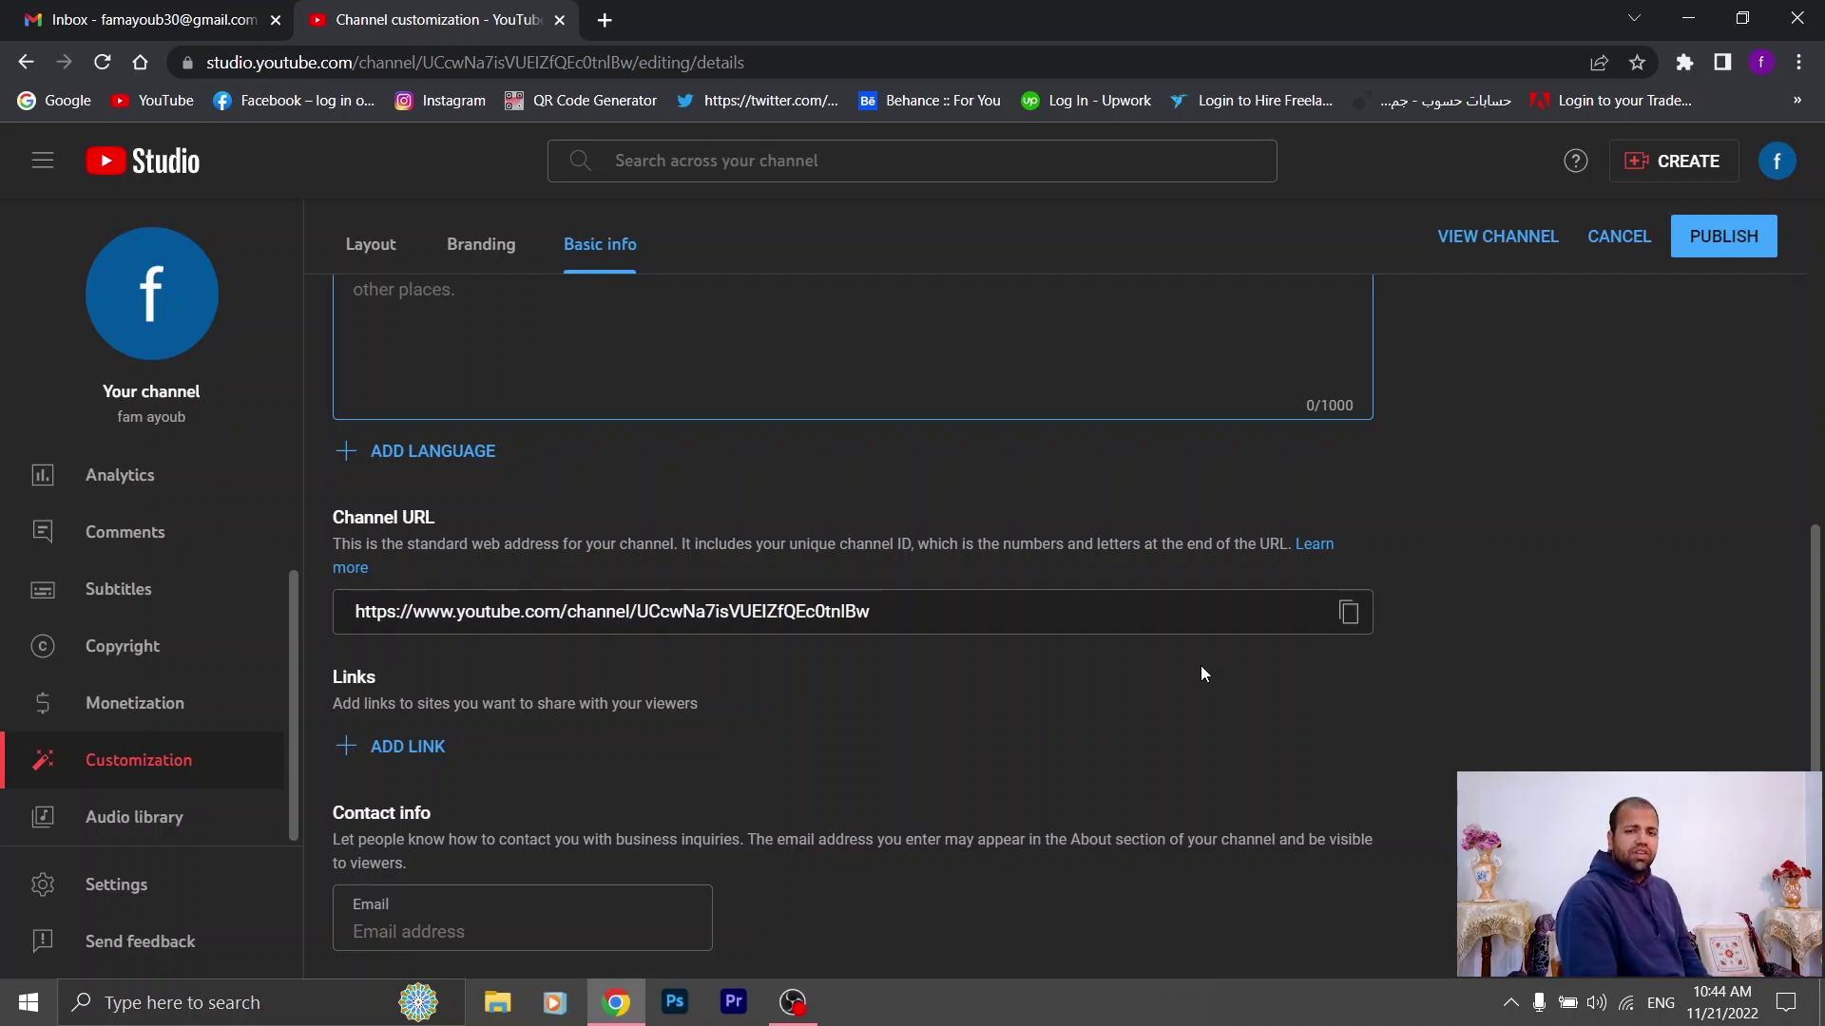
{"action": "left_click", "coordinate": [411, 757]}
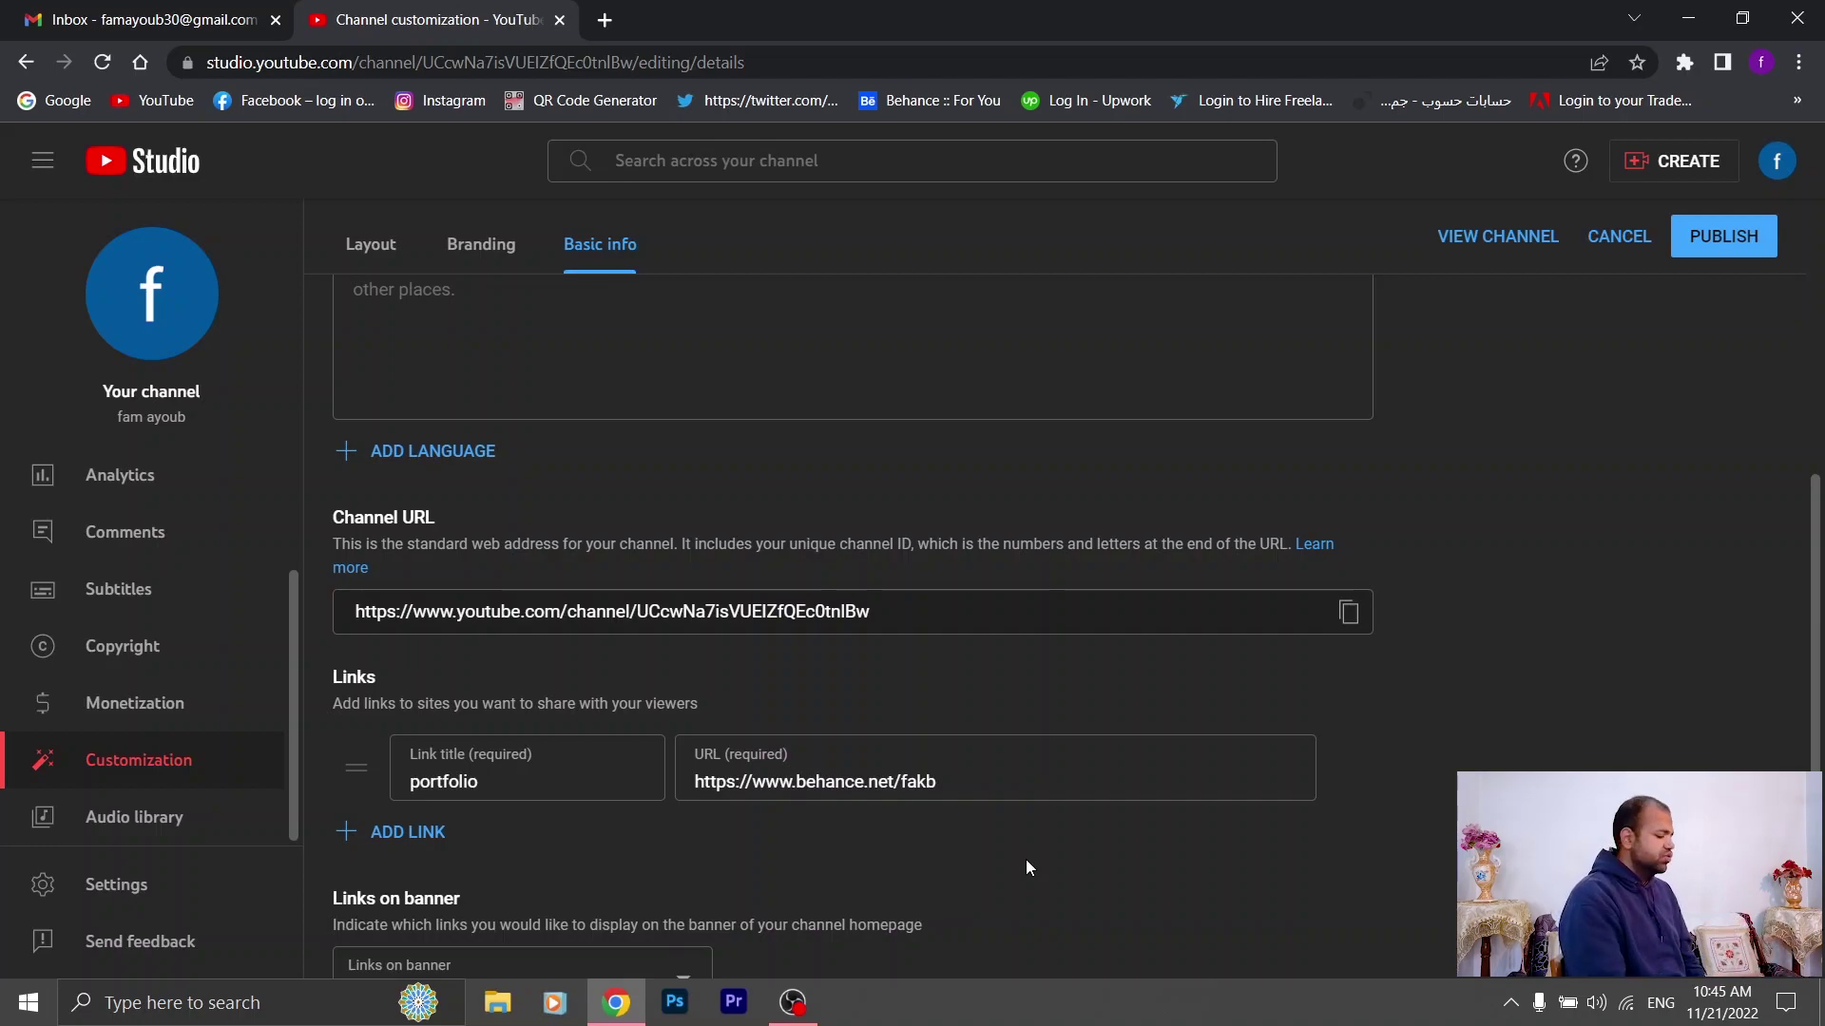
Check the choices for links on the banner in the basic info and publish the channel customization changes
{"action": "scroll", "coordinate": [1027, 867], "scroll_direction": "down", "scroll_amount": 2}
{"action": "scroll", "coordinate": [656, 802], "scroll_direction": "down", "scroll_amount": 1}
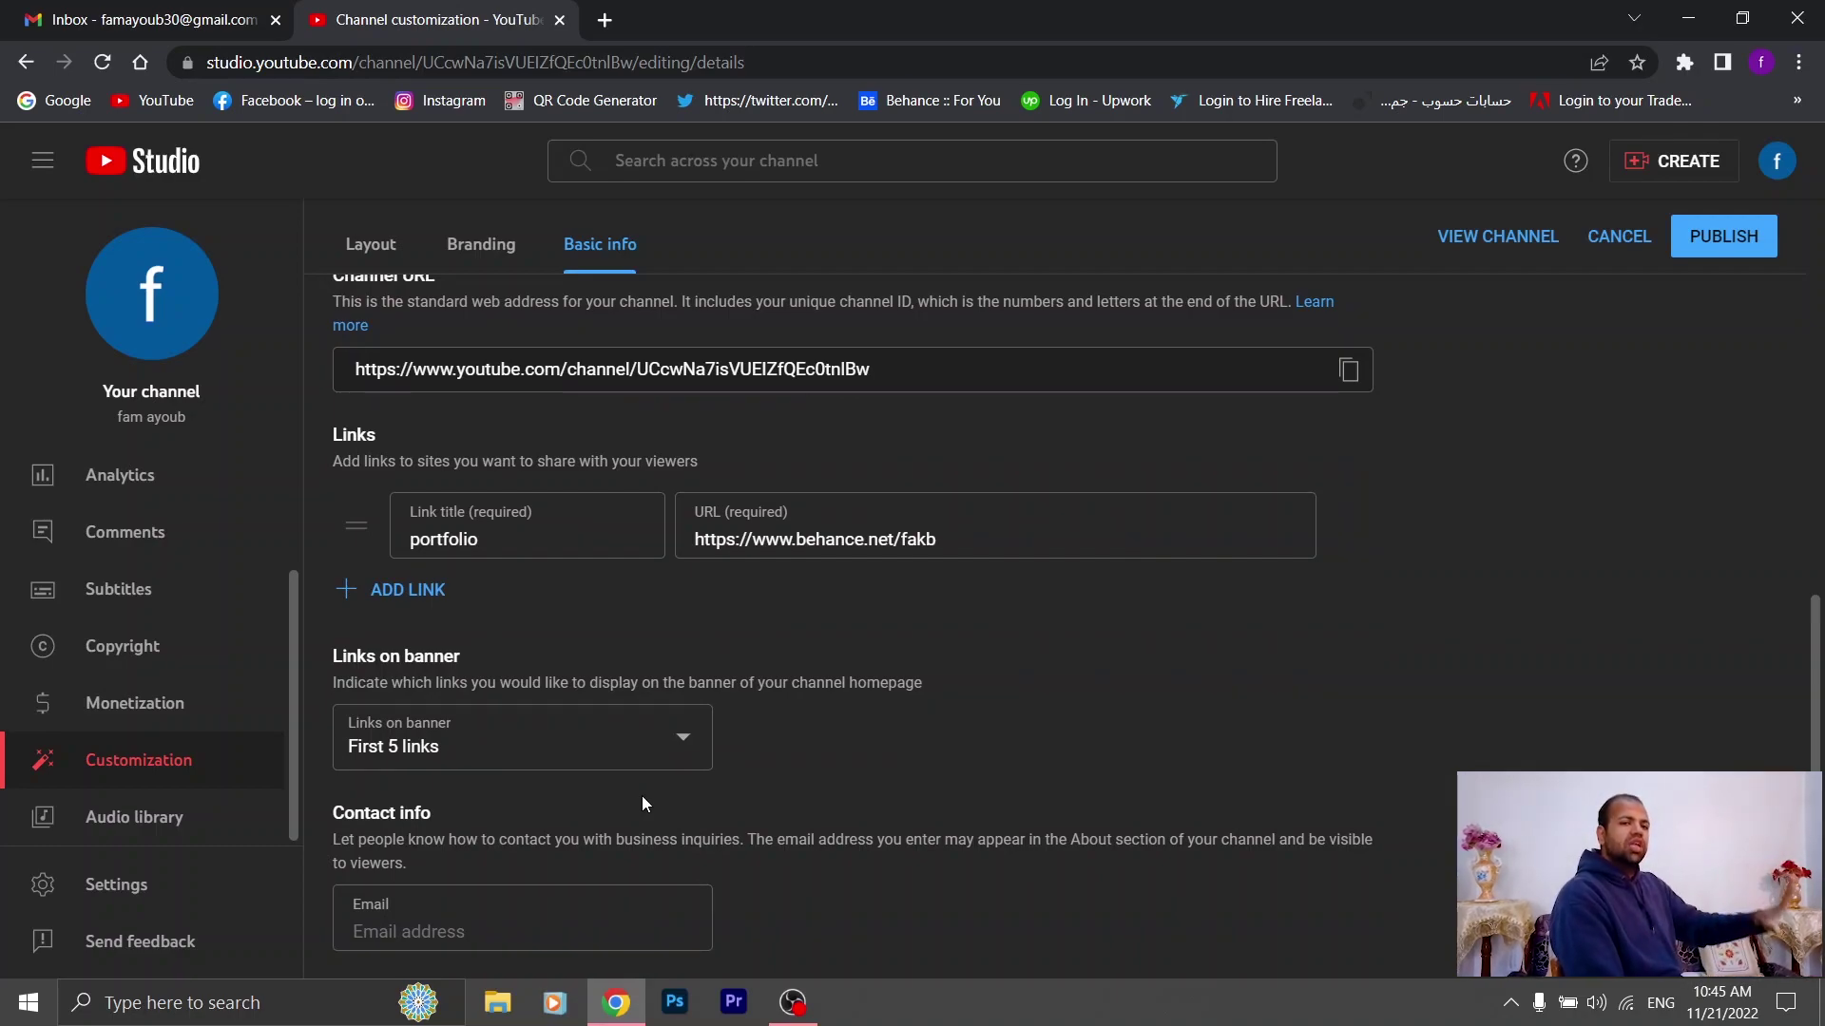
{"action": "left_click", "coordinate": [575, 746]}
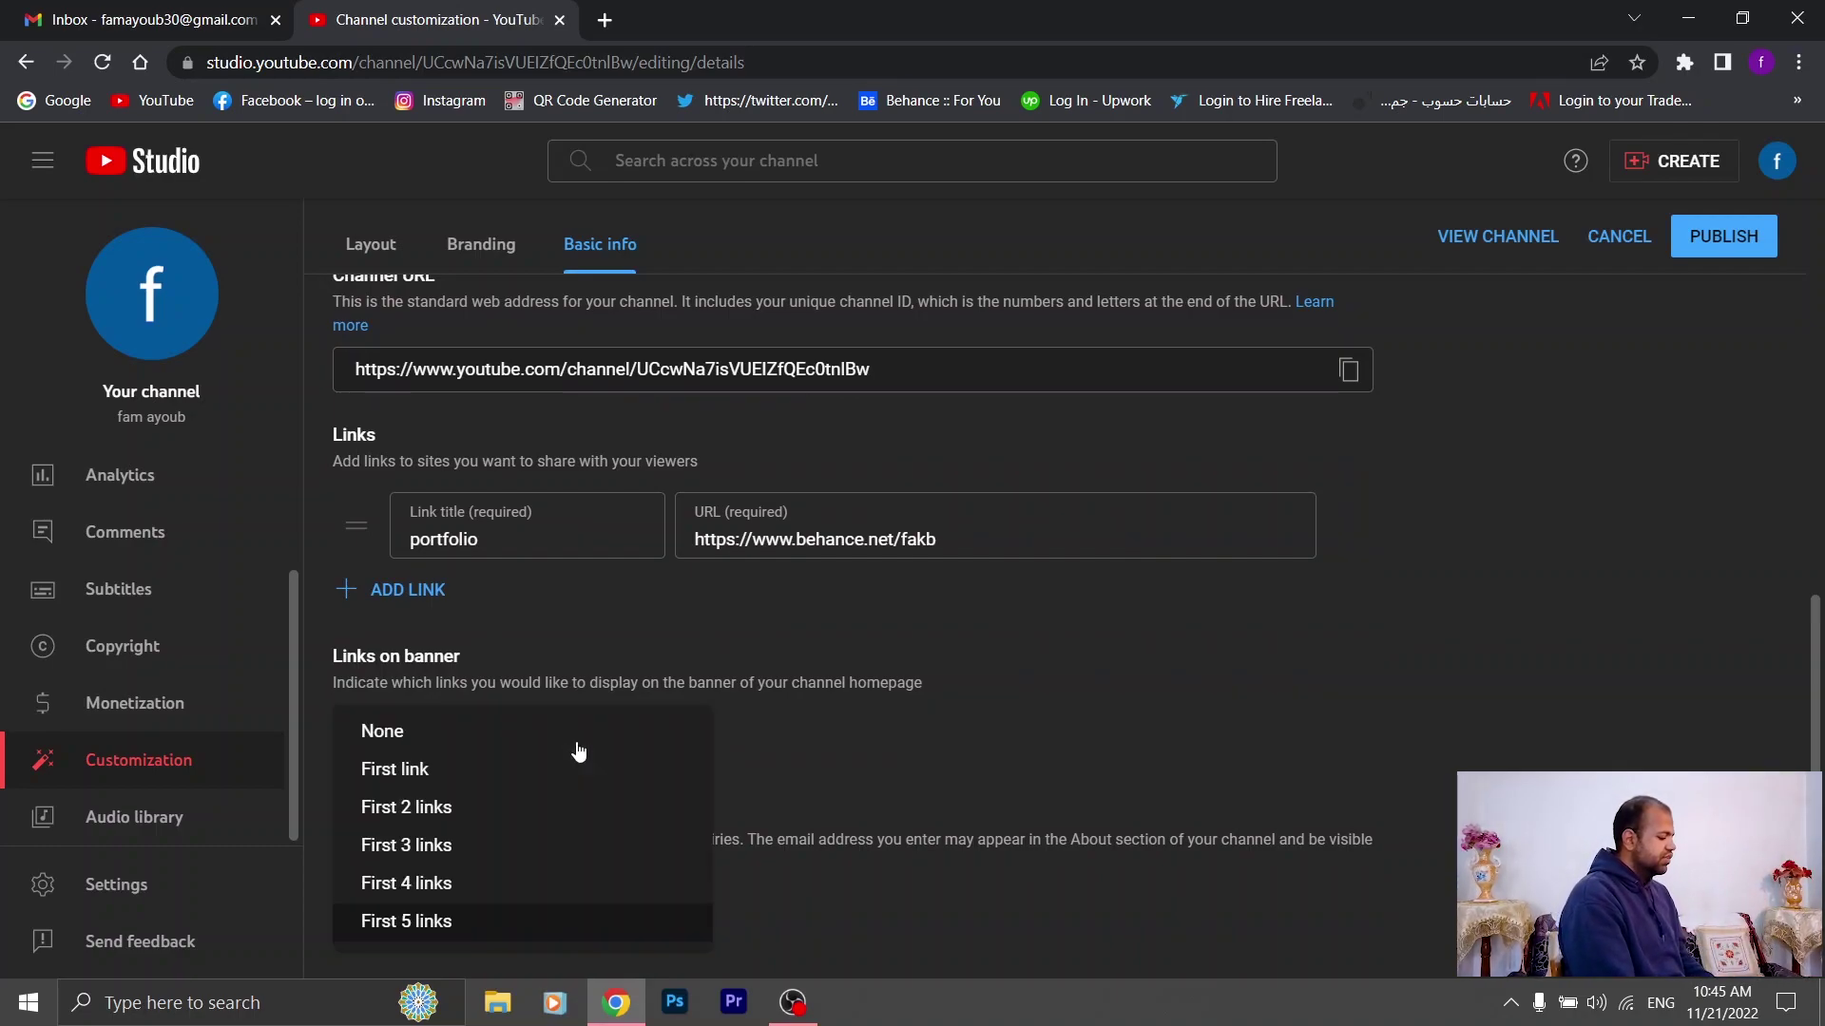
{"action": "left_click", "coordinate": [950, 739]}
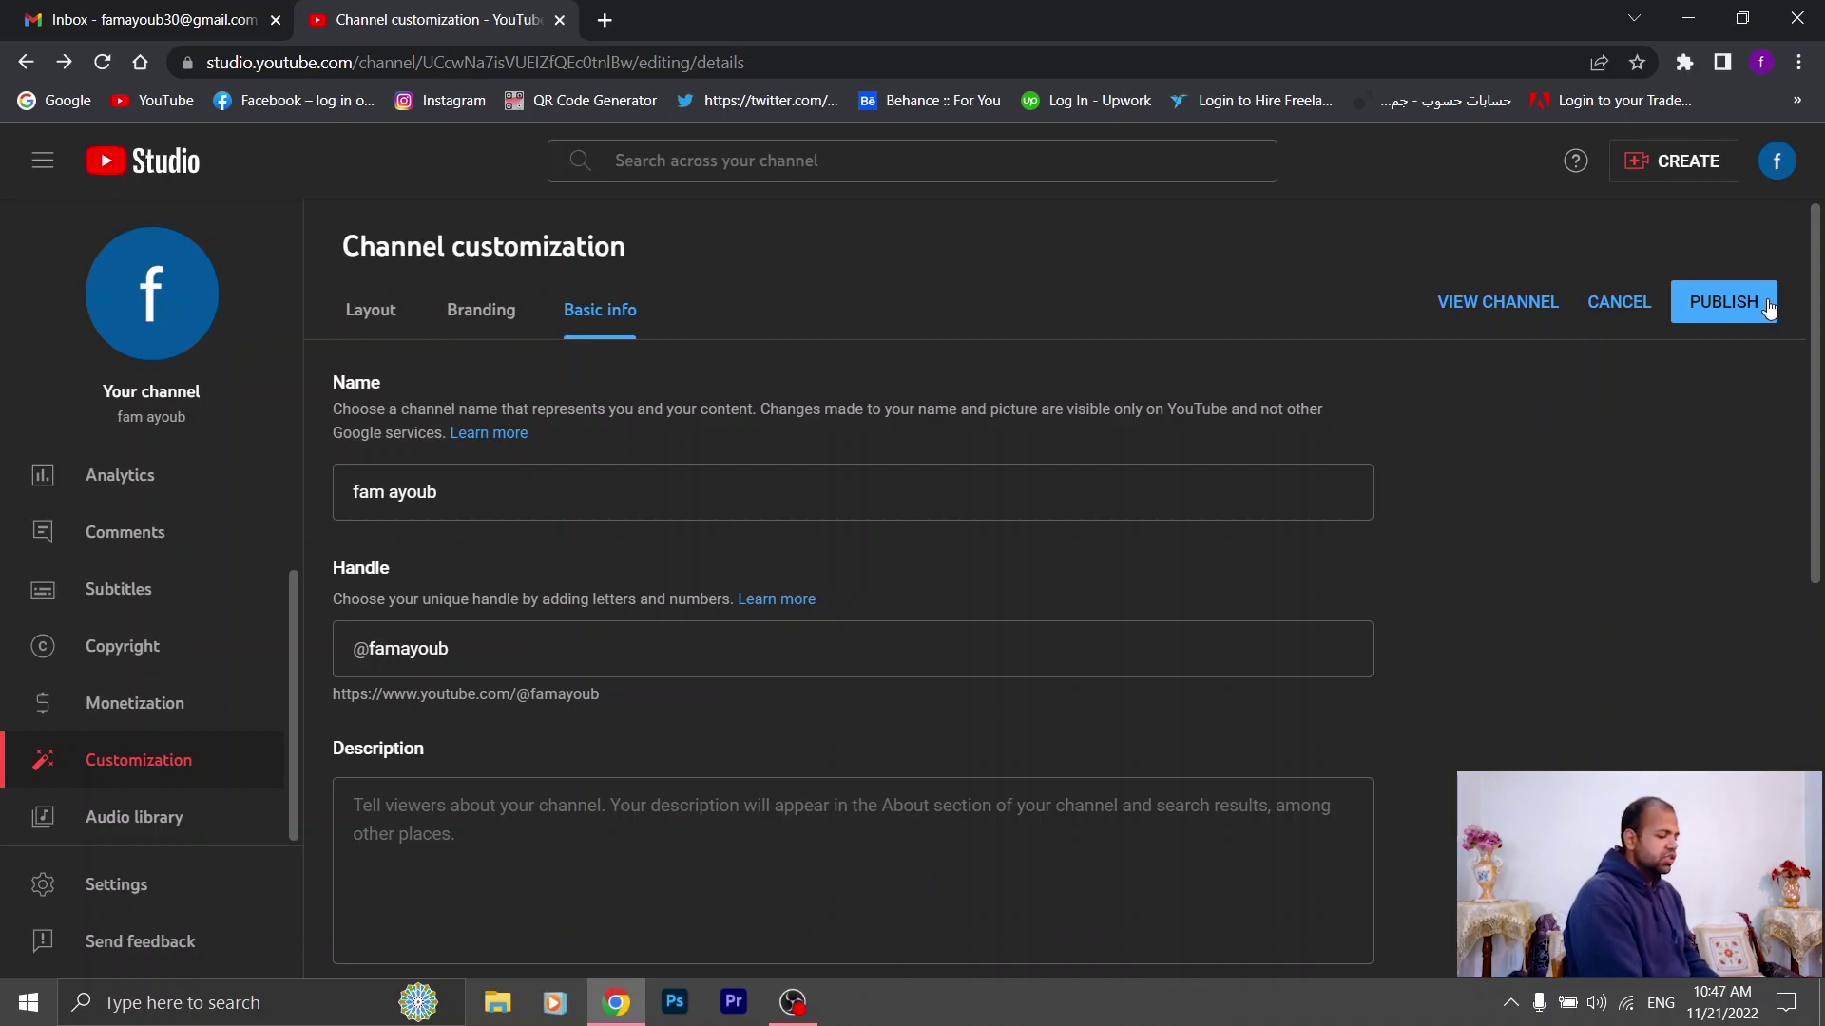
{"action": "left_click", "coordinate": [1729, 302]}
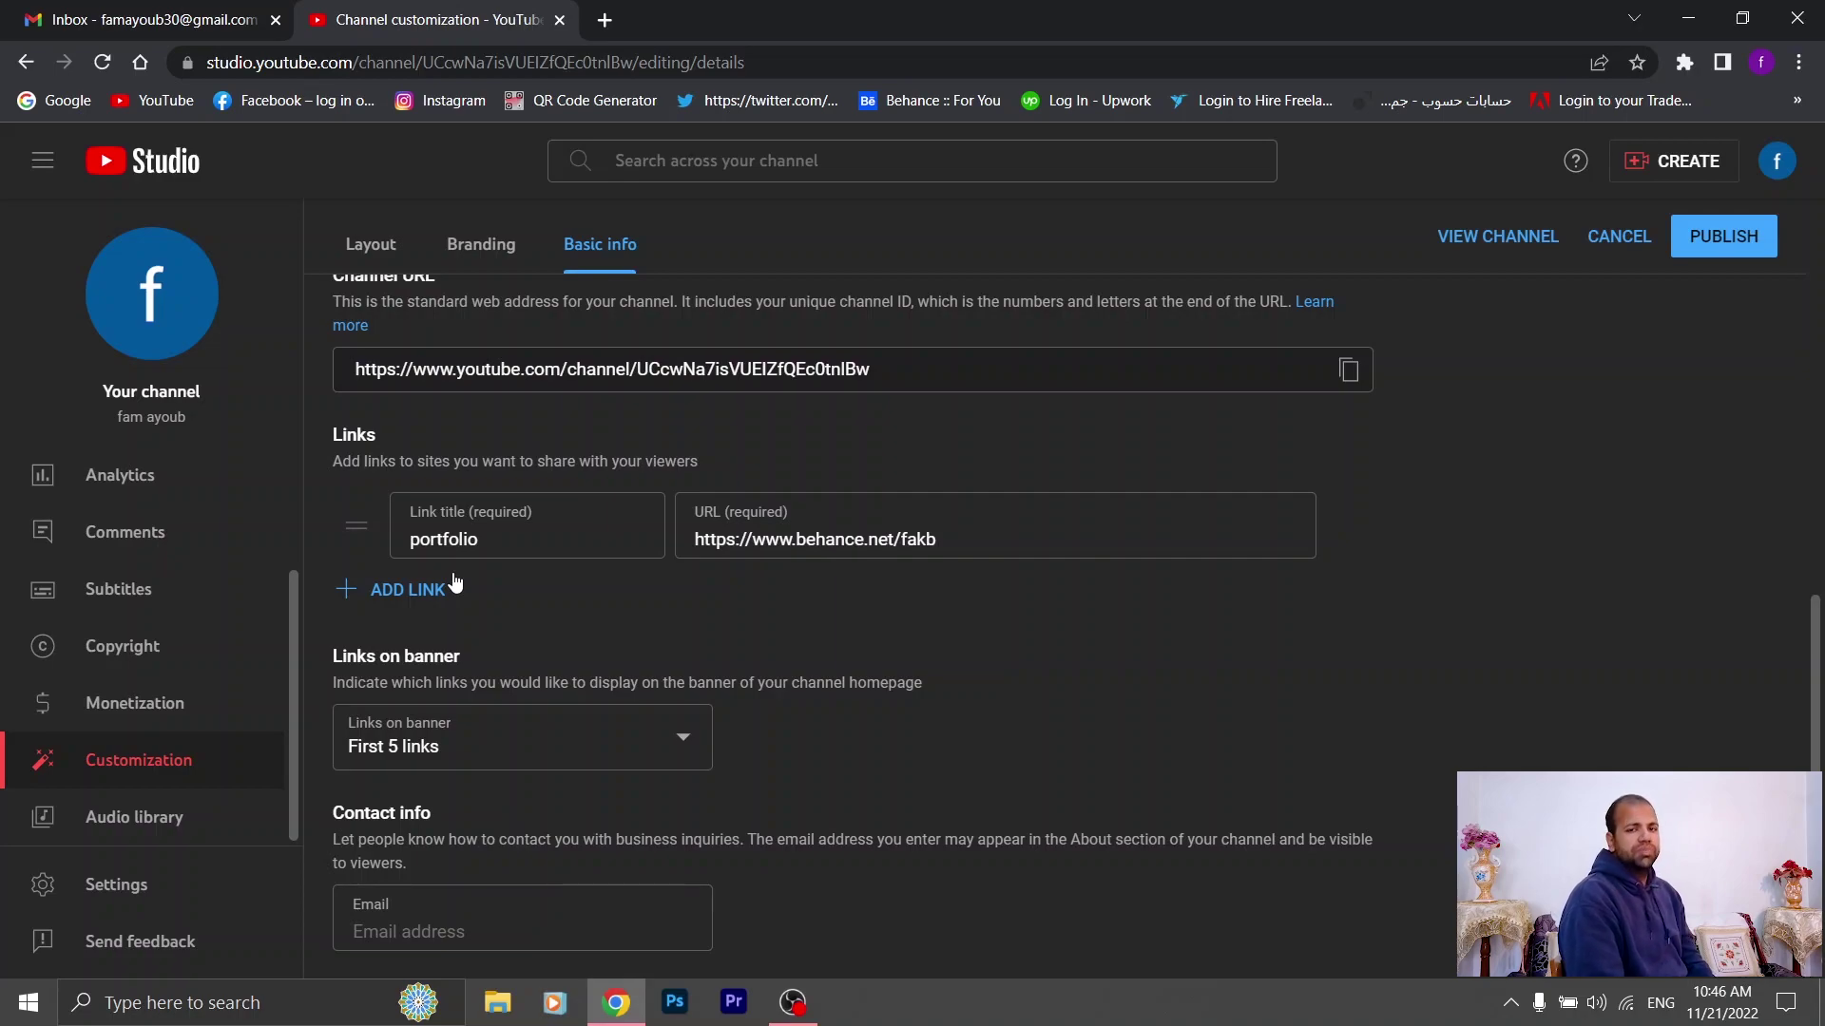
Open the Audio library to view its music tracks, discarding the unsaved channel customization changes
{"action": "left_click", "coordinate": [171, 829]}
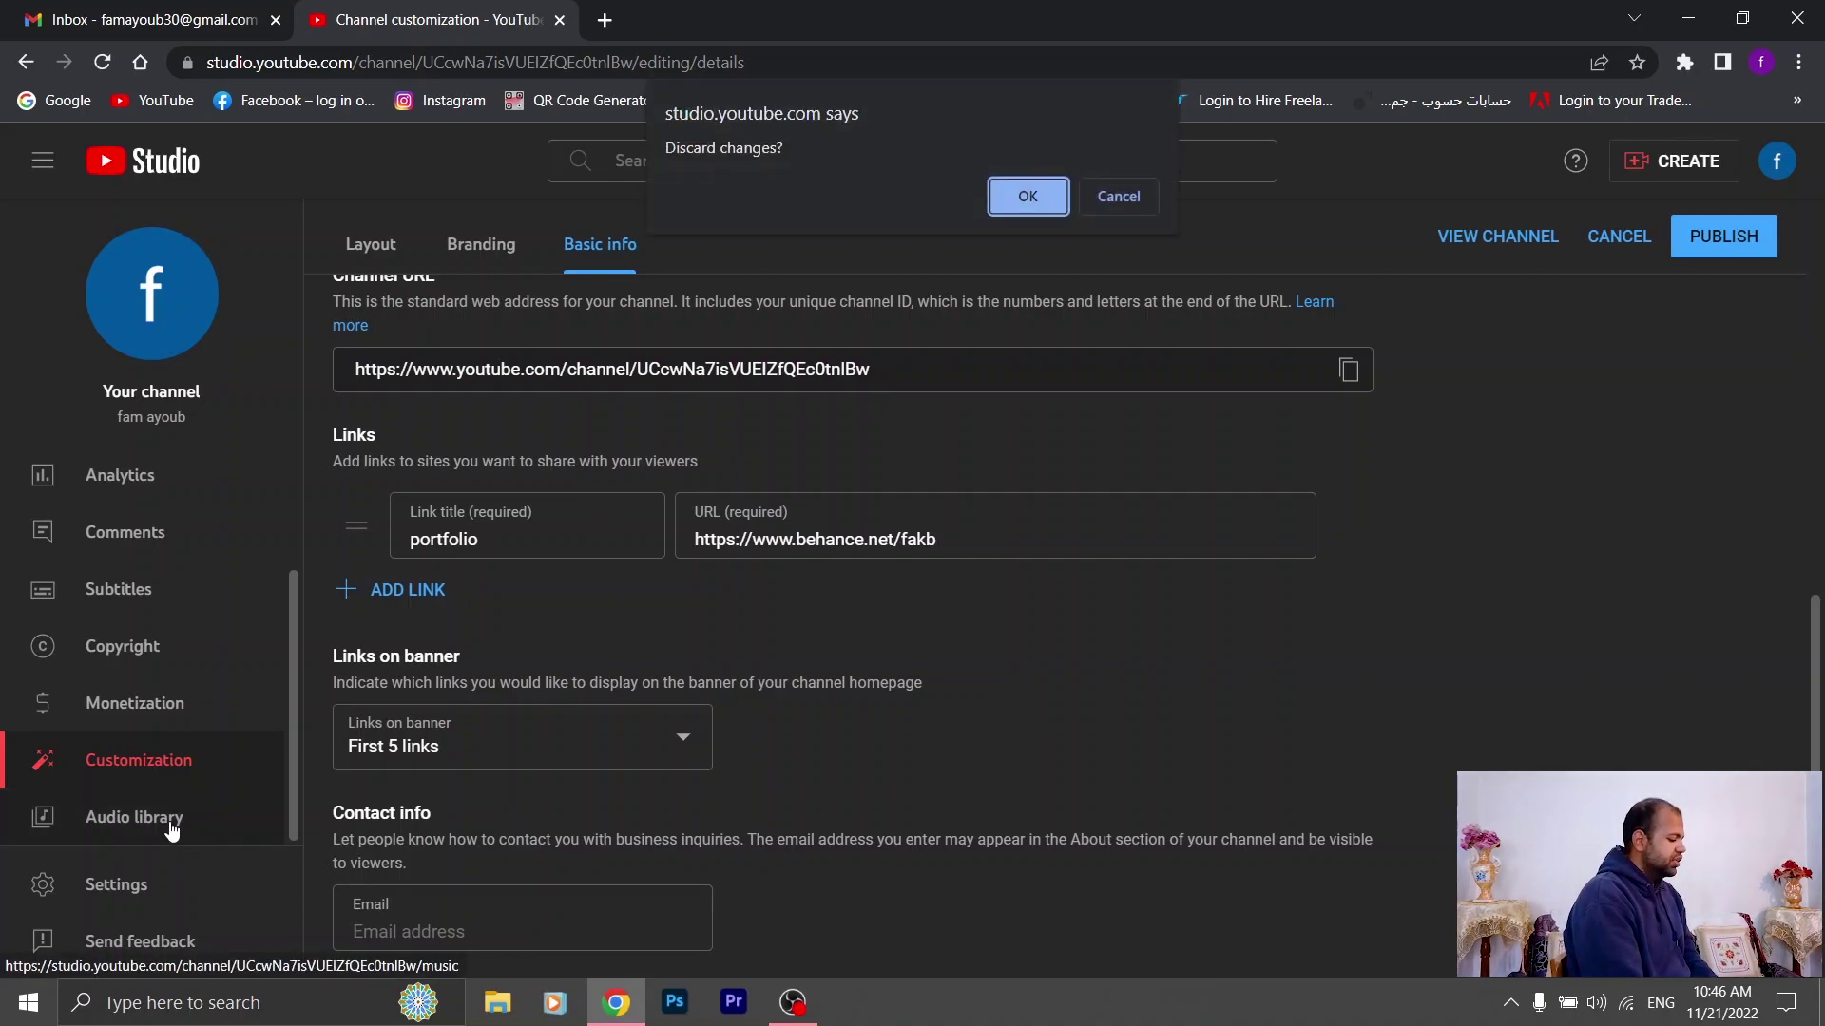
{"action": "left_click", "coordinate": [1028, 196]}
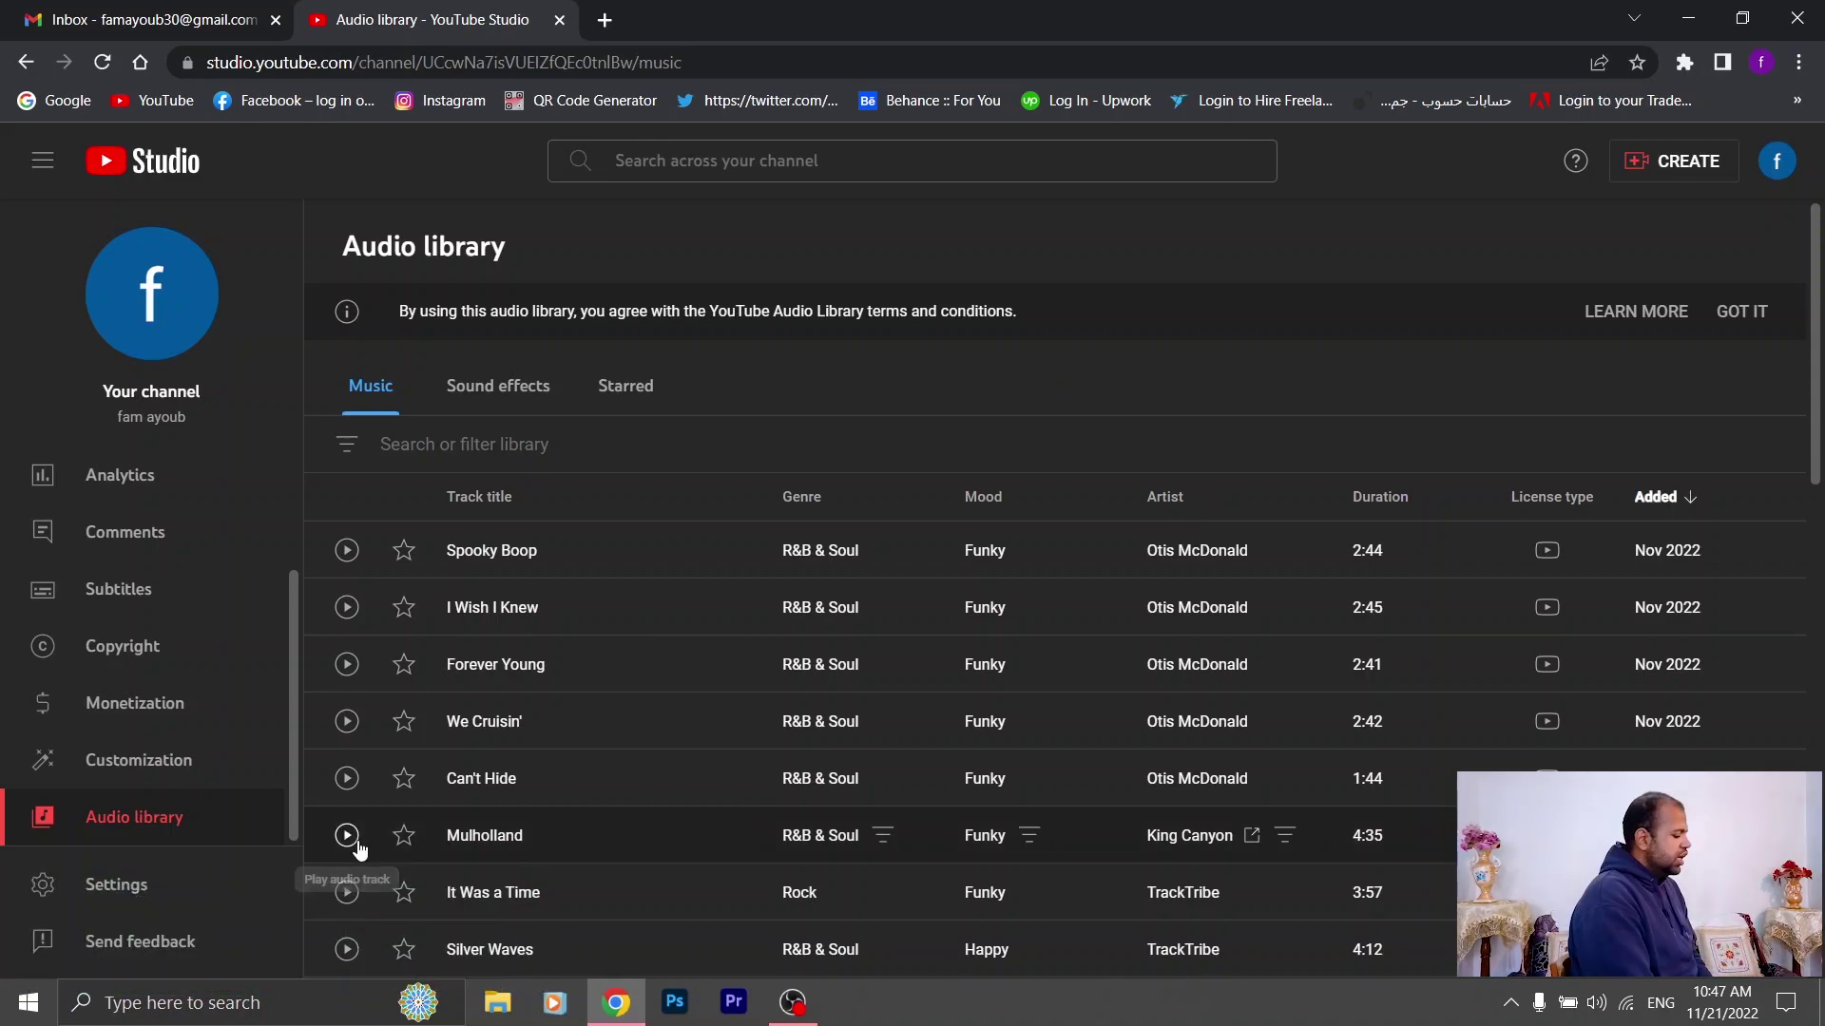
Open the studio settings and examine the currency choices for the default units without changing the selection
{"action": "left_click", "coordinate": [227, 879]}
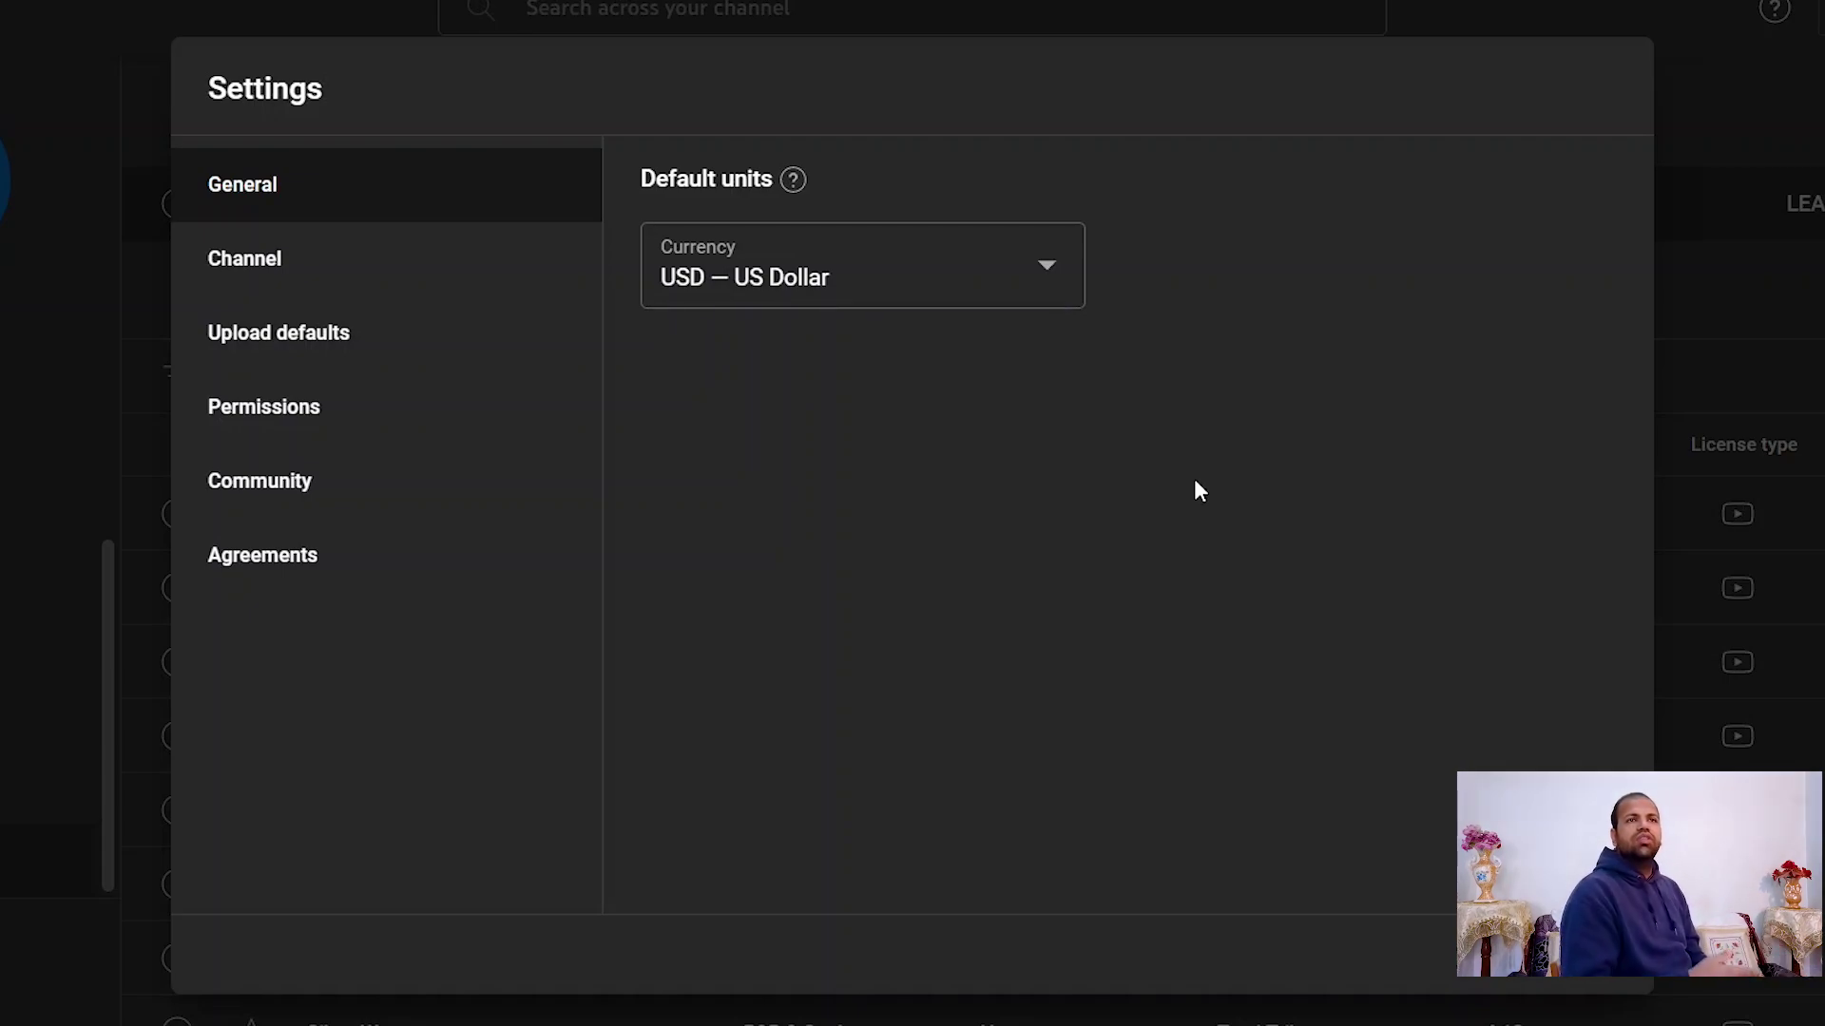
{"action": "left_click", "coordinate": [1025, 285]}
{"action": "scroll", "coordinate": [884, 591], "scroll_direction": "up", "scroll_amount": 10}
{"action": "scroll", "coordinate": [883, 591], "scroll_direction": "down", "scroll_amount": 10}
{"action": "scroll", "coordinate": [884, 590], "scroll_direction": "up", "scroll_amount": 20}
{"action": "left_click", "coordinate": [1248, 259]}
Set the channel's country of residence to Egypt in the channel's basic settings
{"action": "left_click", "coordinate": [400, 273]}
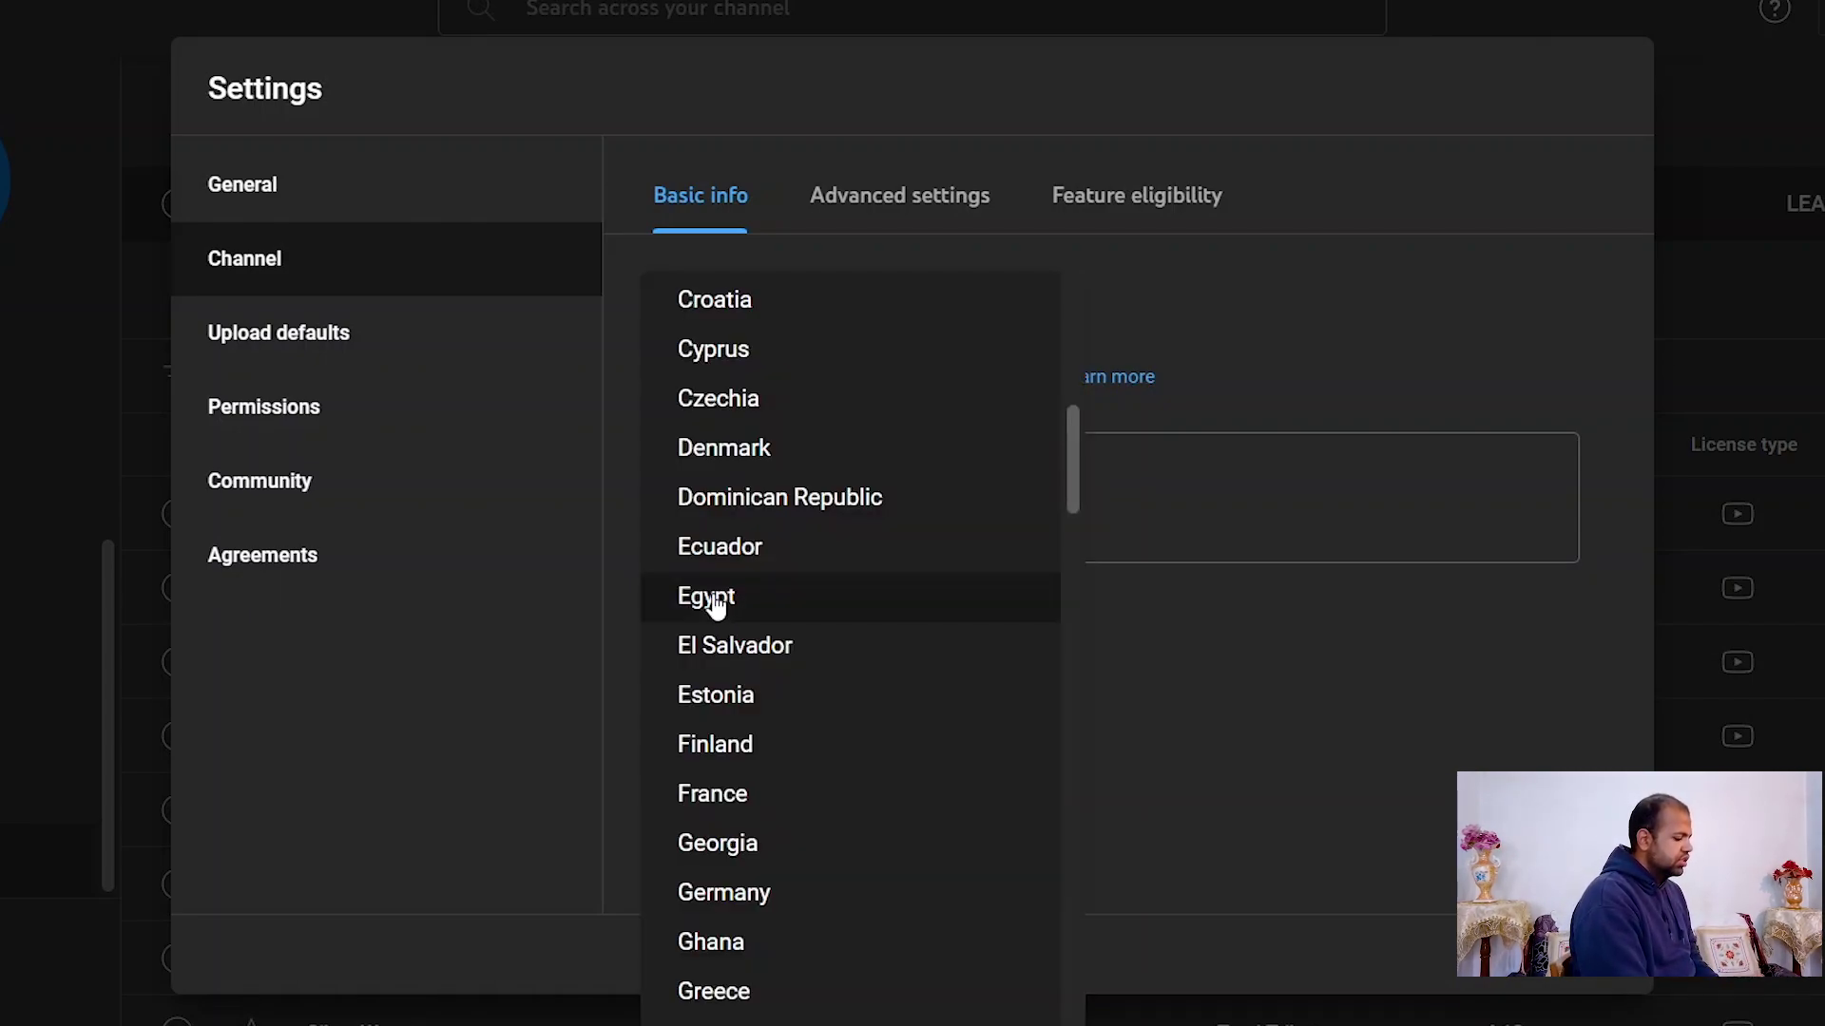
{"action": "left_click", "coordinate": [715, 603]}
{"action": "left_click", "coordinate": [1014, 509]}
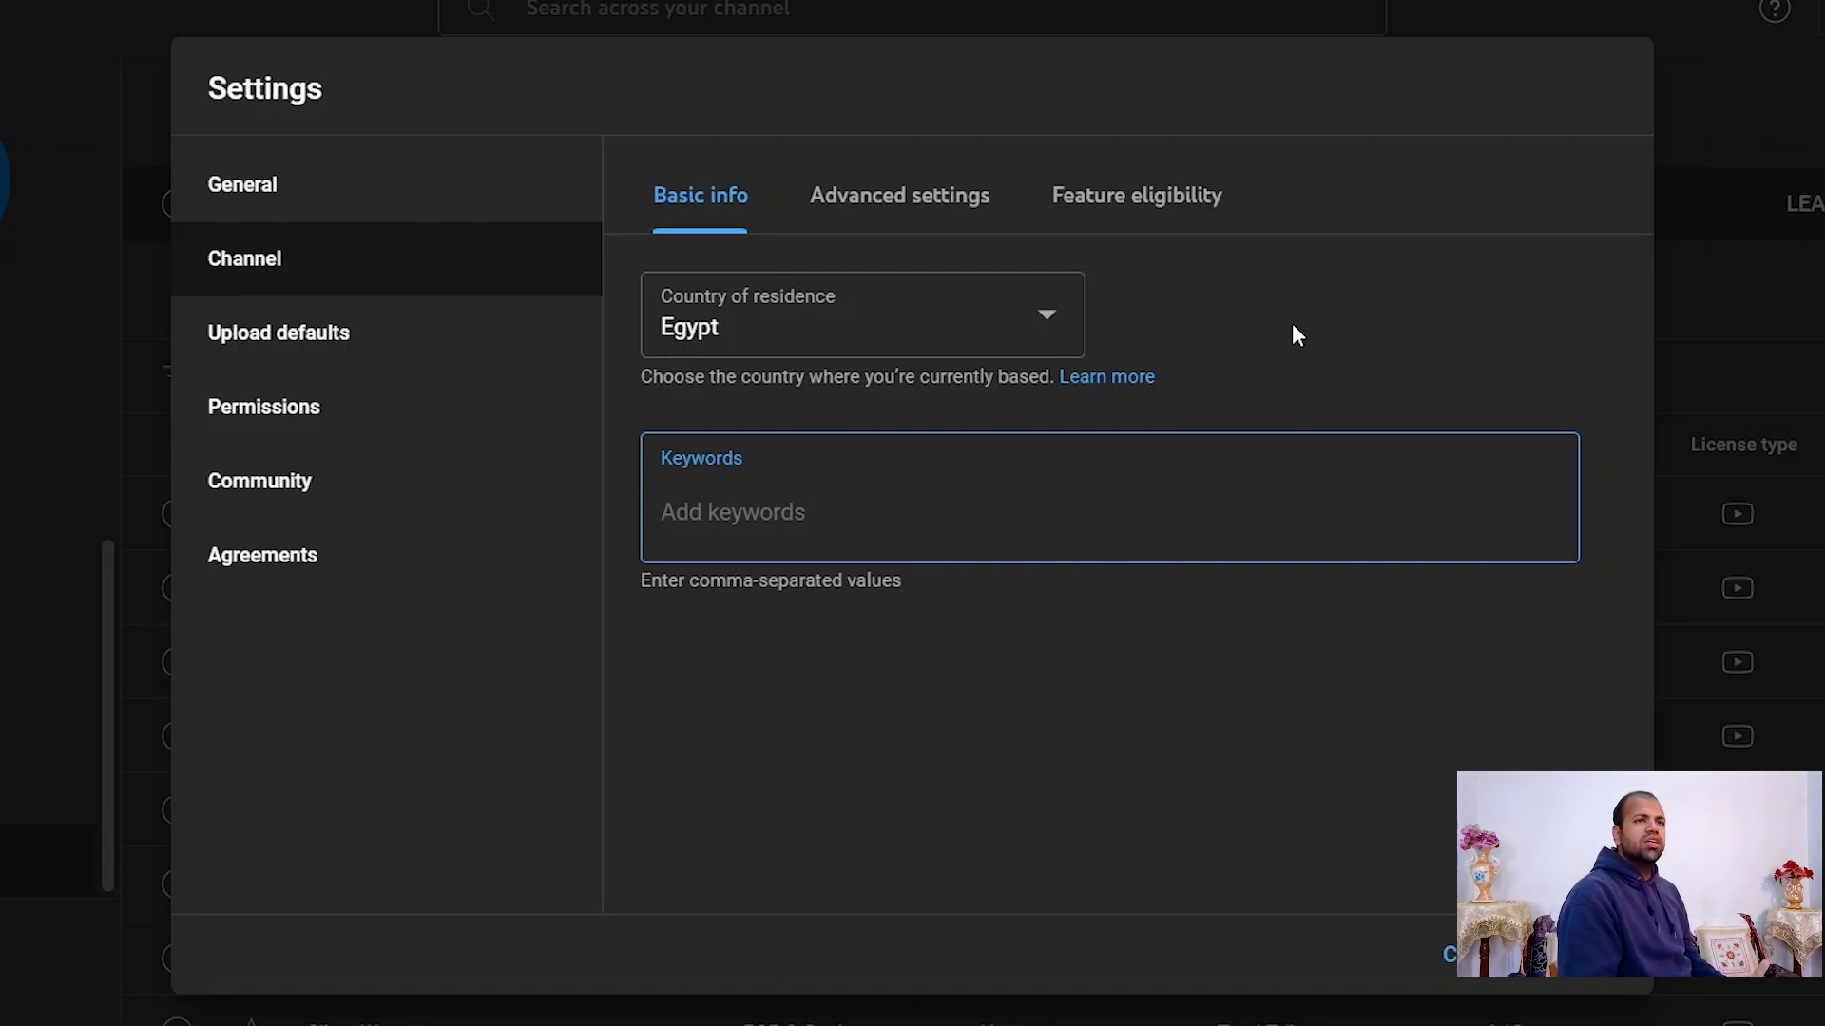
Set the channel's audience to not made for kids in the advanced channel settings and review the remaining options
{"action": "left_click", "coordinate": [901, 182]}
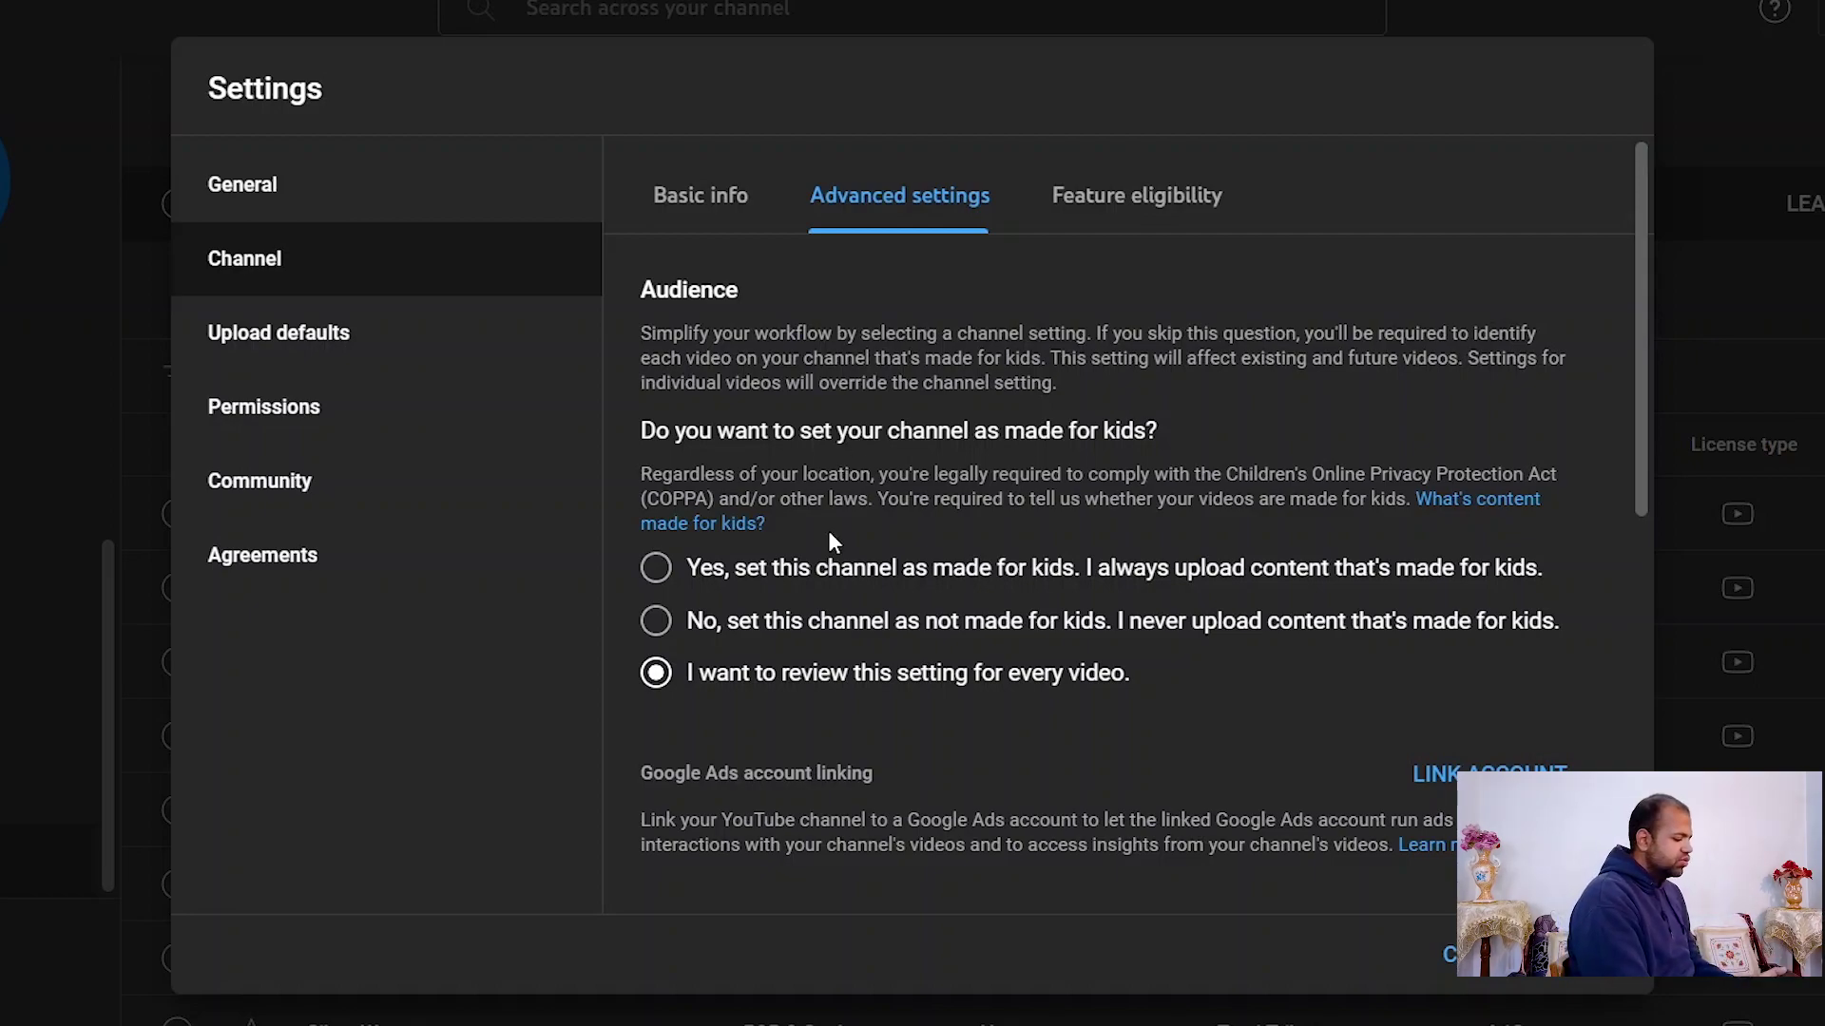
{"action": "left_click", "coordinate": [865, 627]}
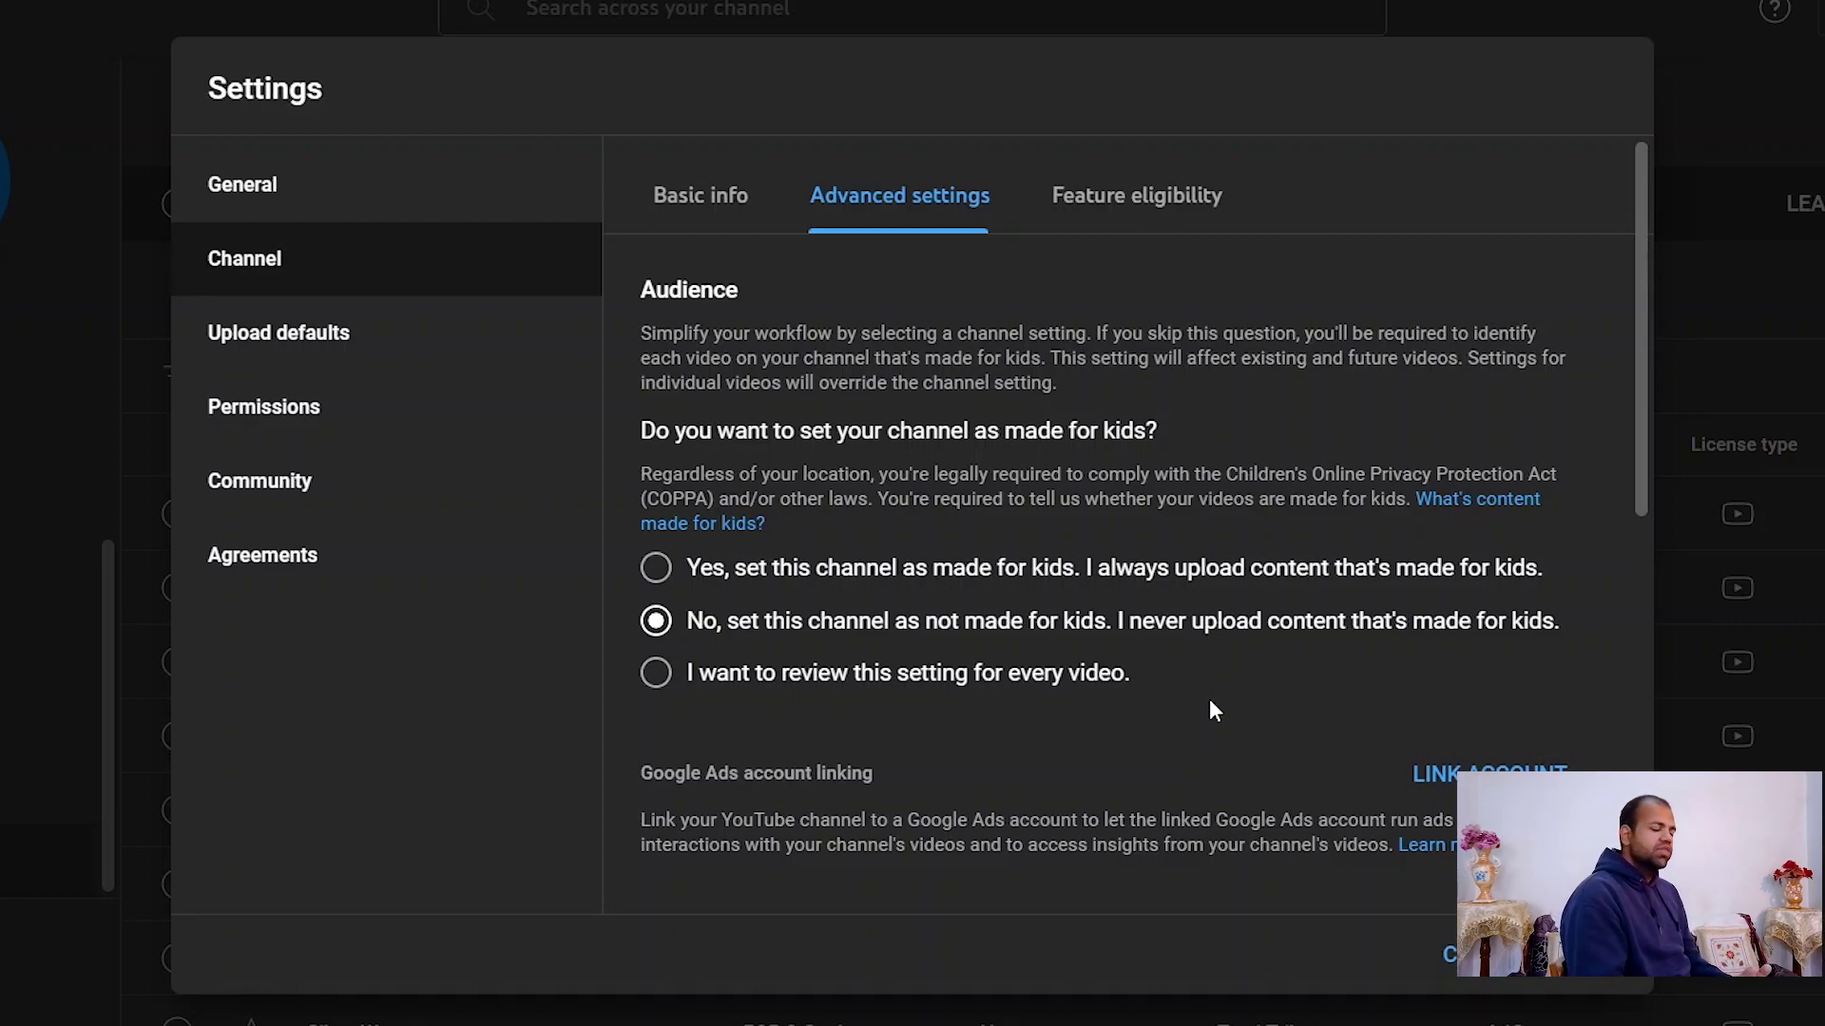
{"action": "scroll", "coordinate": [1212, 708], "scroll_direction": "down", "scroll_amount": 8}
{"action": "scroll", "coordinate": [1211, 708], "scroll_direction": "down", "scroll_amount": 1}
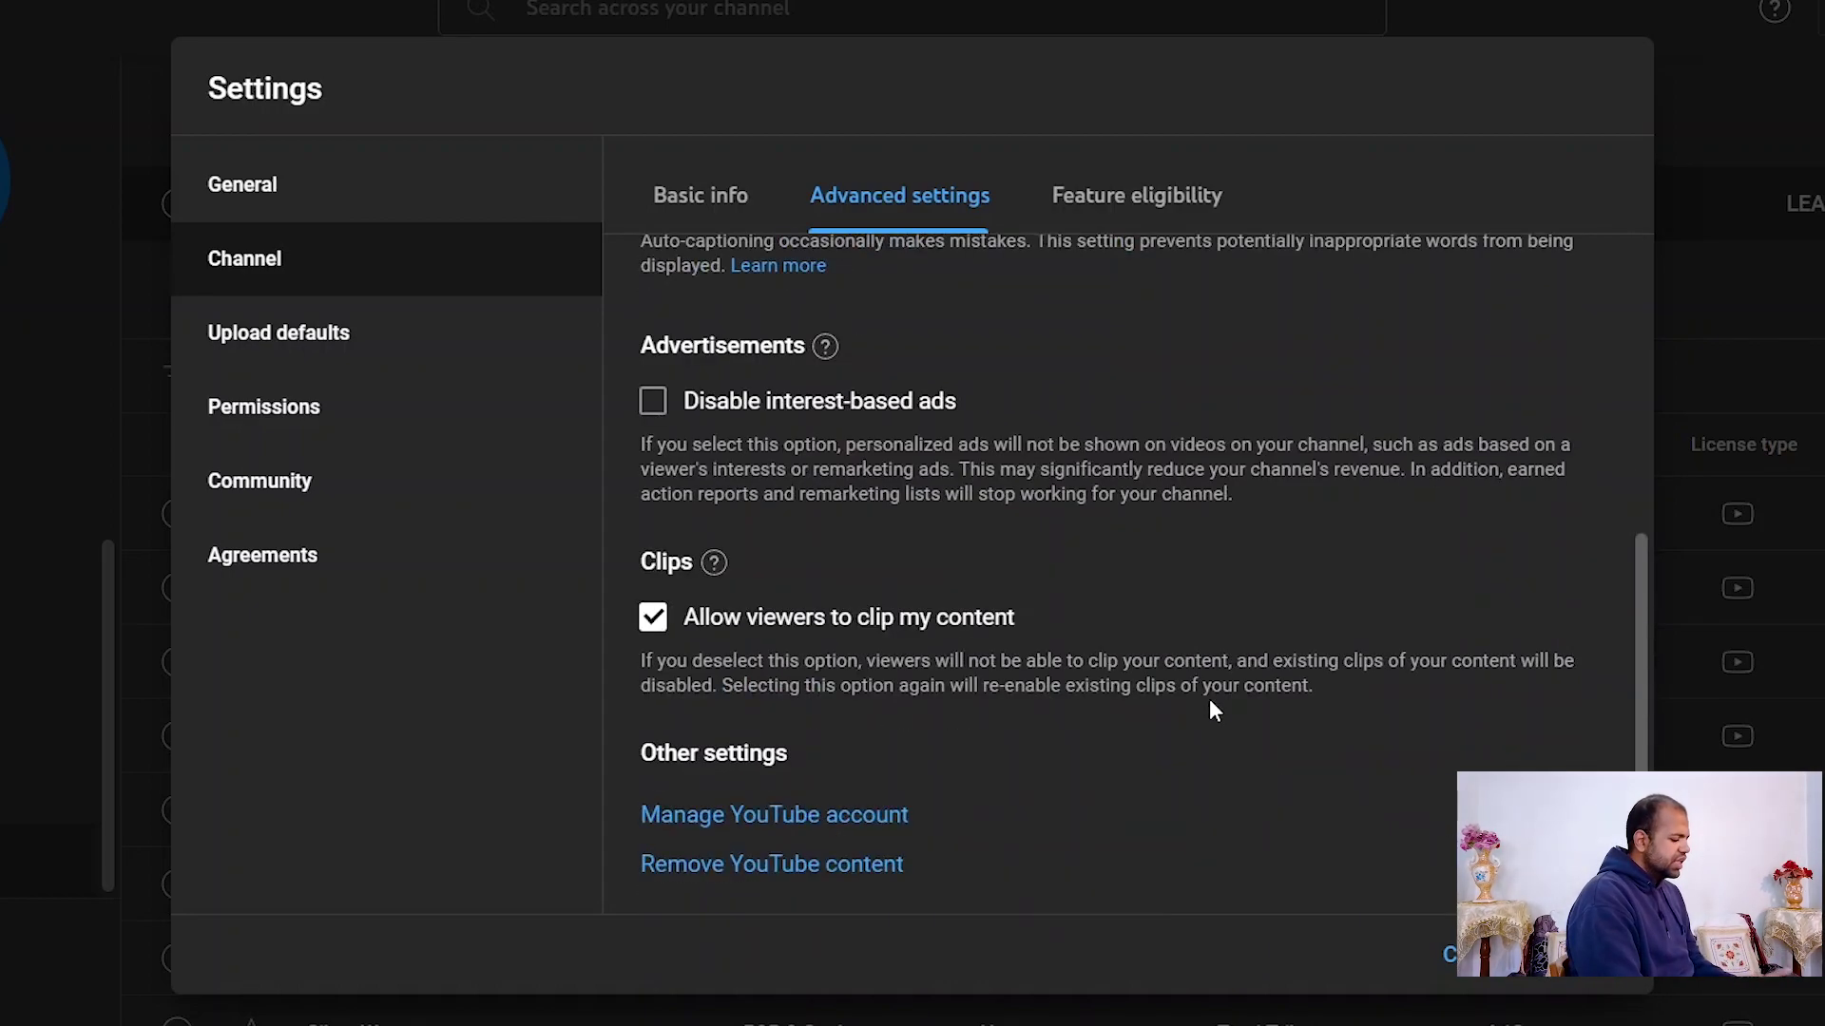
Examine the channel's feature eligibility, including the requirements for intermediate and advanced features
{"action": "left_click", "coordinate": [1131, 214]}
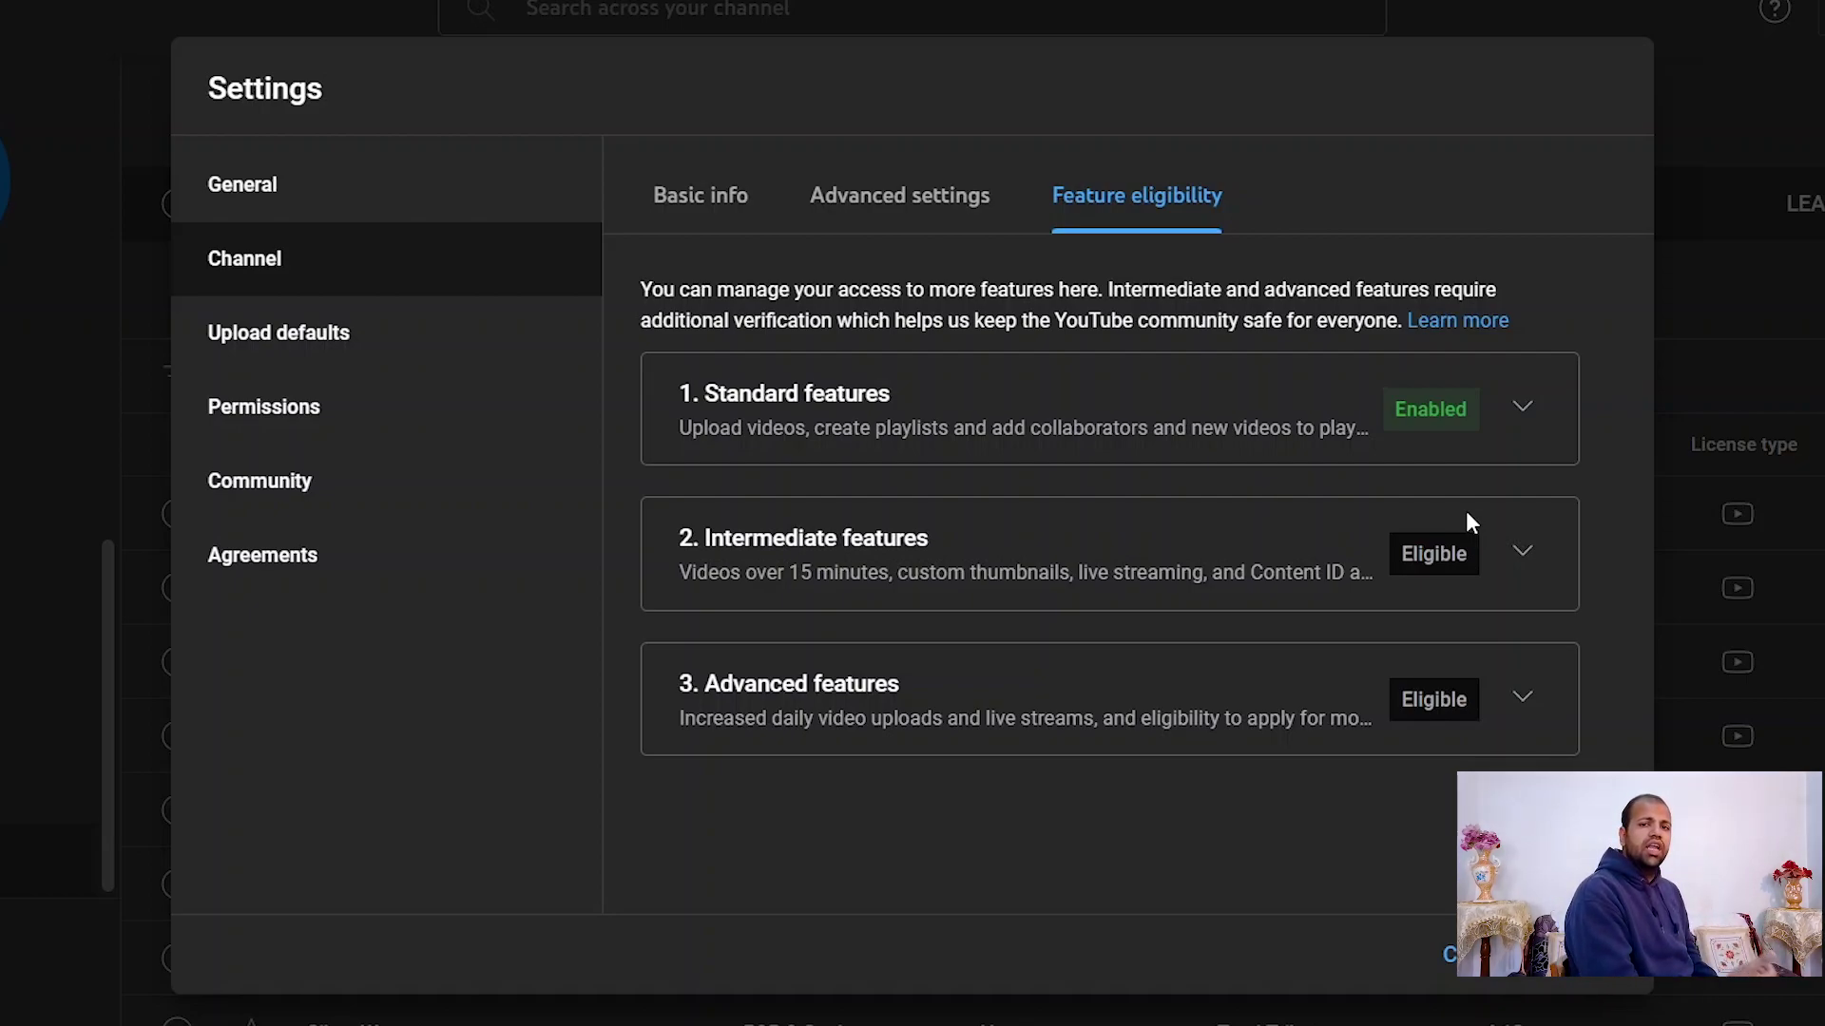
{"action": "left_click", "coordinate": [1517, 557]}
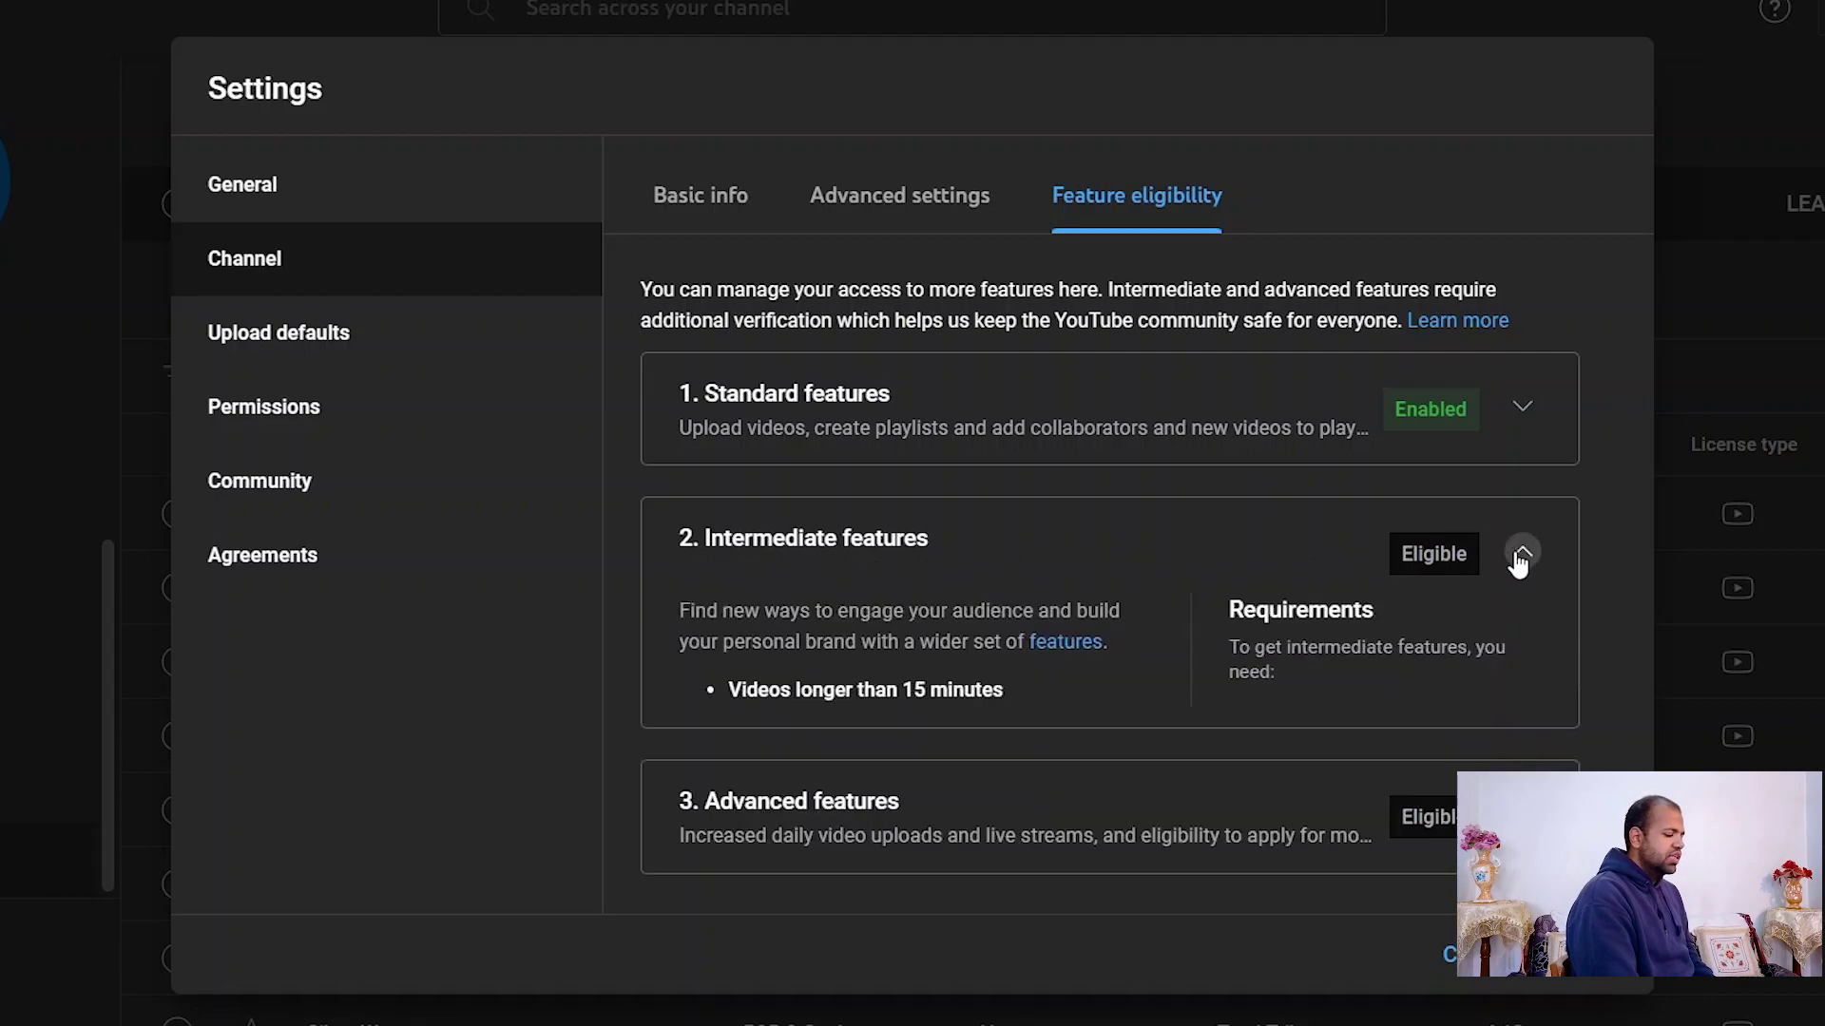
{"action": "scroll", "coordinate": [1493, 585], "scroll_direction": "down", "scroll_amount": 3}
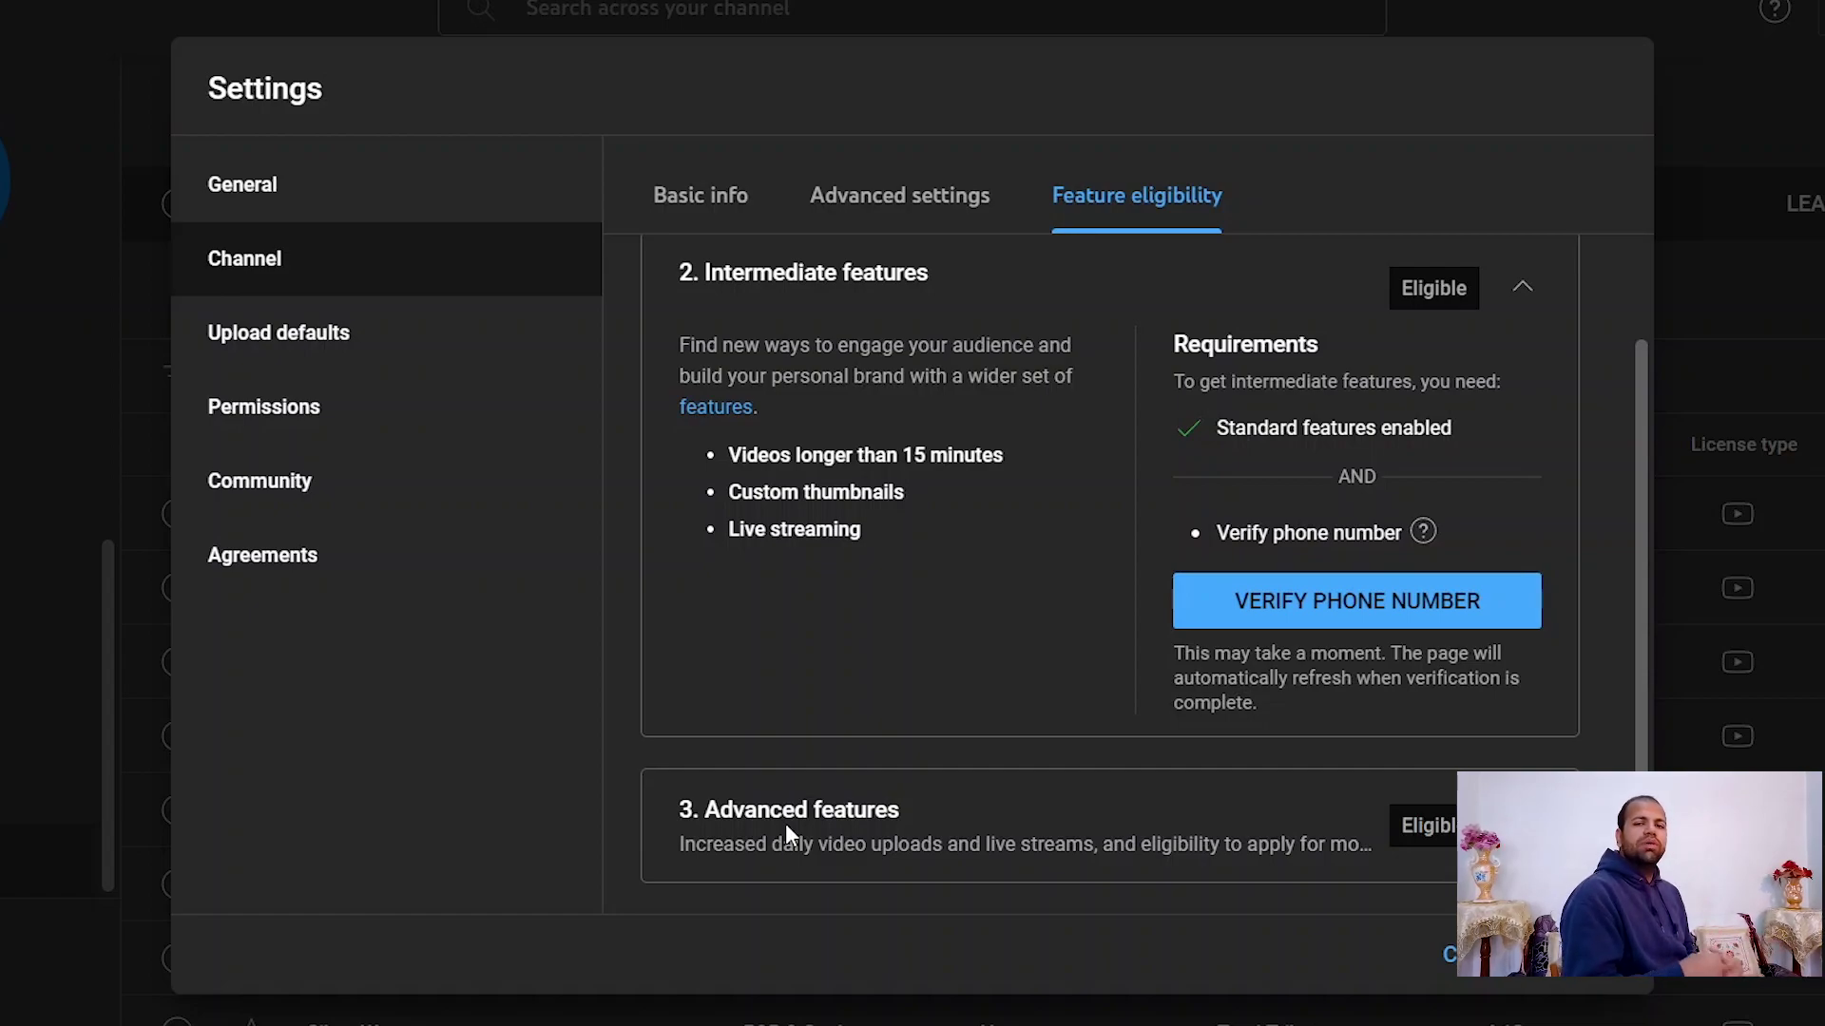
{"action": "left_click", "coordinate": [785, 823]}
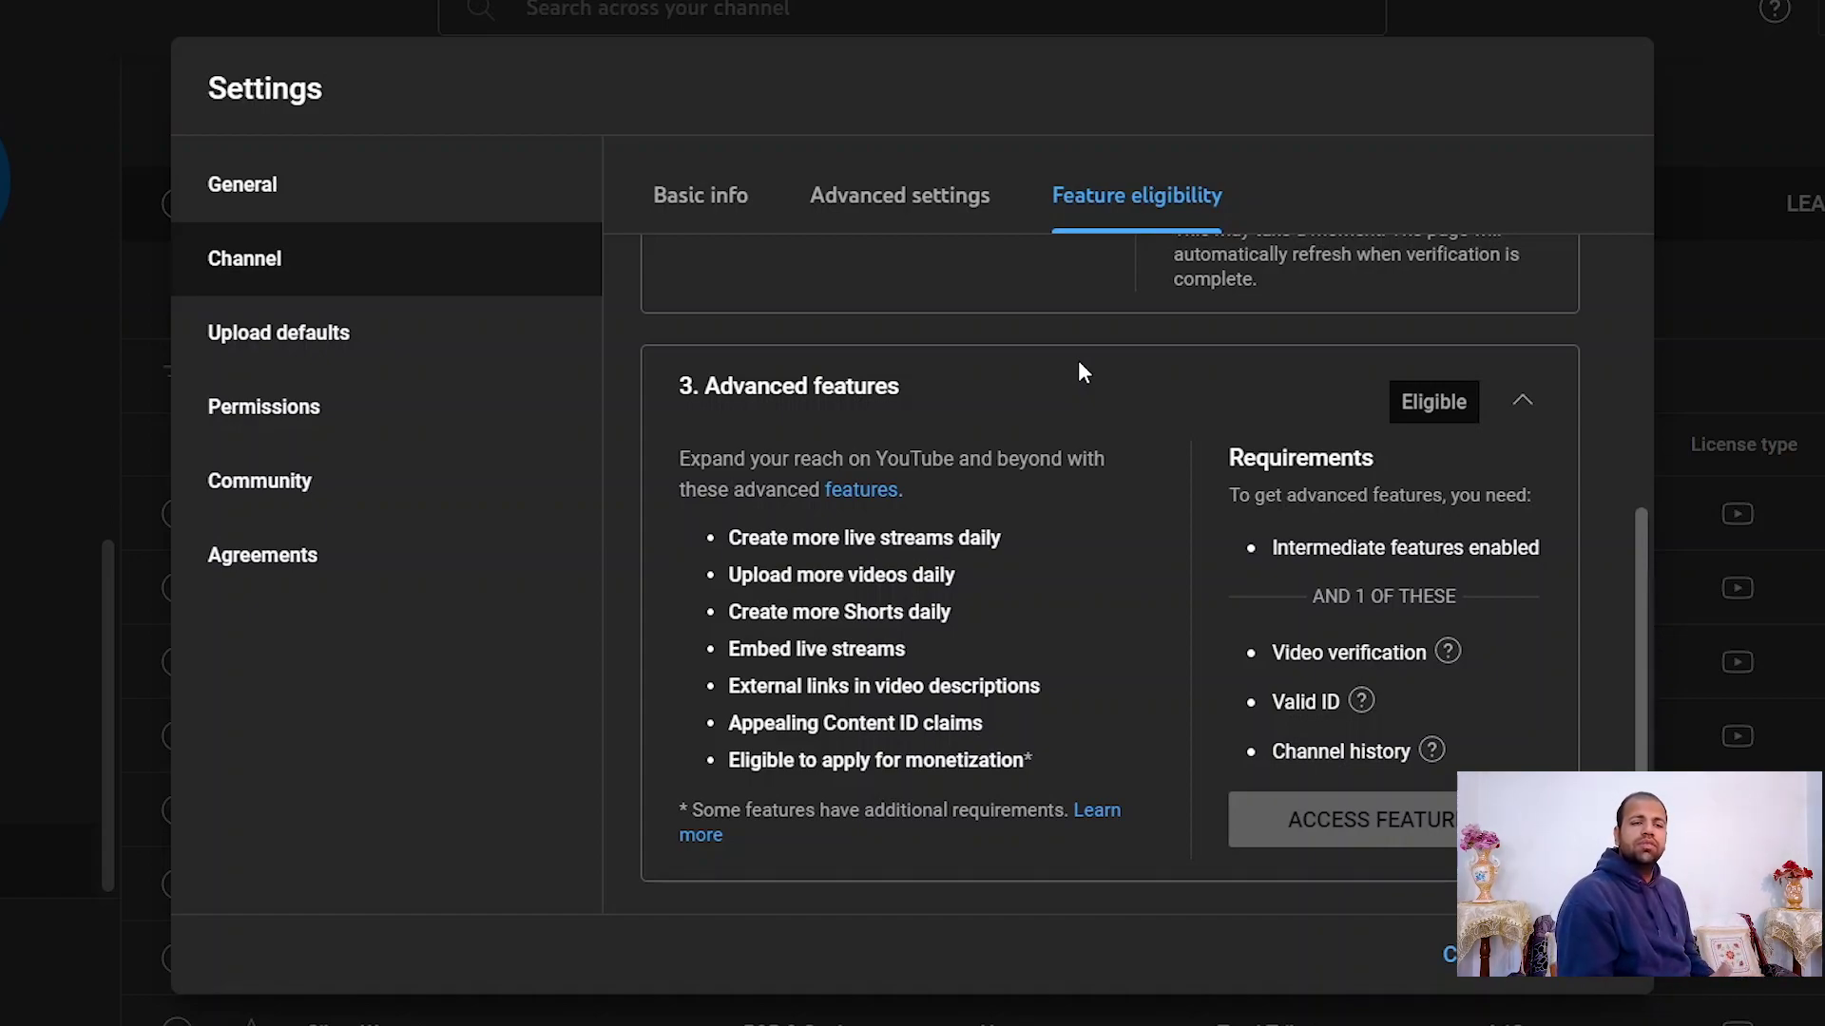
{"action": "left_click", "coordinate": [487, 343]}
{"action": "scroll", "coordinate": [1006, 408], "scroll_direction": "down", "scroll_amount": 2}
{"action": "scroll", "coordinate": [1006, 408], "scroll_direction": "up", "scroll_amount": 2}
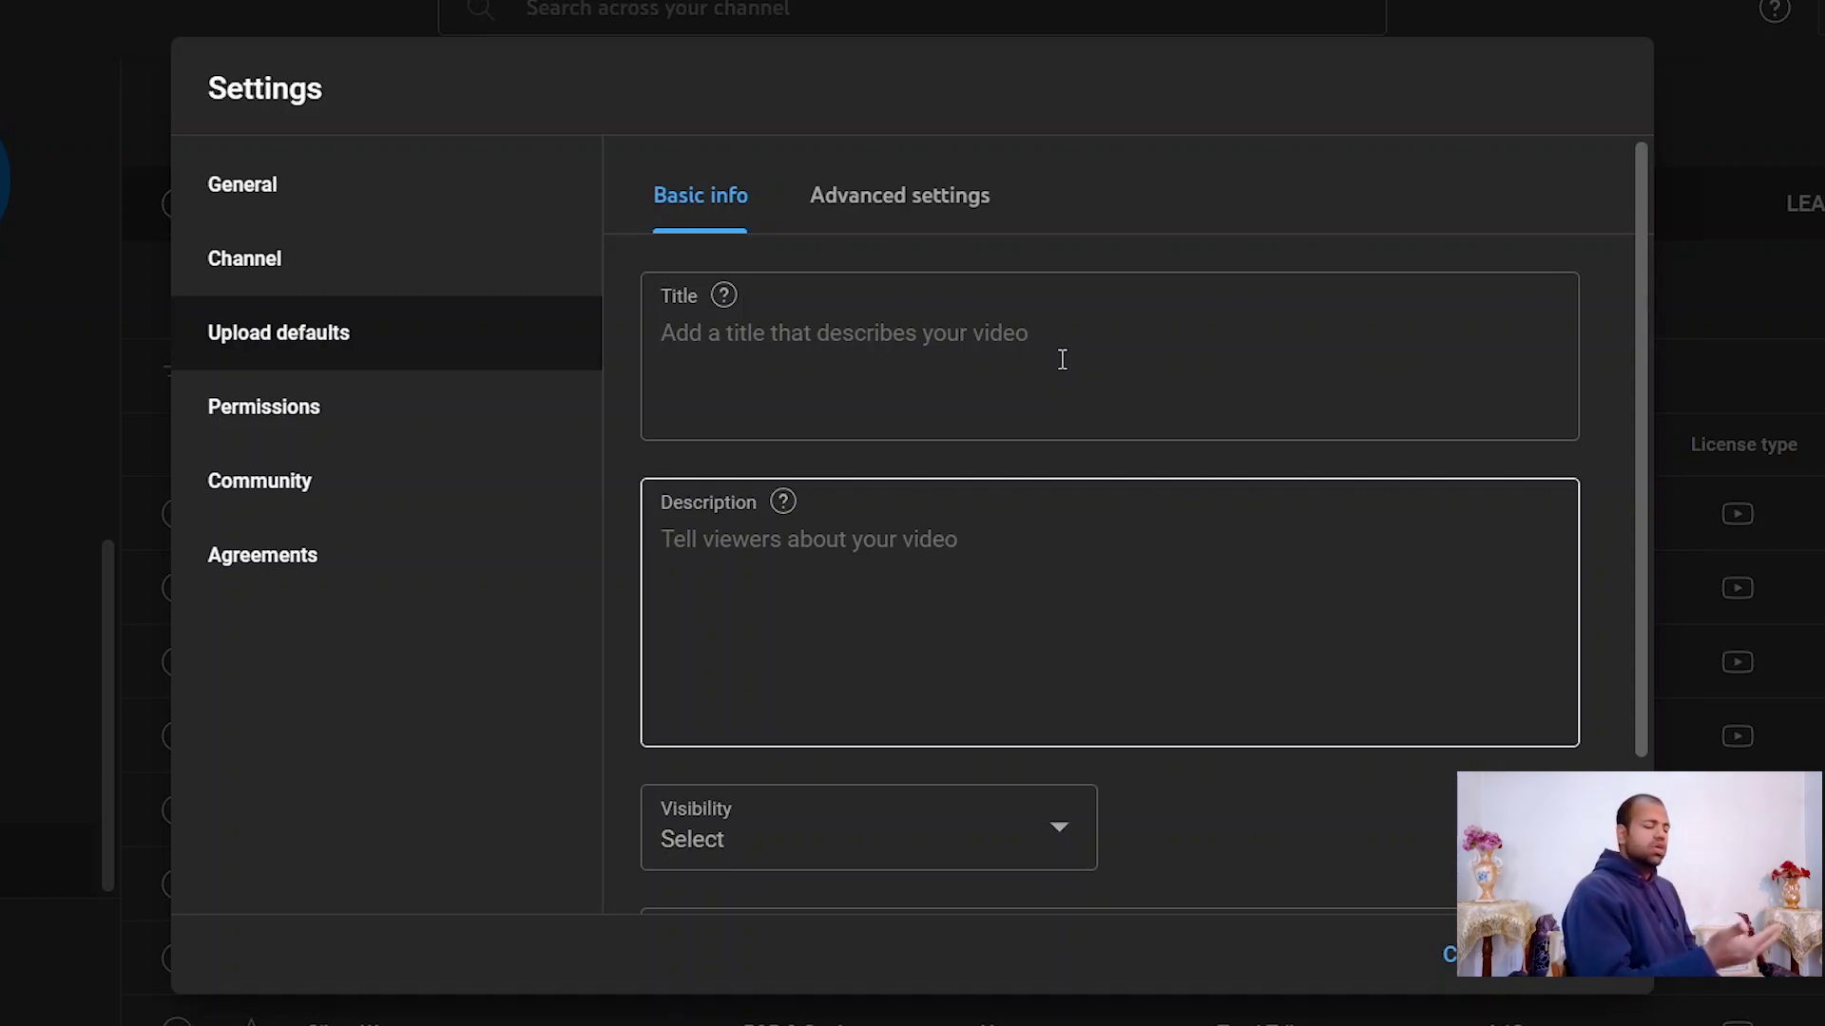
{"action": "left_click", "coordinate": [814, 569]}
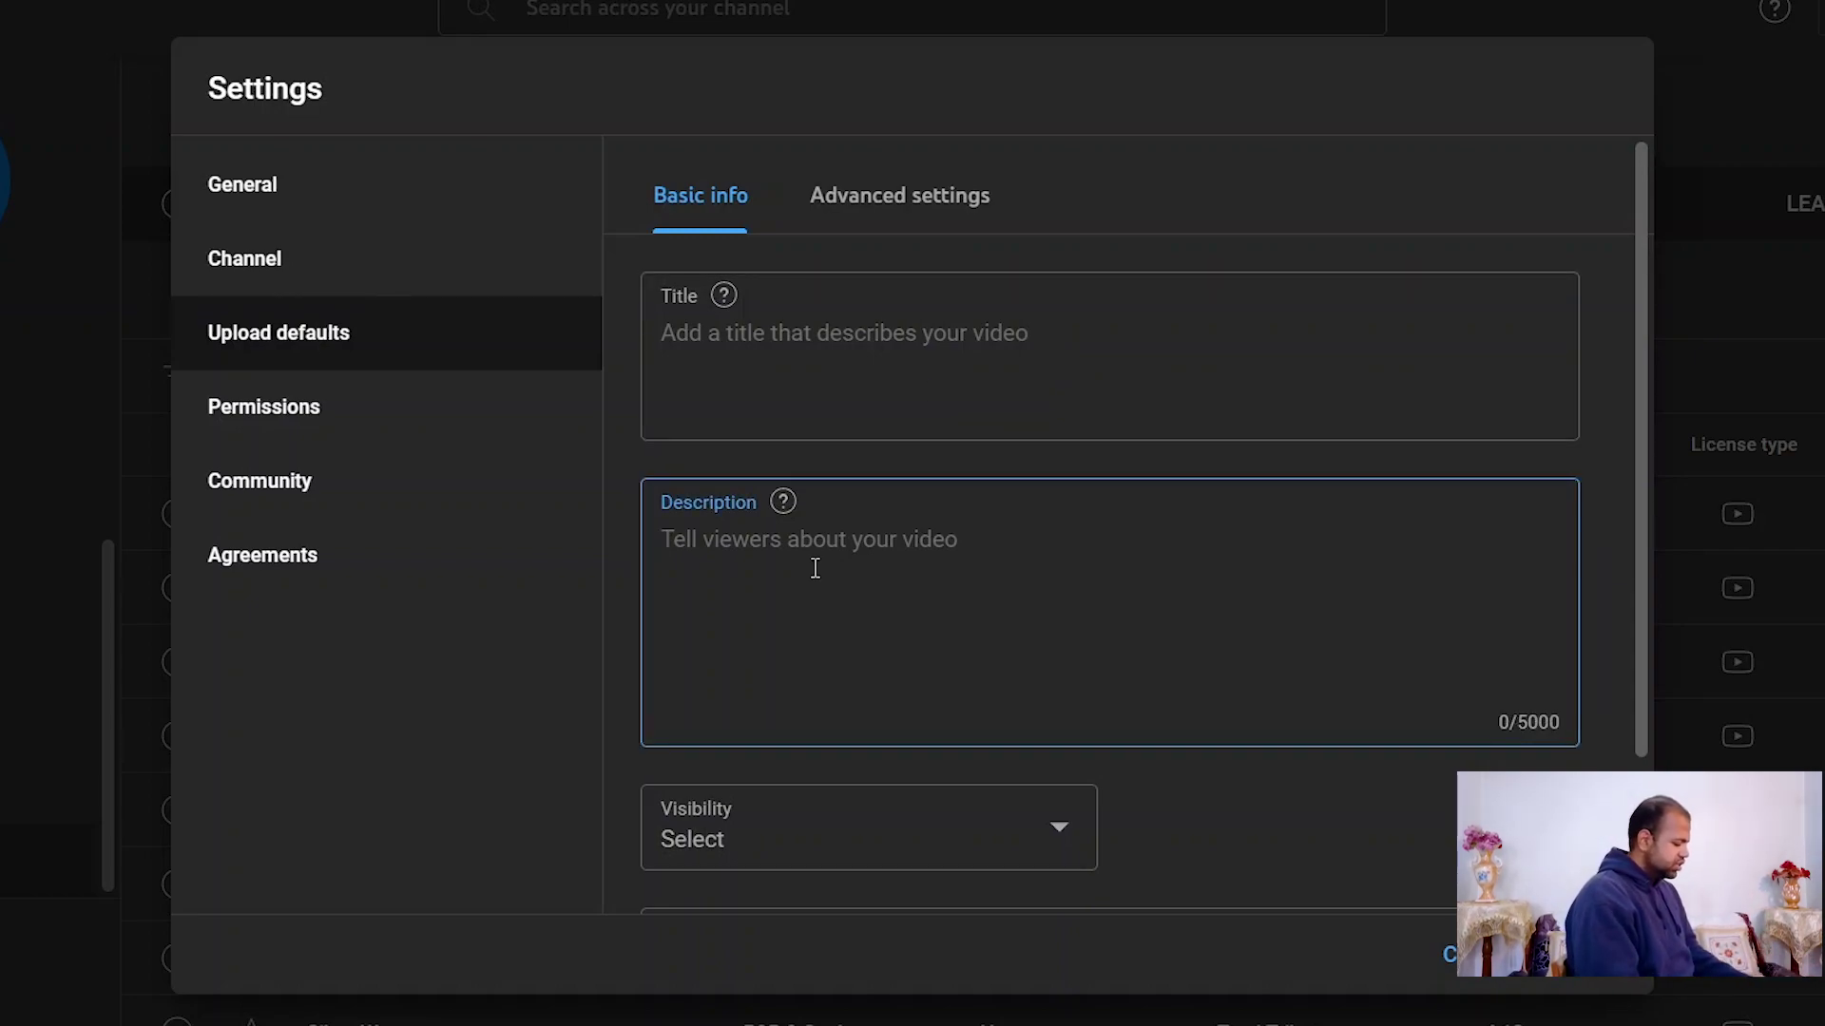
{"action": "type", "text": "https://www.behance.net/fakb"}
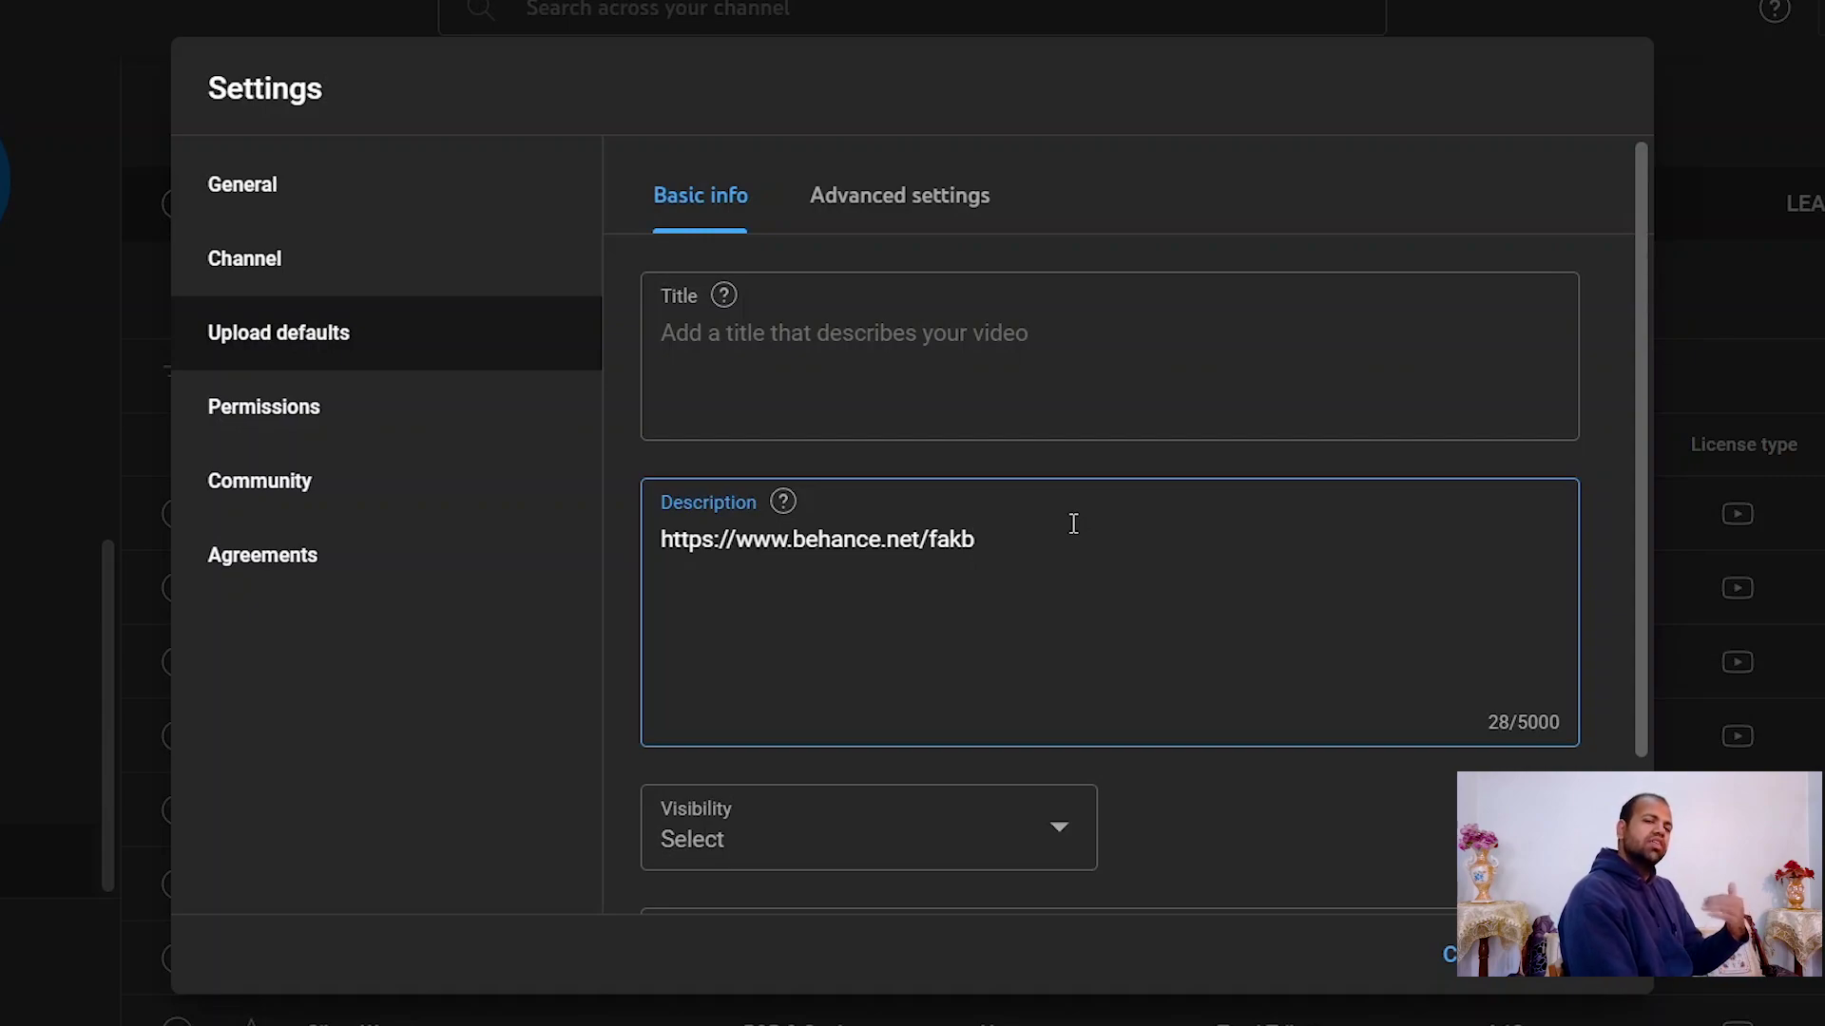
{"action": "left_click", "coordinate": [1603, 384]}
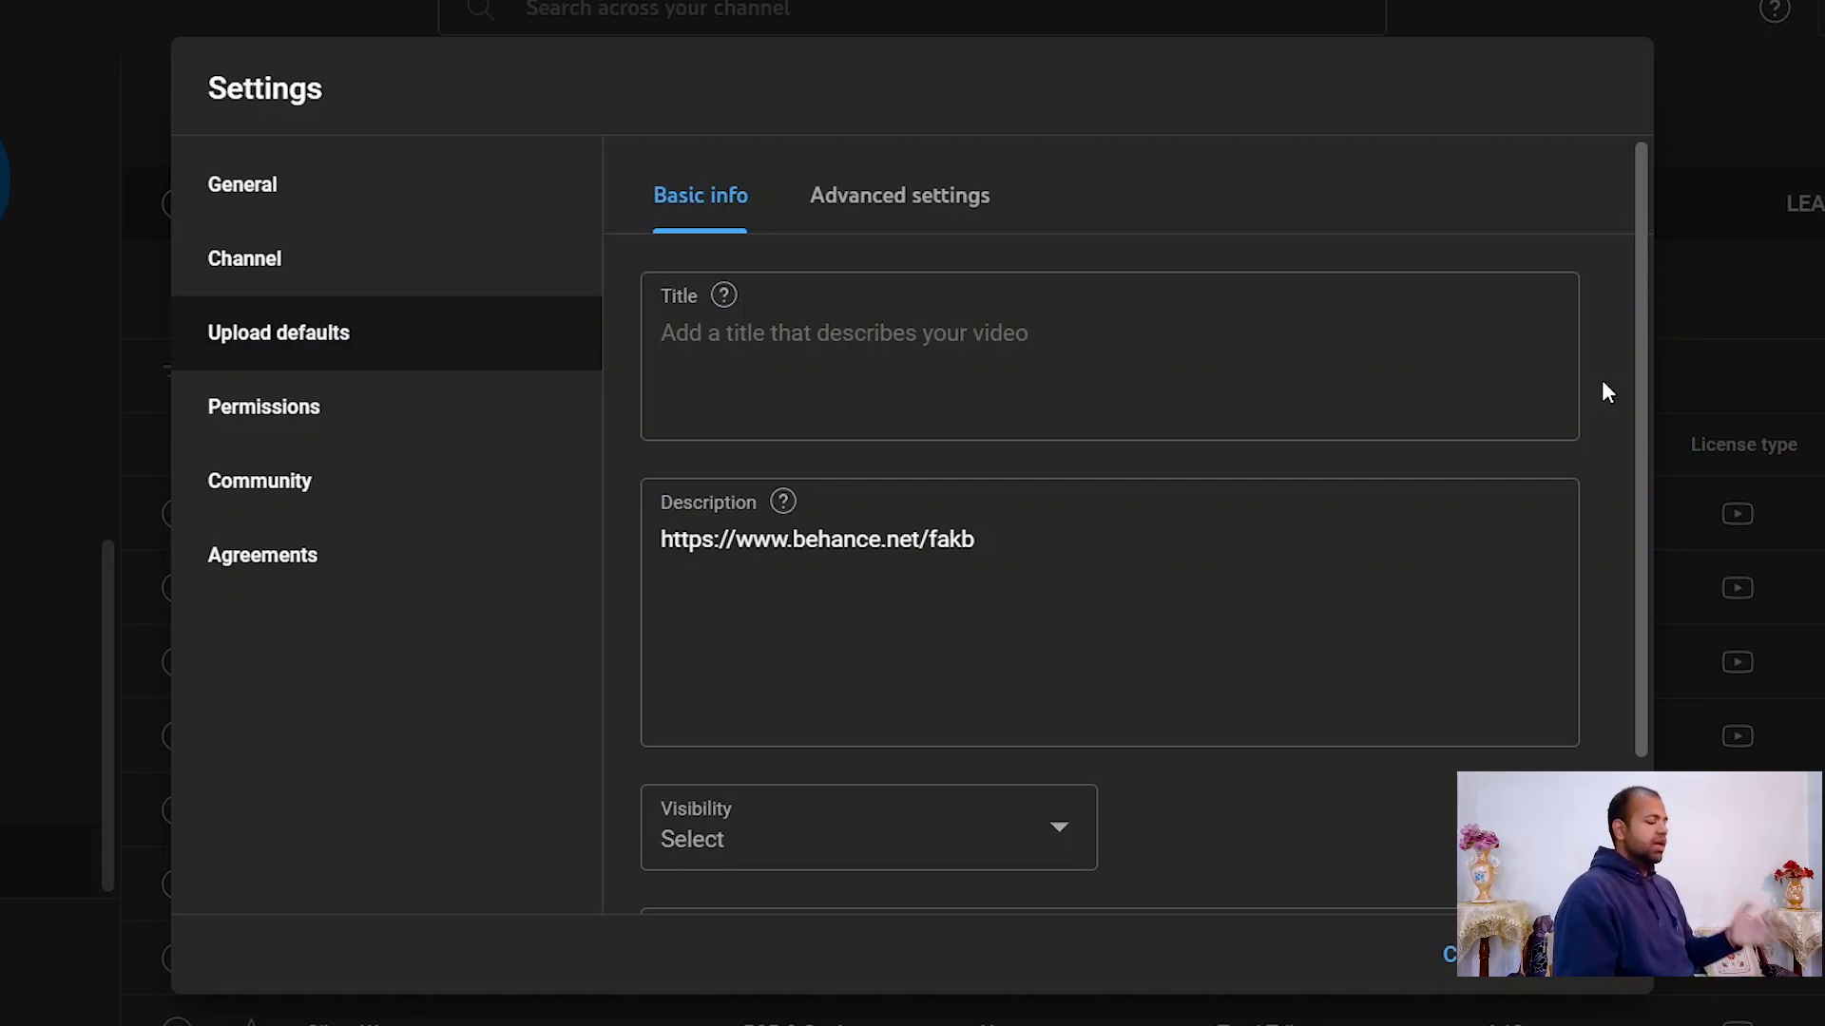
Enter the channel owner's name as the default title for uploads
{"action": "left_click", "coordinate": [1251, 357]}
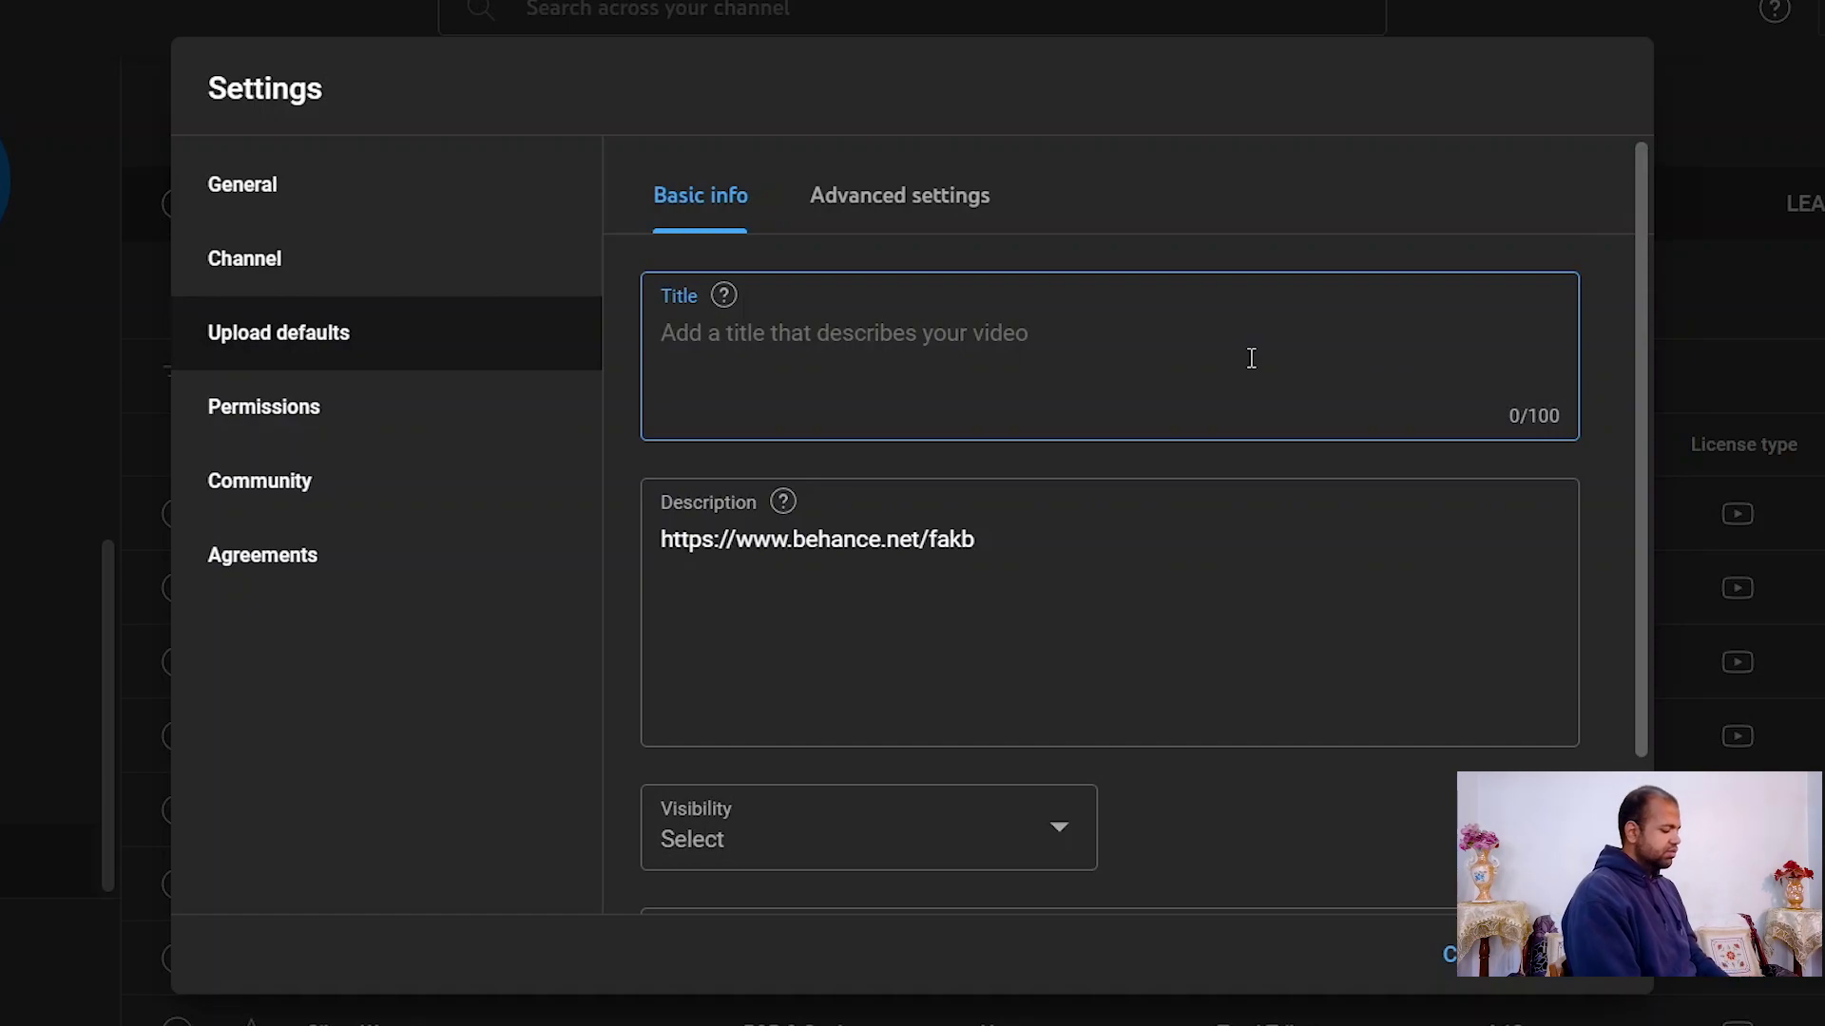
{"action": "type", "text": "fam ayoub"}
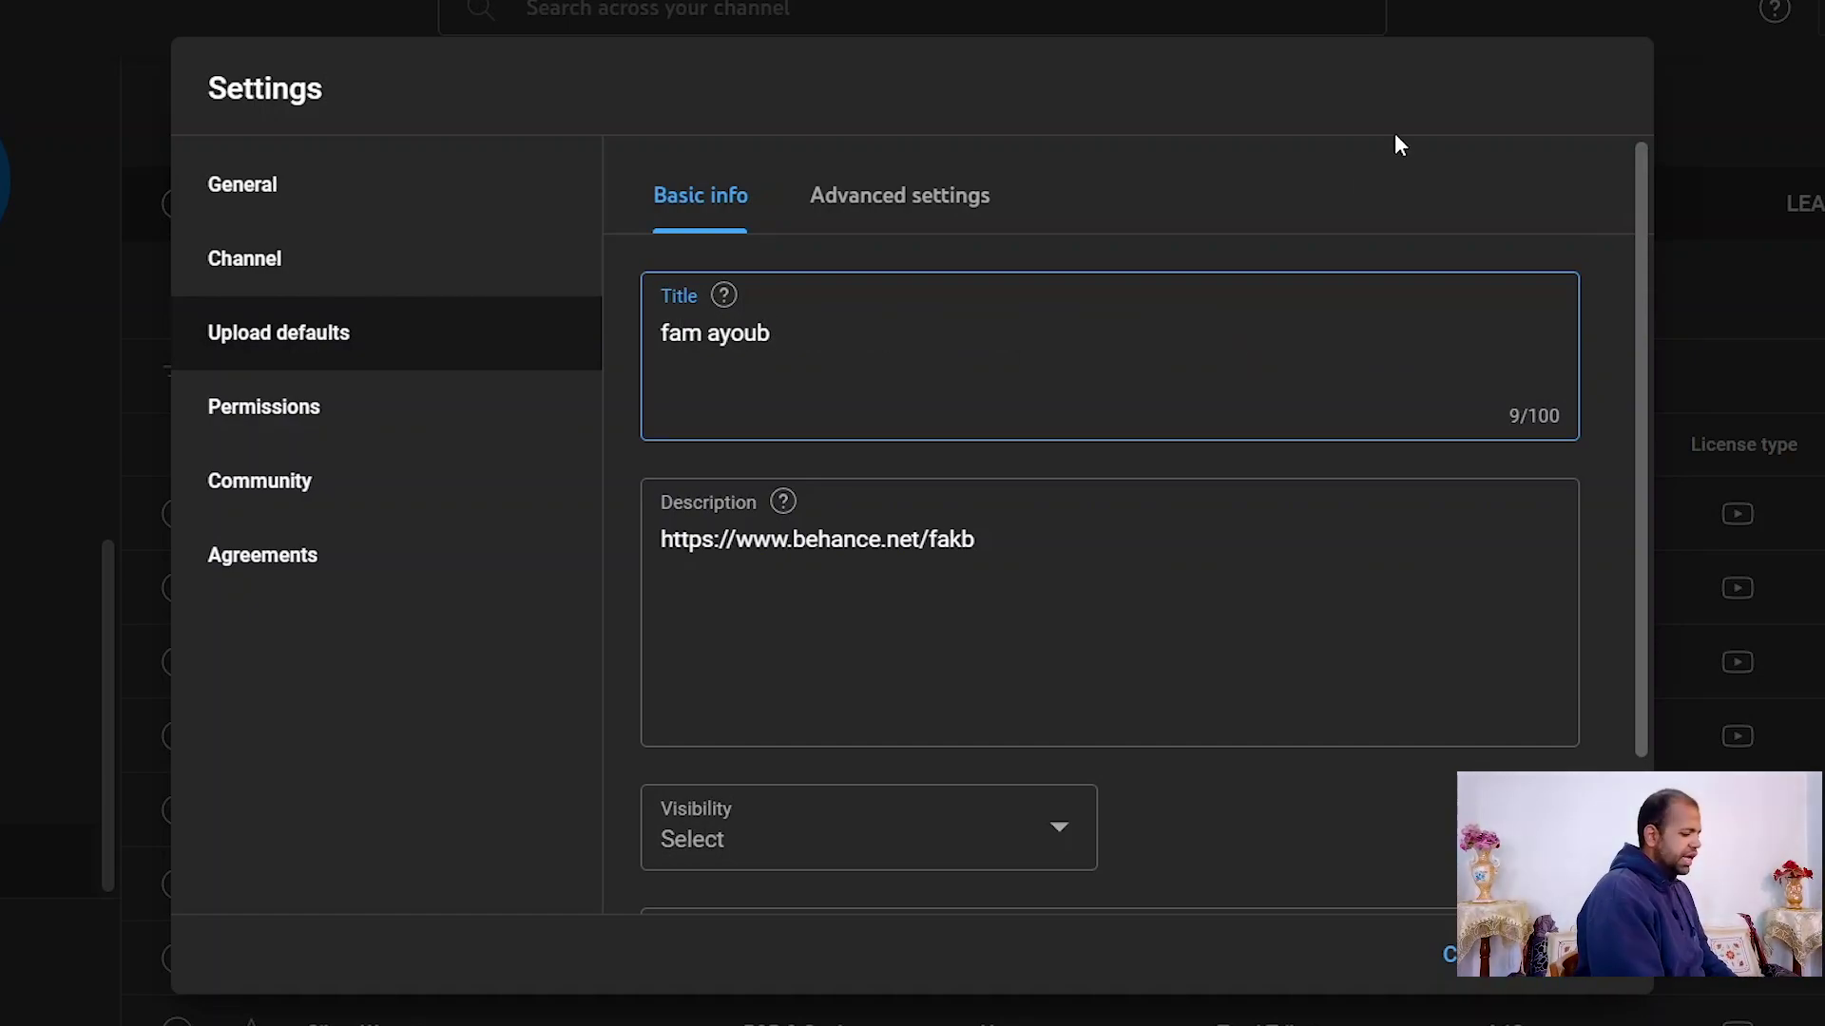
{"action": "left_click", "coordinate": [1396, 136]}
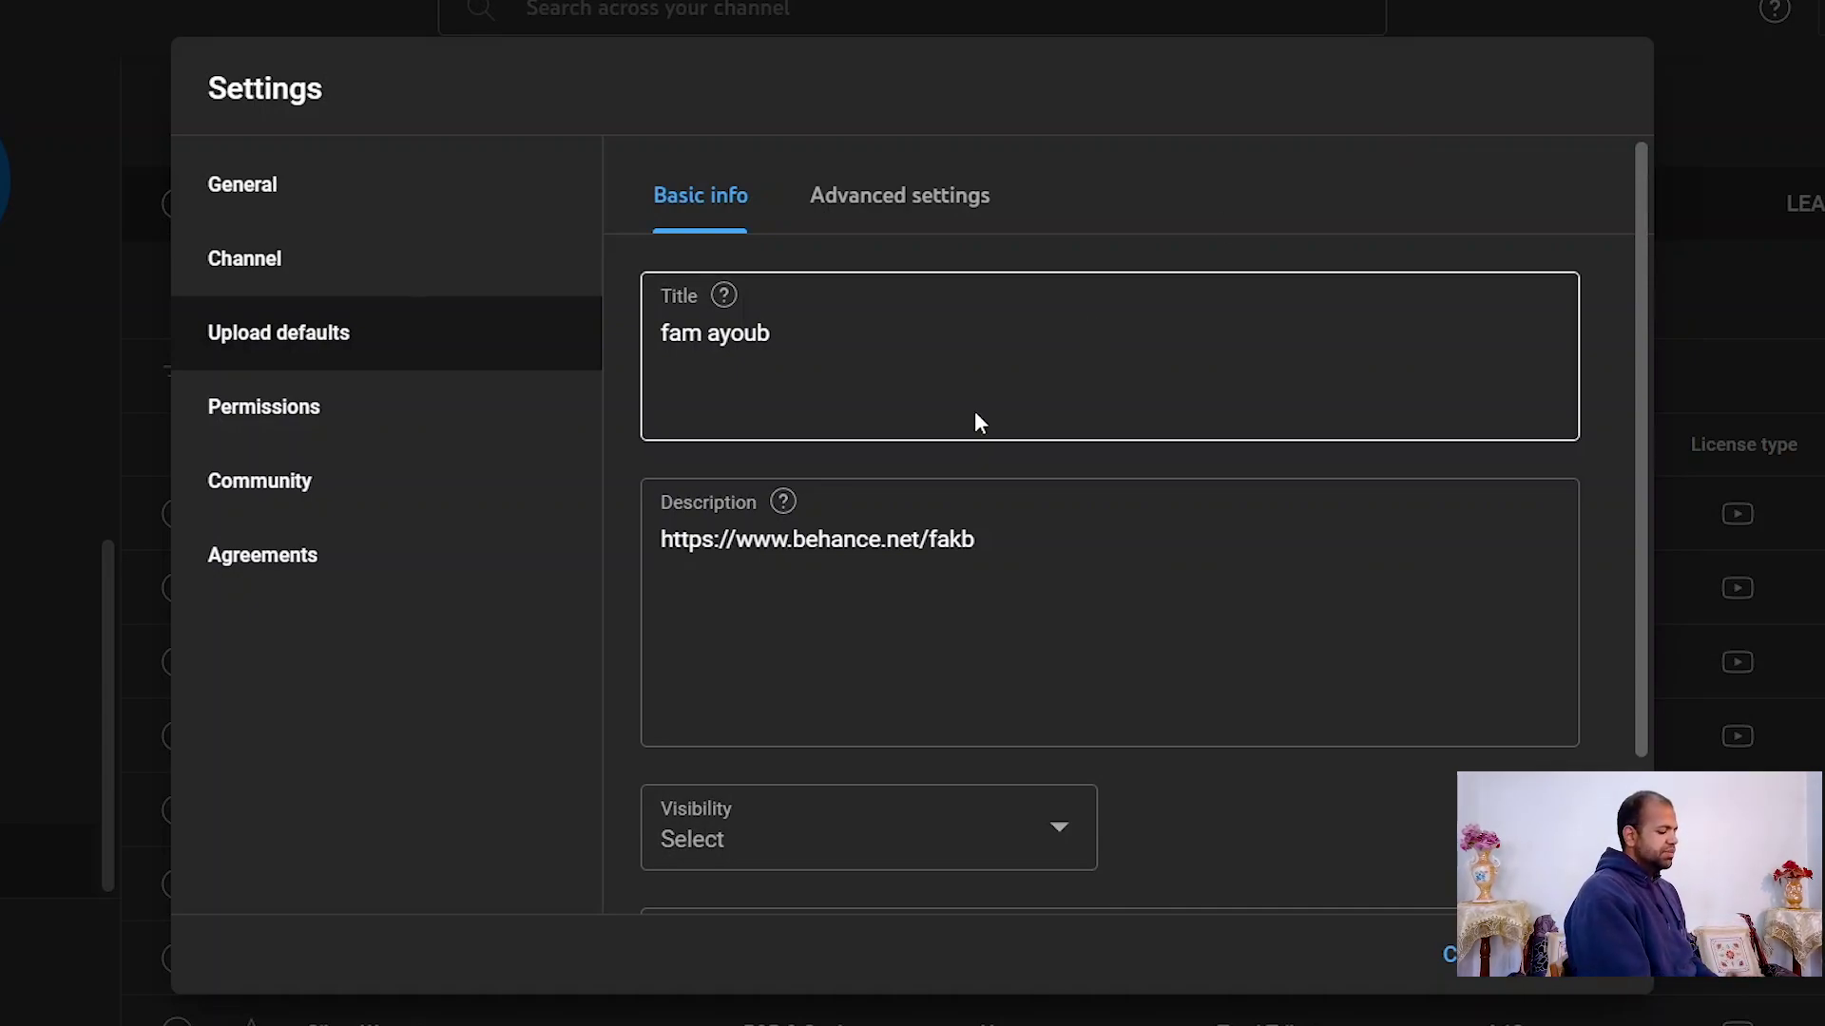
Set the default visibility for uploads to Public
{"action": "left_click", "coordinate": [1070, 537]}
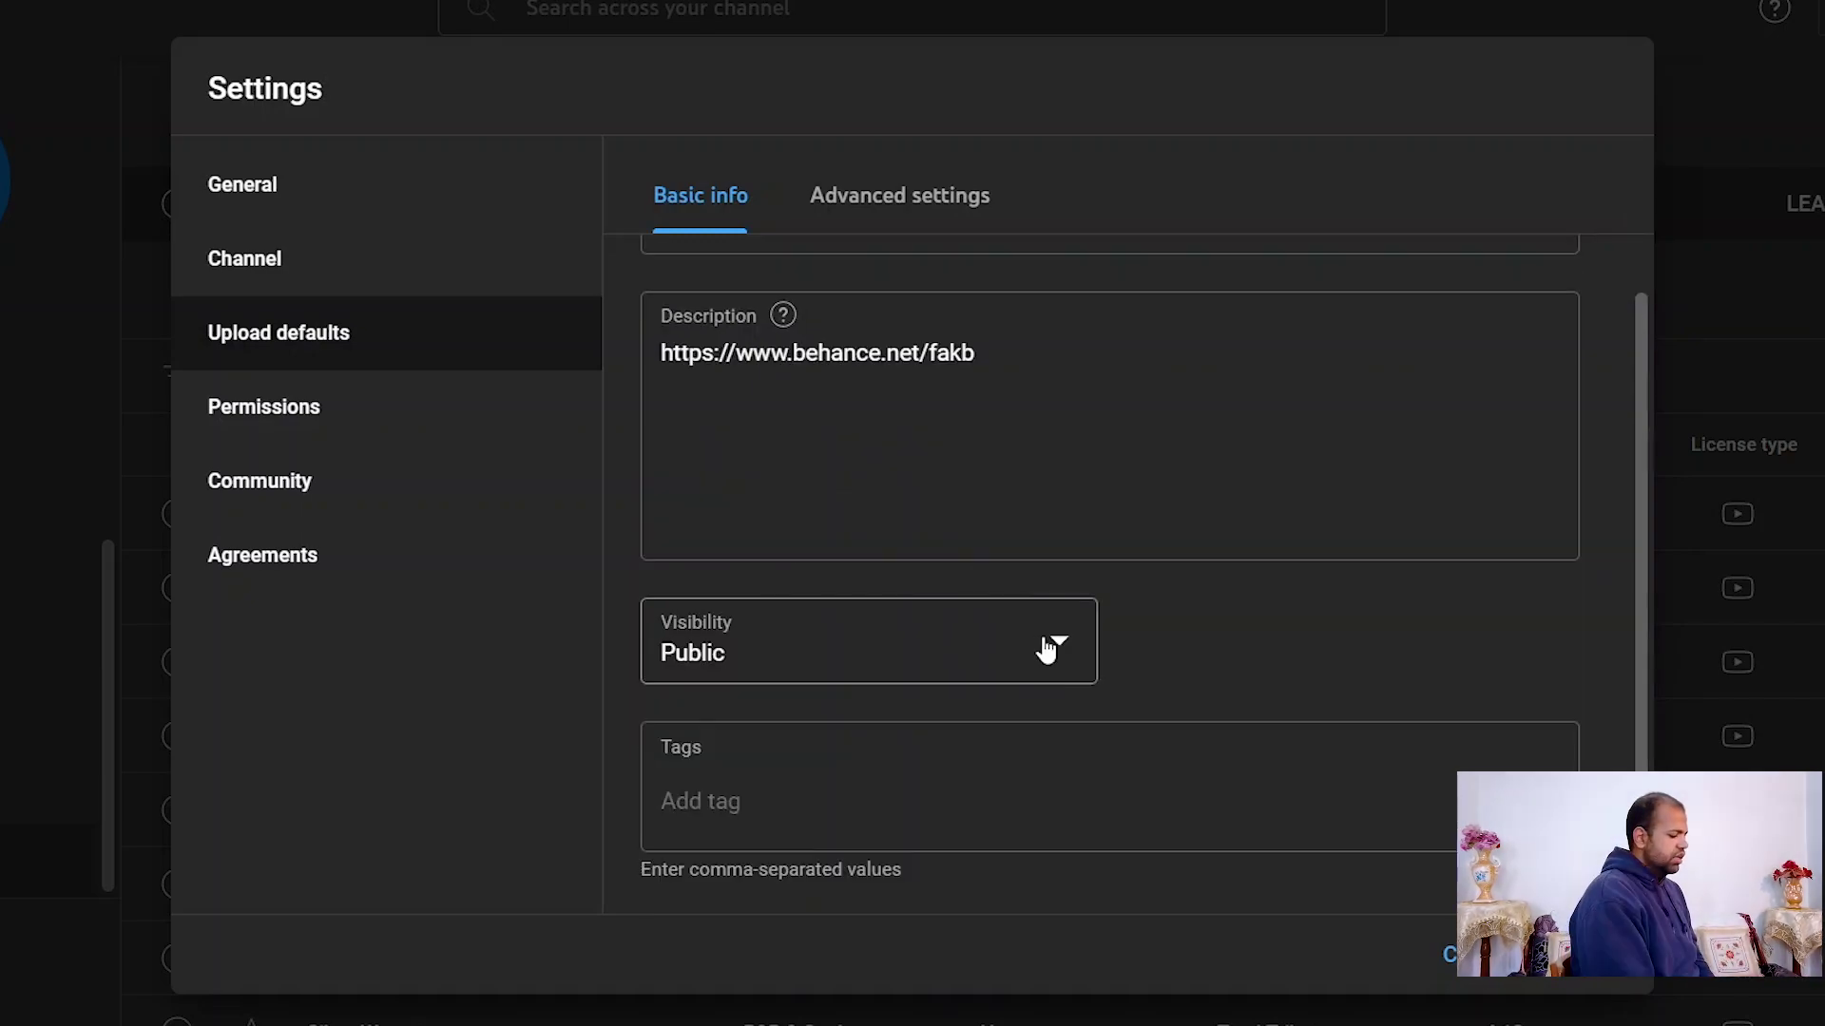
{"action": "left_click", "coordinate": [1046, 650]}
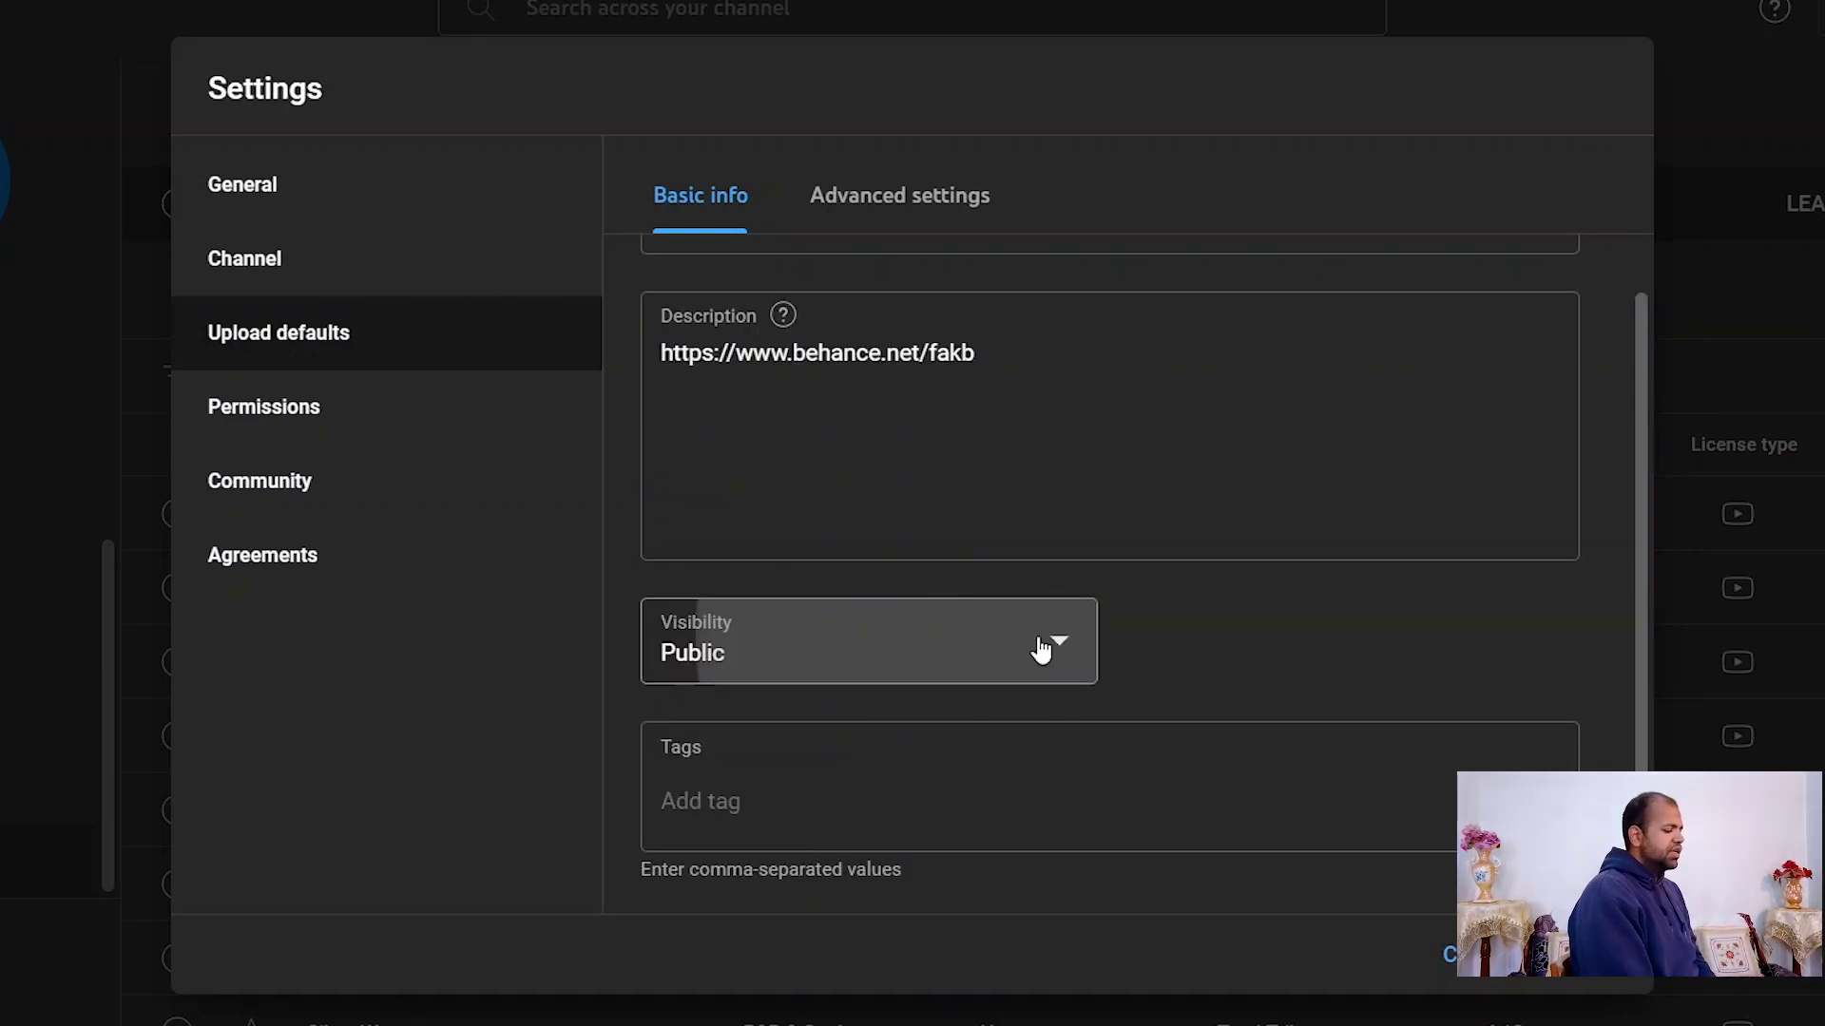
{"action": "left_click", "coordinate": [1181, 637]}
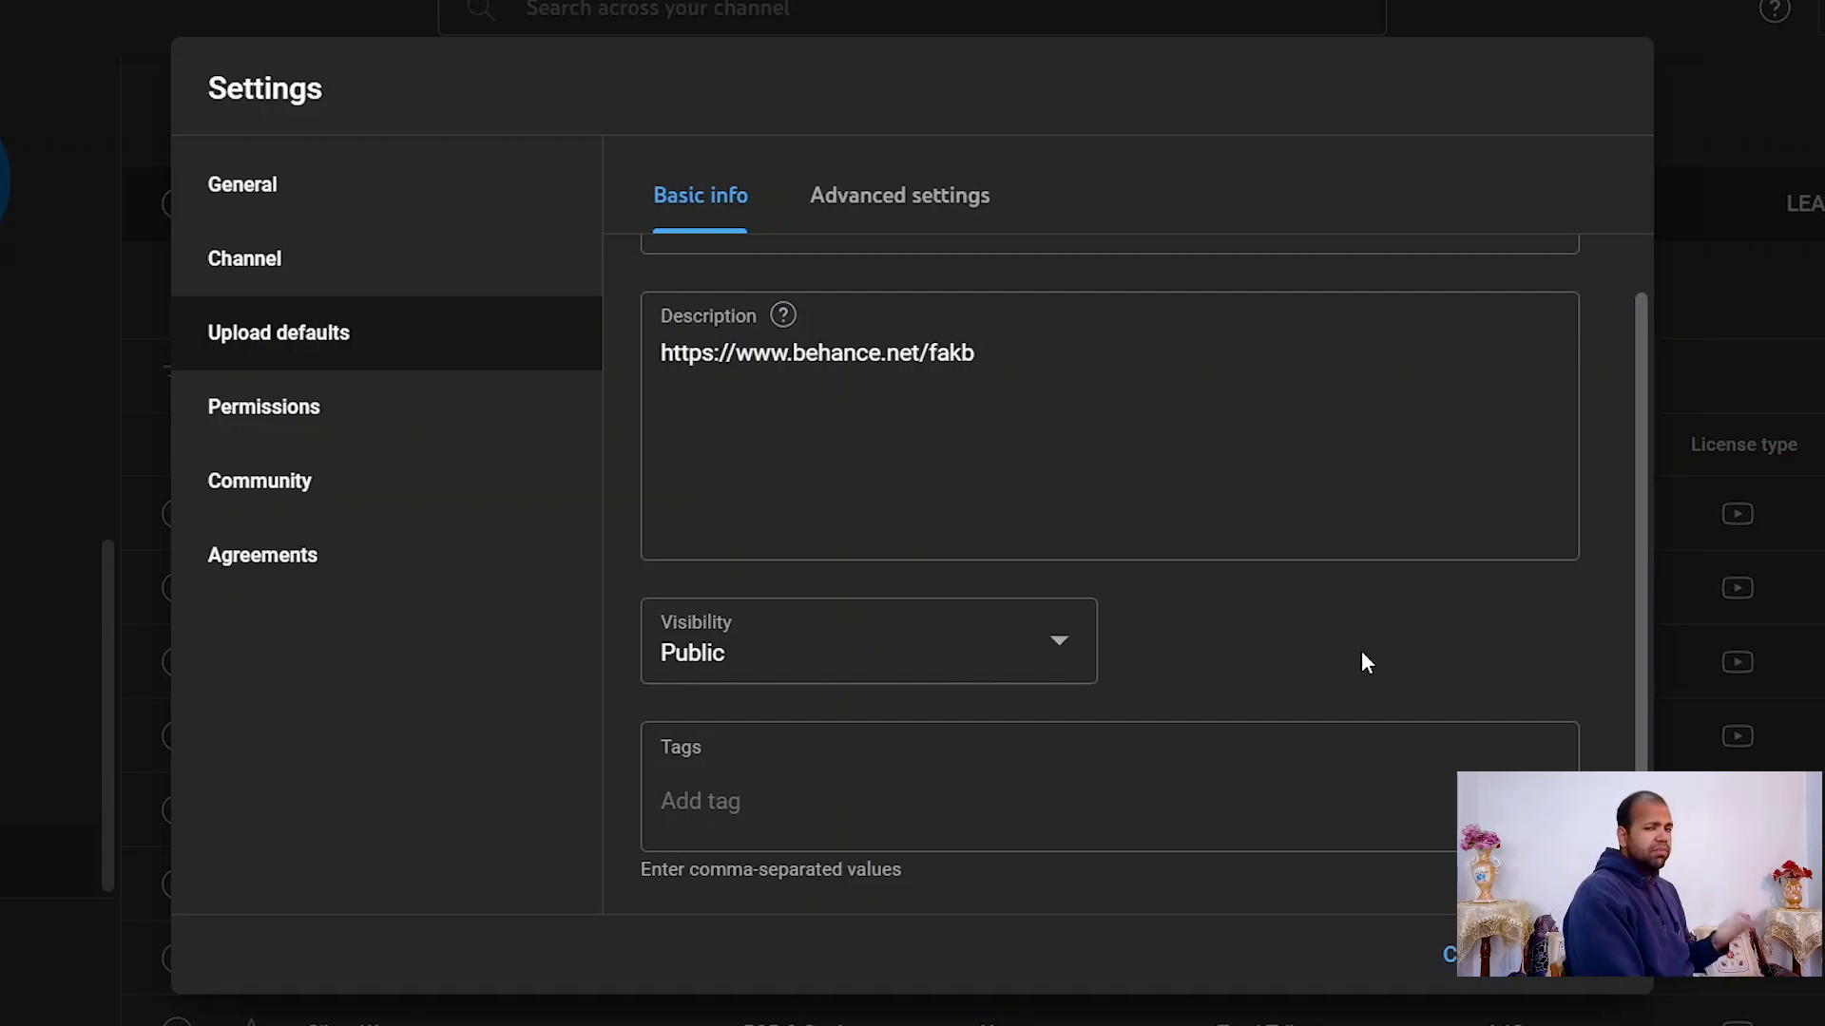
Add the tag "fakb" and the channel owner's name as default upload tags
{"action": "left_click", "coordinate": [1112, 789]}
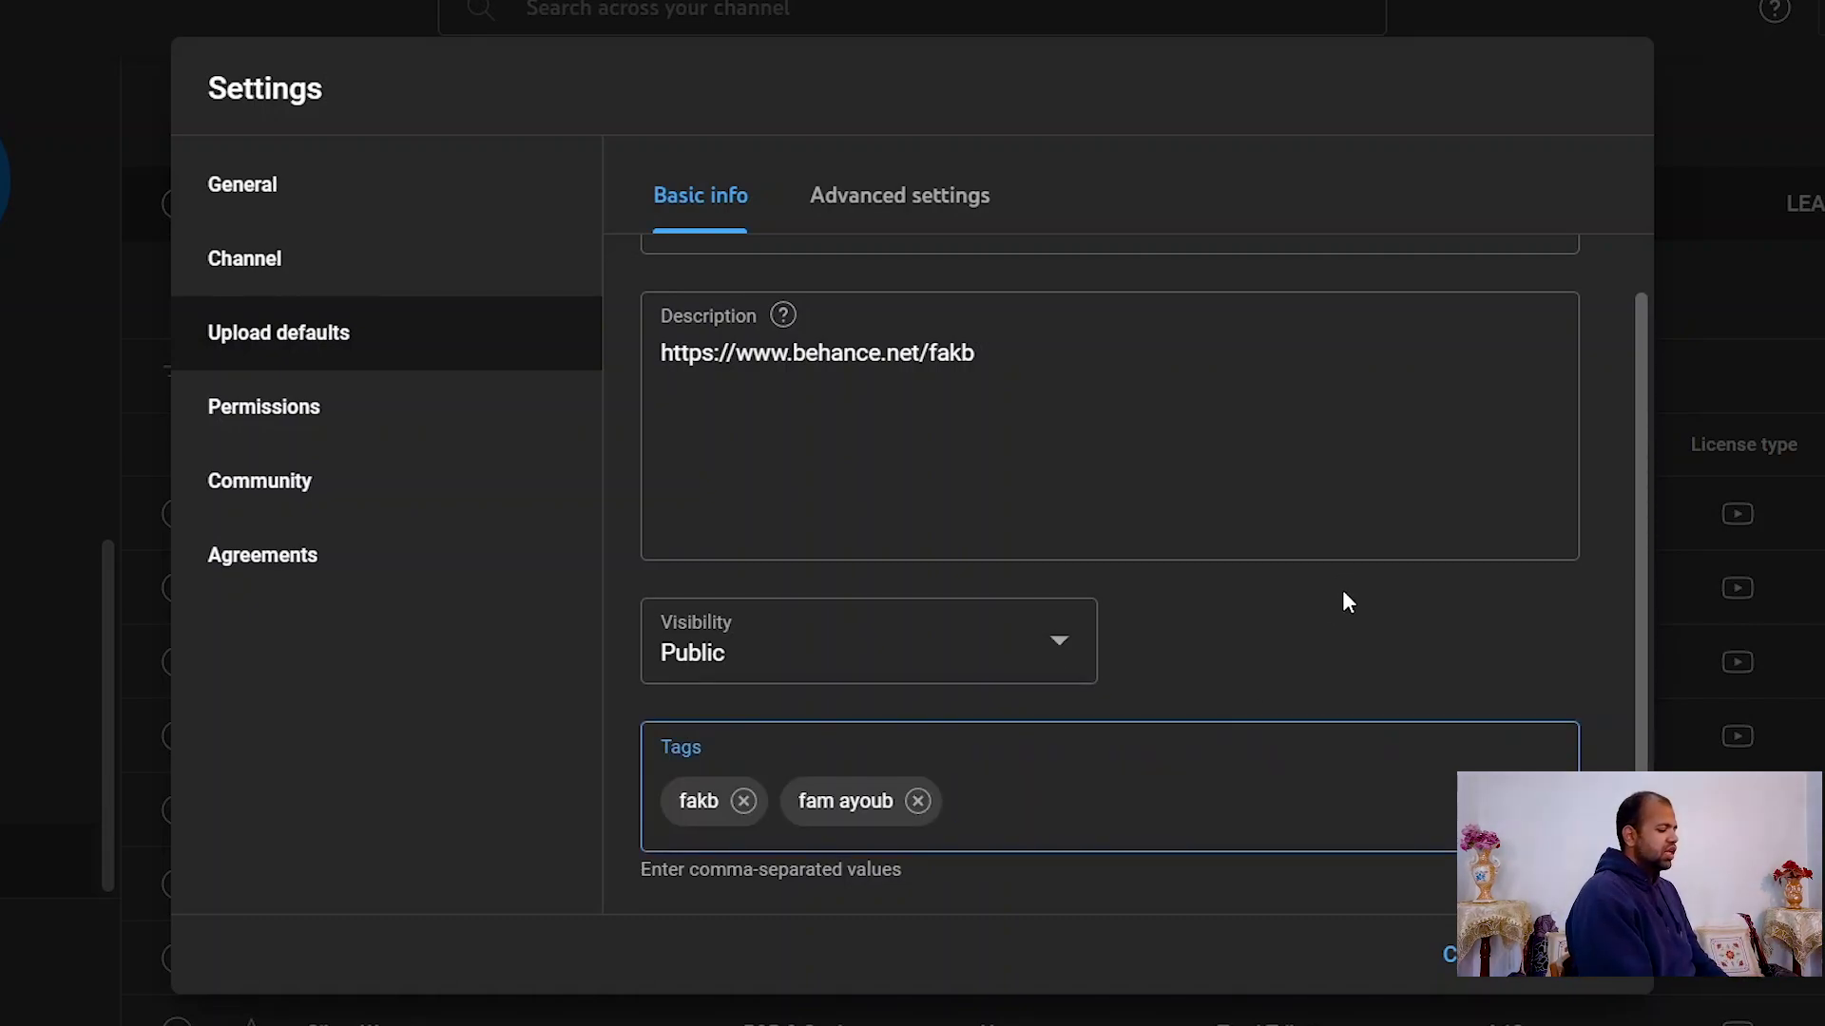
{"action": "left_click", "coordinate": [1347, 613]}
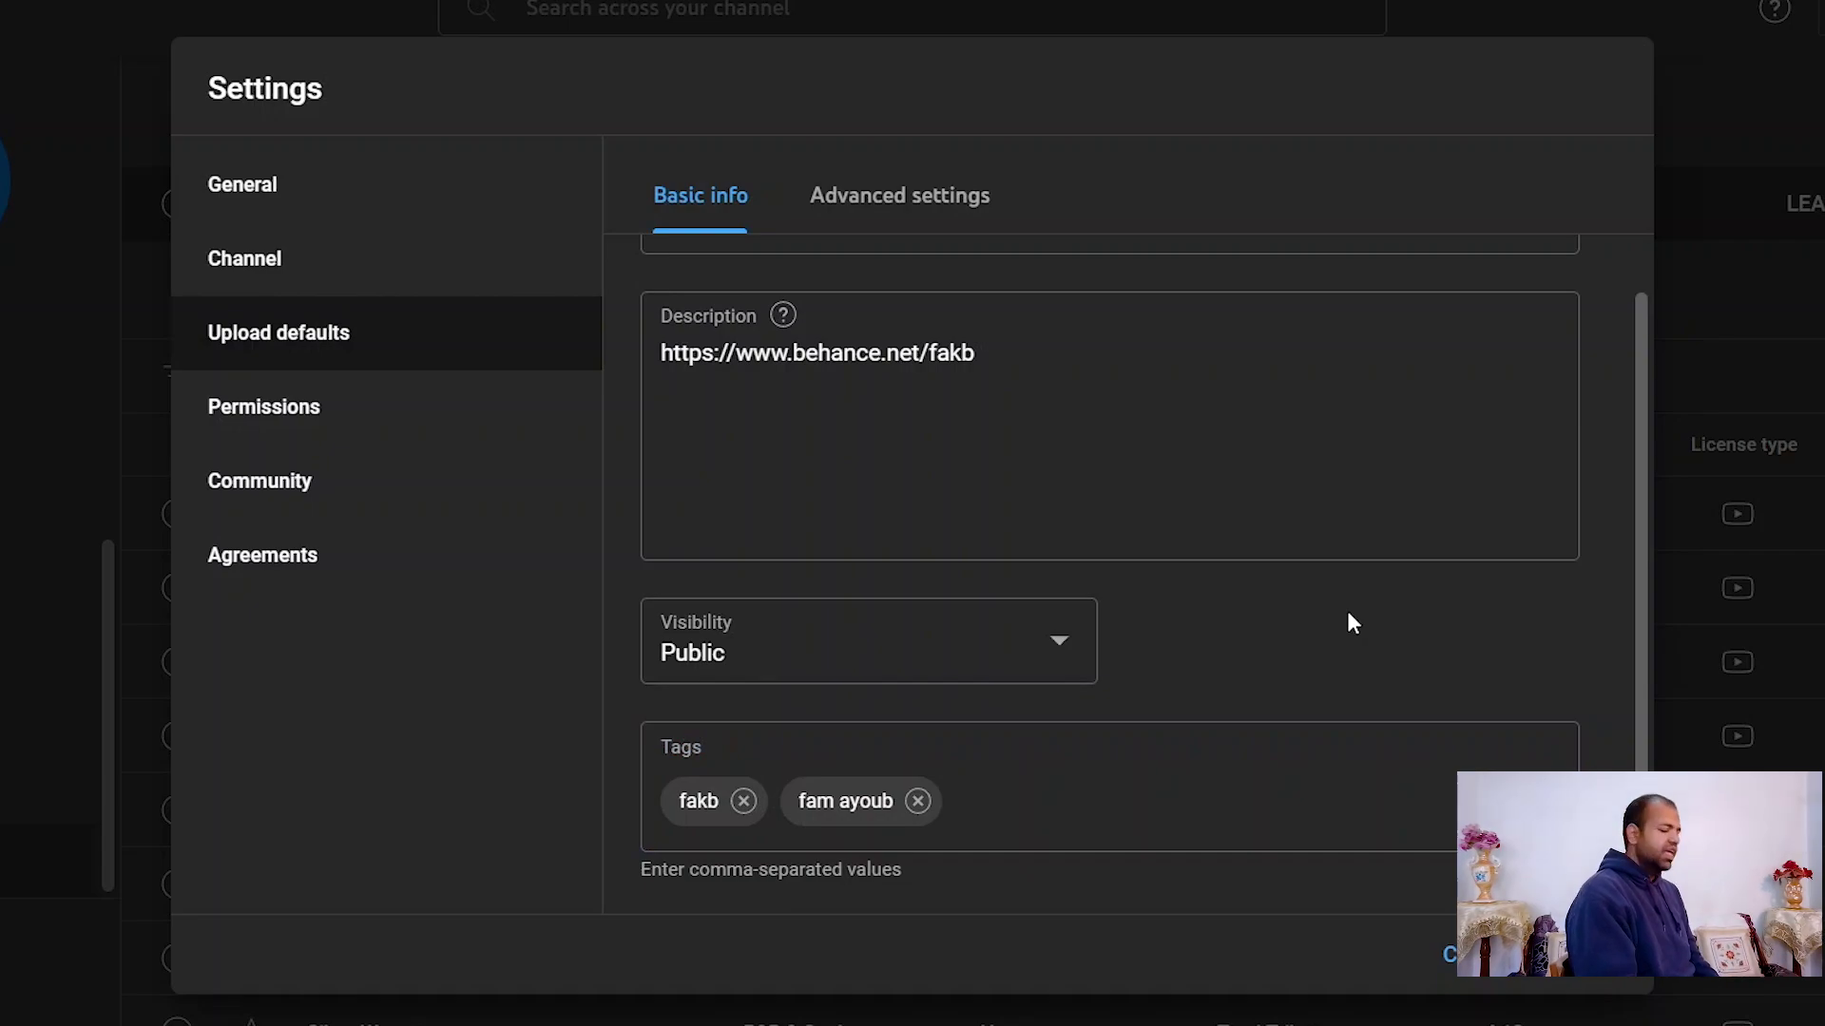
{"action": "scroll", "coordinate": [1348, 613], "scroll_direction": "up", "scroll_amount": 2}
{"action": "scroll", "coordinate": [1348, 613], "scroll_direction": "down", "scroll_amount": 2}
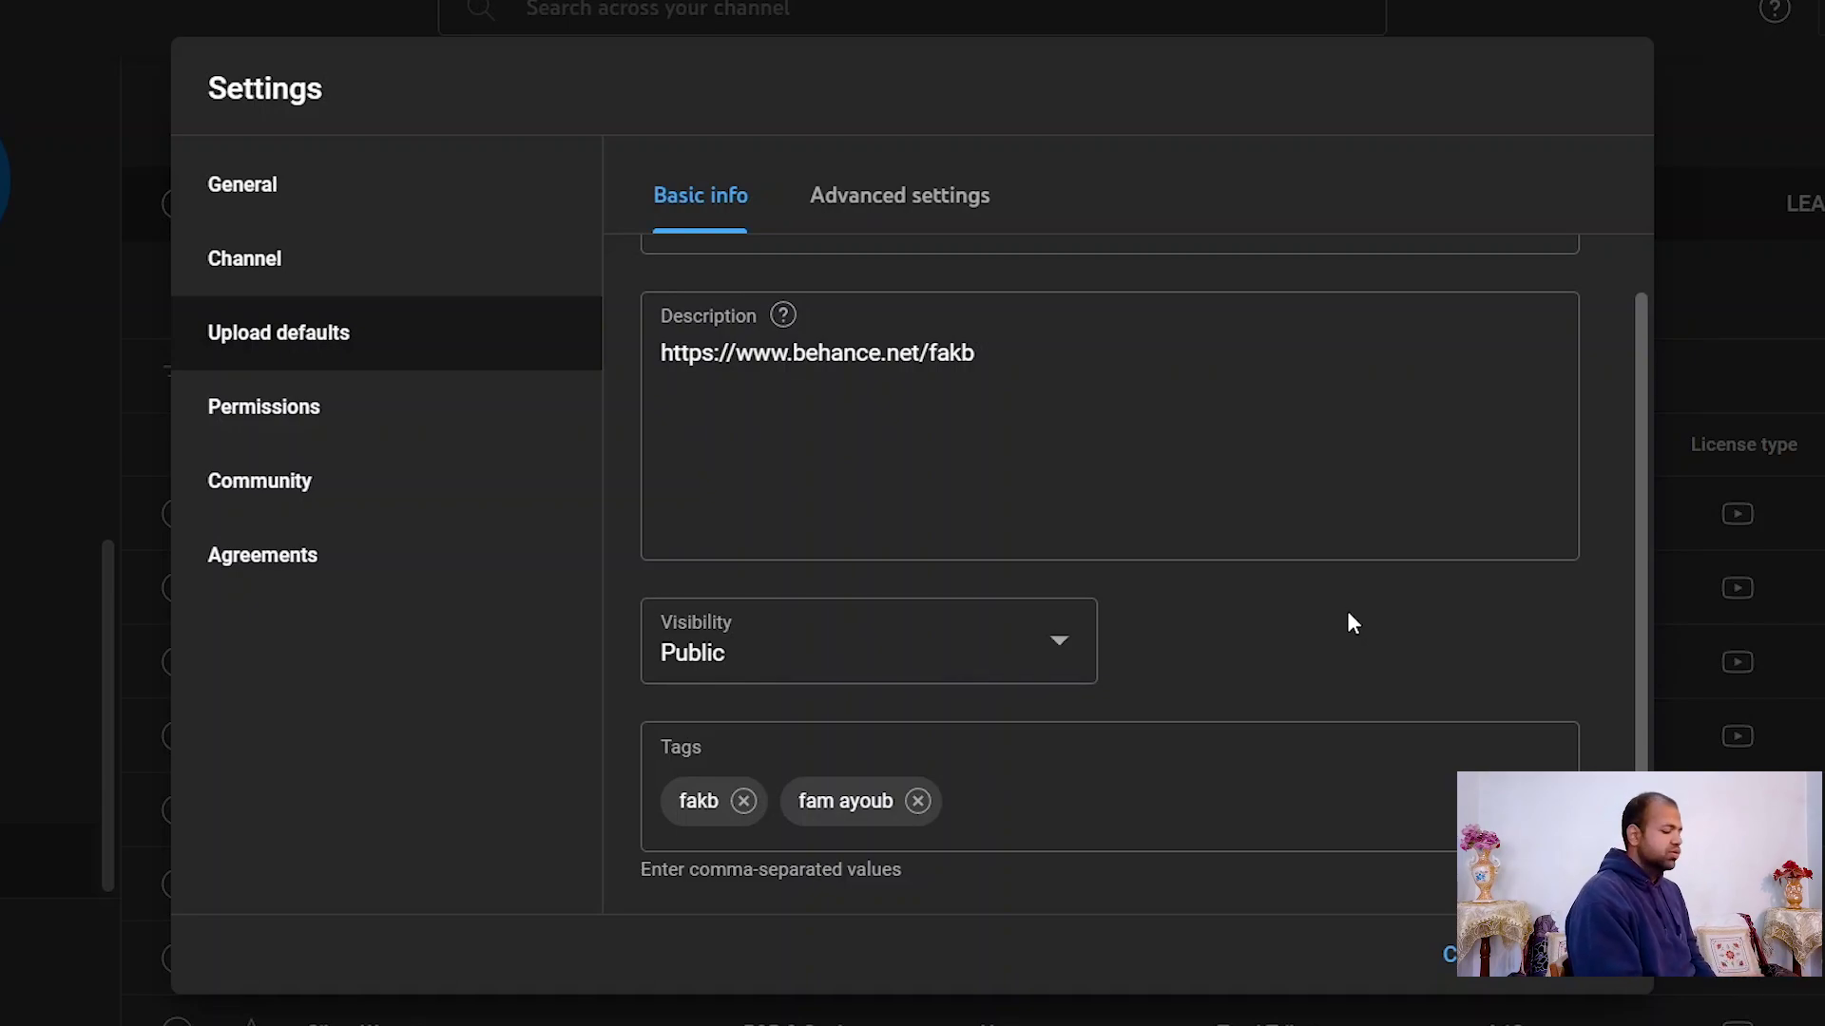
Check the license options in the advanced upload defaults and set the category to Education
{"action": "left_click", "coordinate": [865, 193]}
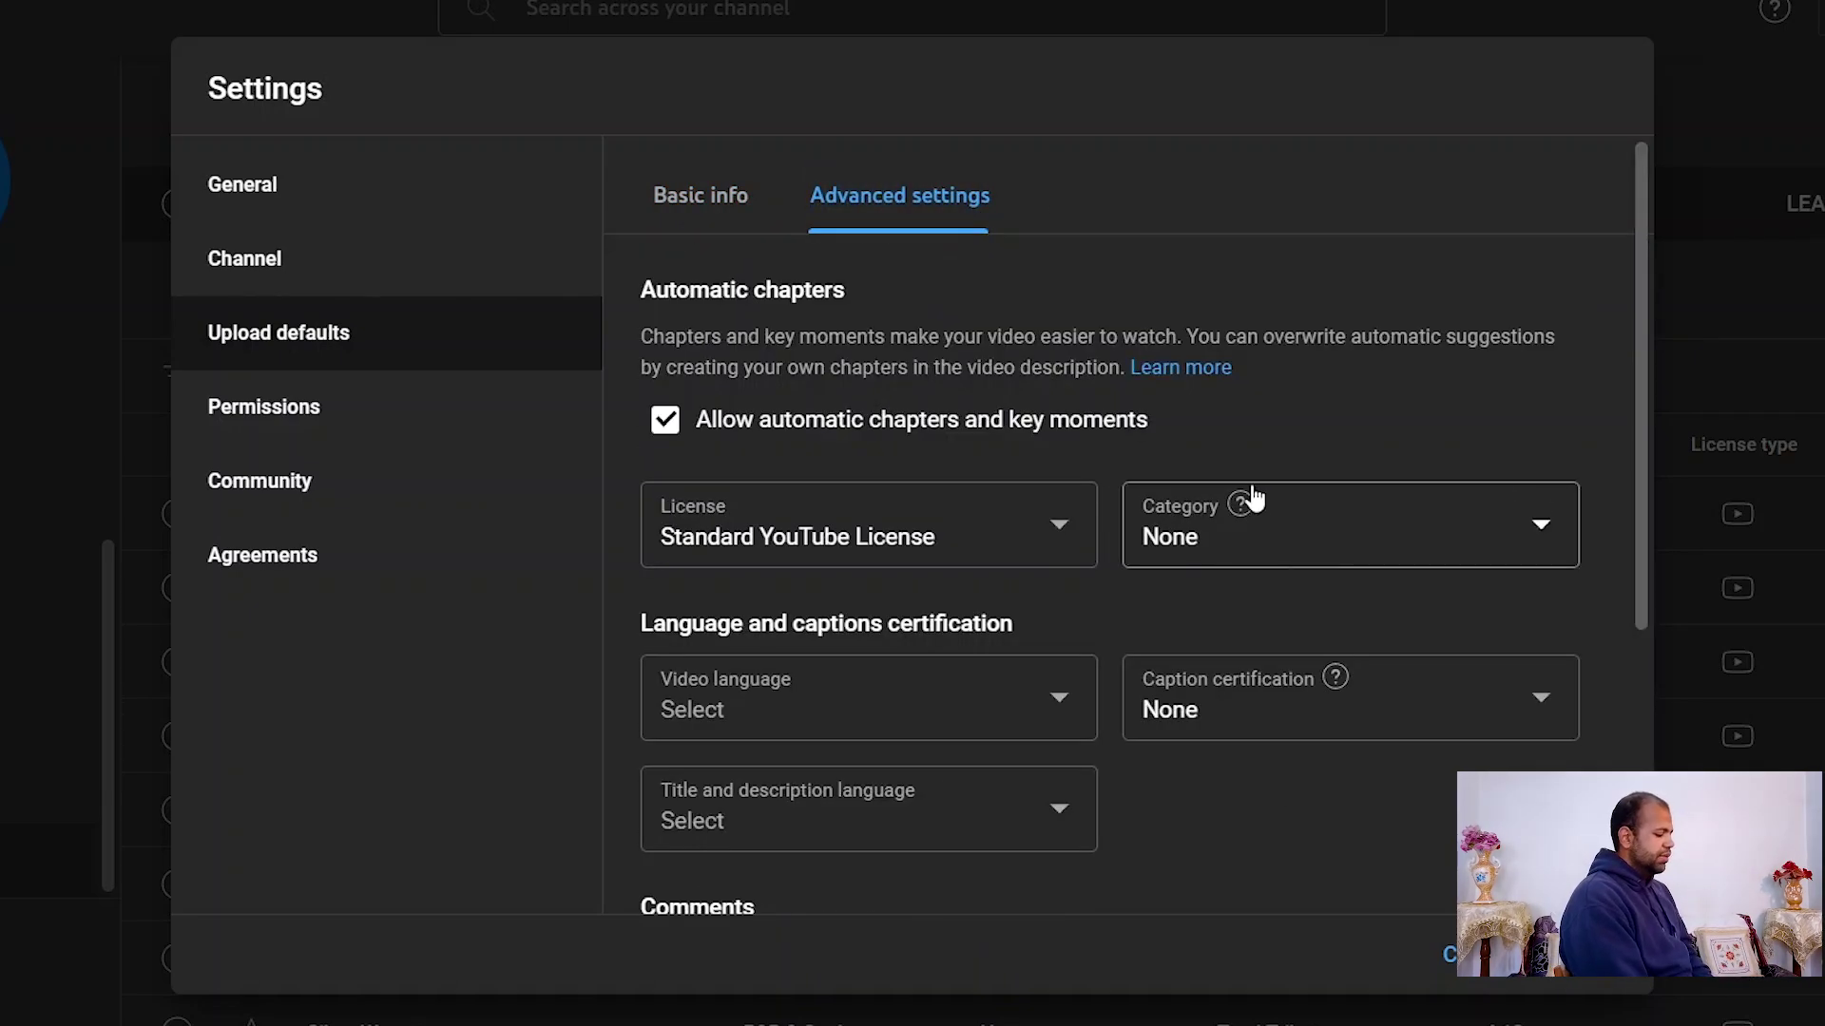
{"action": "left_click", "coordinate": [1023, 536]}
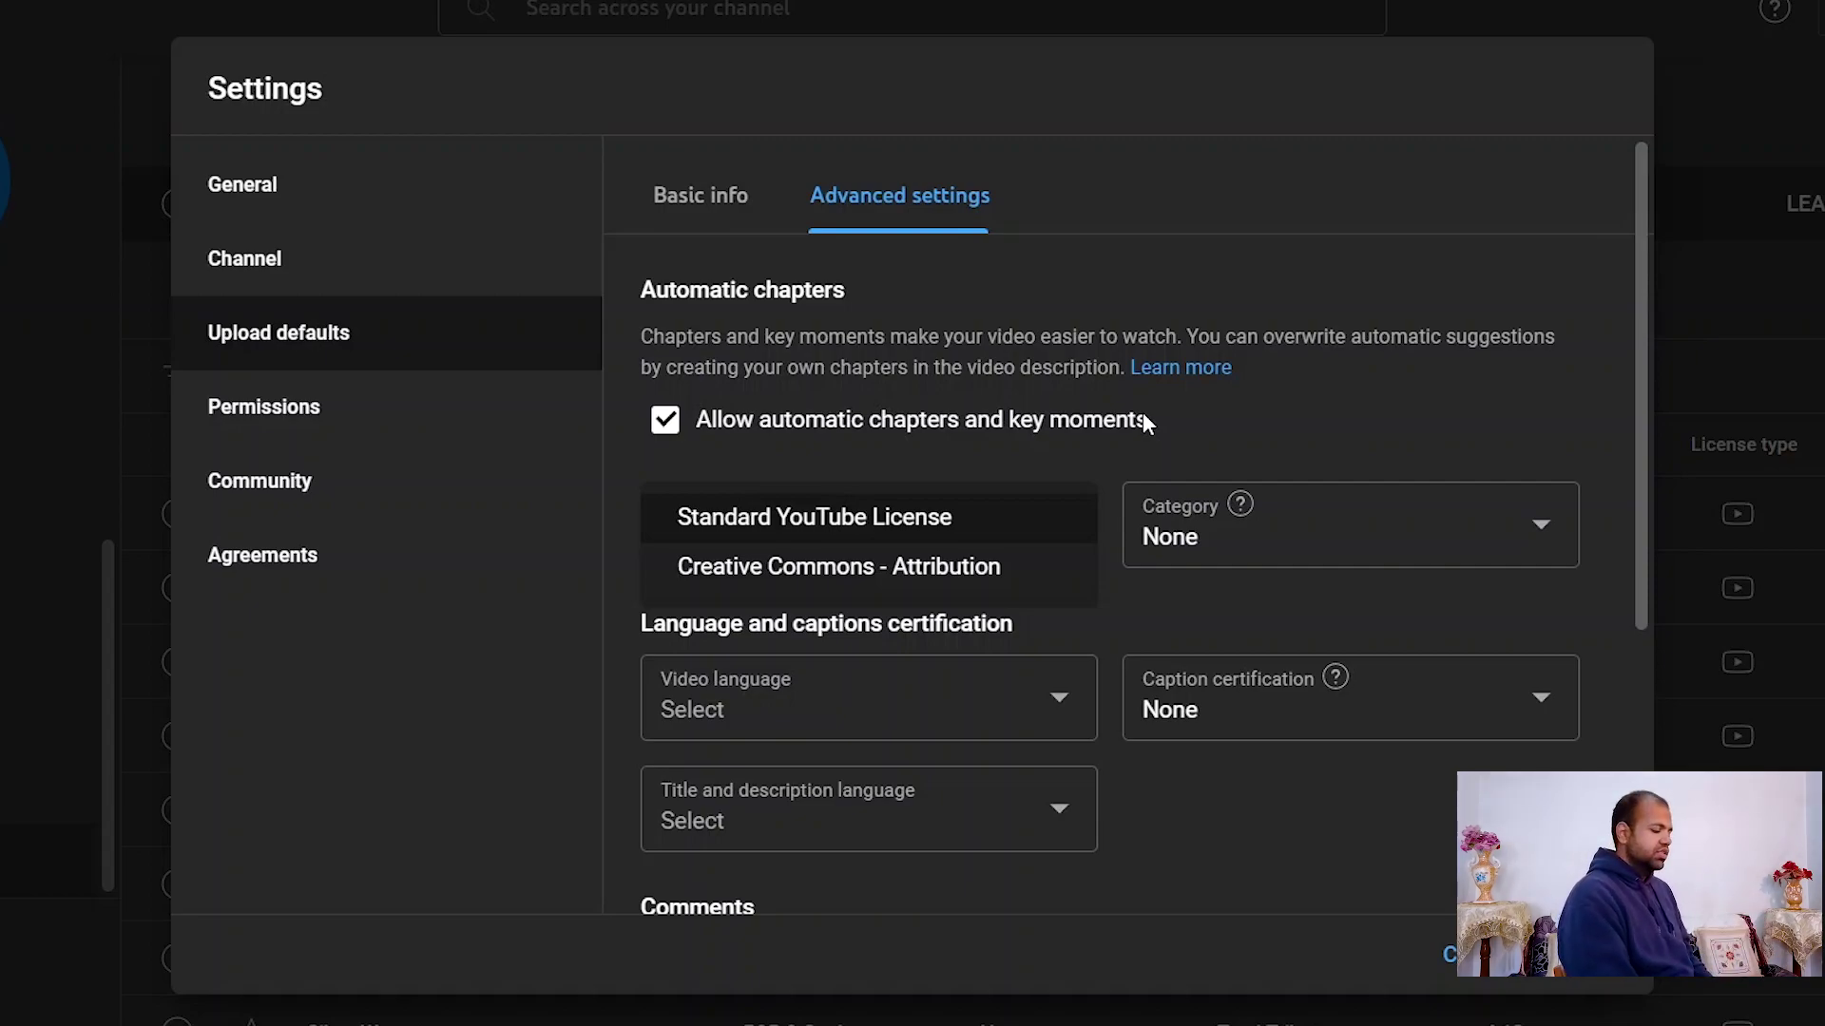
{"action": "left_click", "coordinate": [1419, 530]}
{"action": "left_click", "coordinate": [1419, 529]}
{"action": "left_click", "coordinate": [1392, 534]}
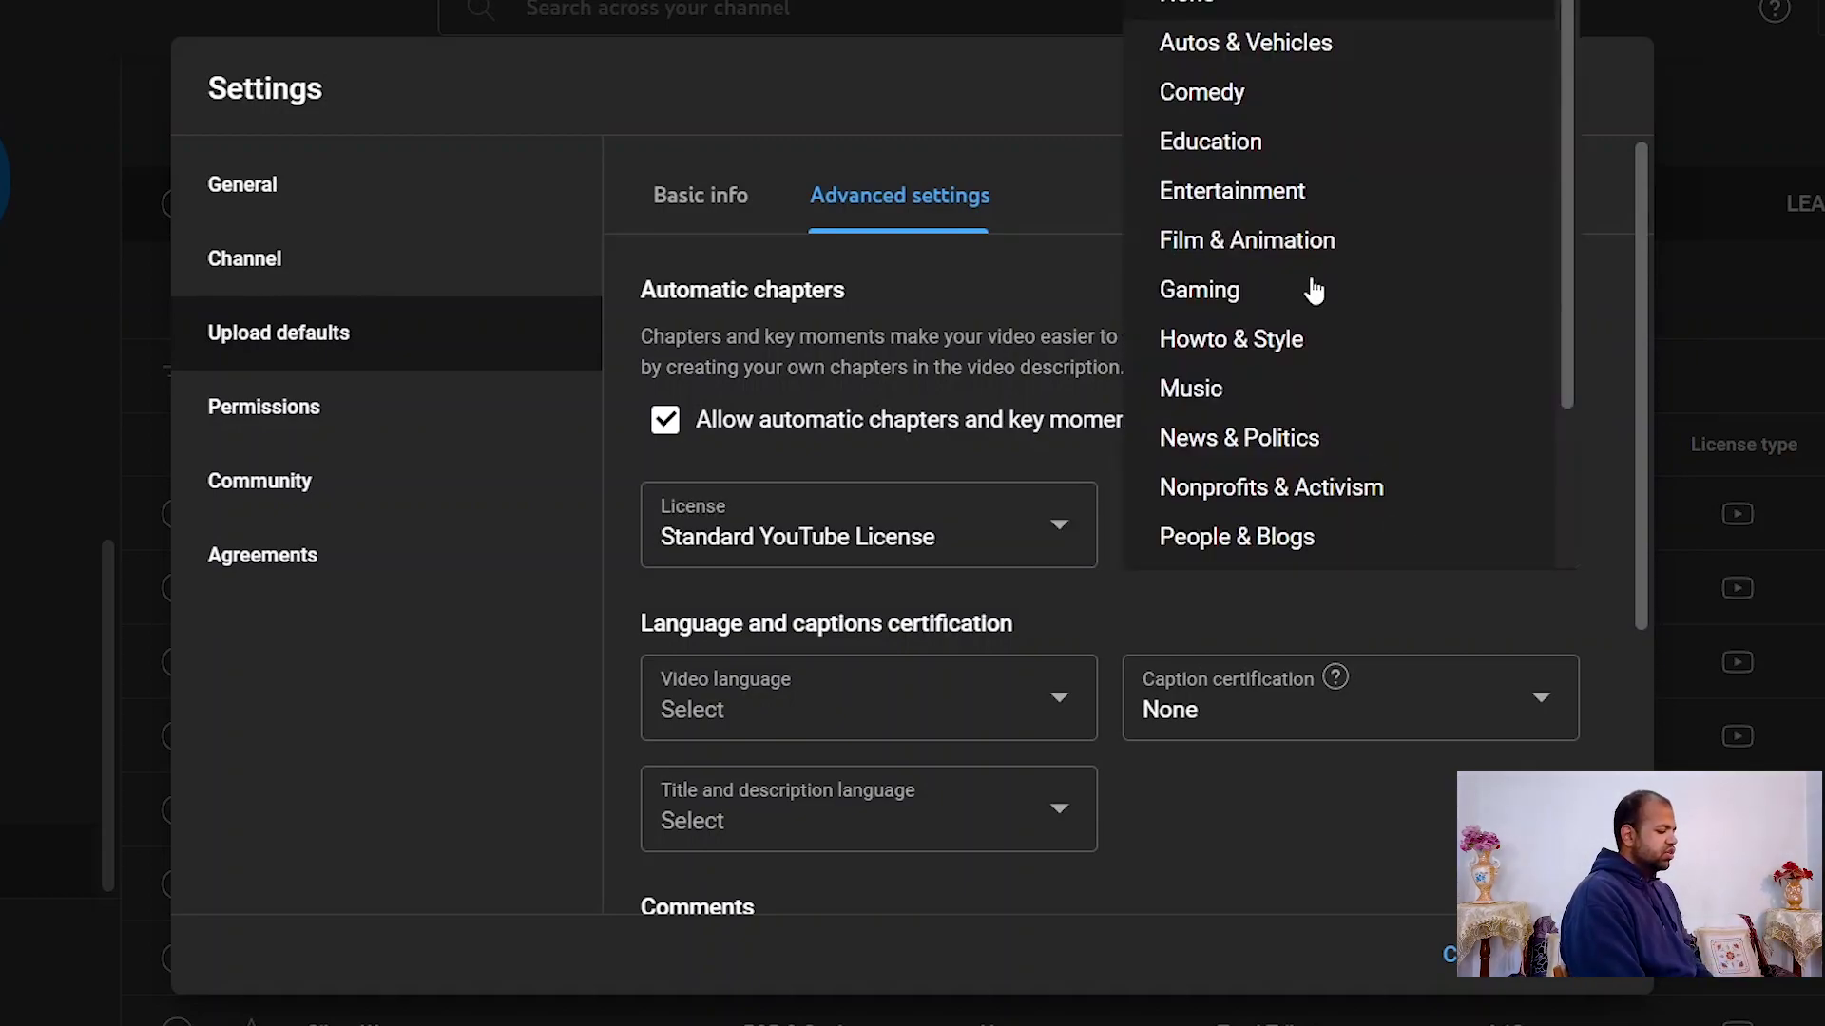
{"action": "left_click", "coordinate": [1246, 152]}
Set the default video language for uploads to Arabic
{"action": "left_click", "coordinate": [945, 697]}
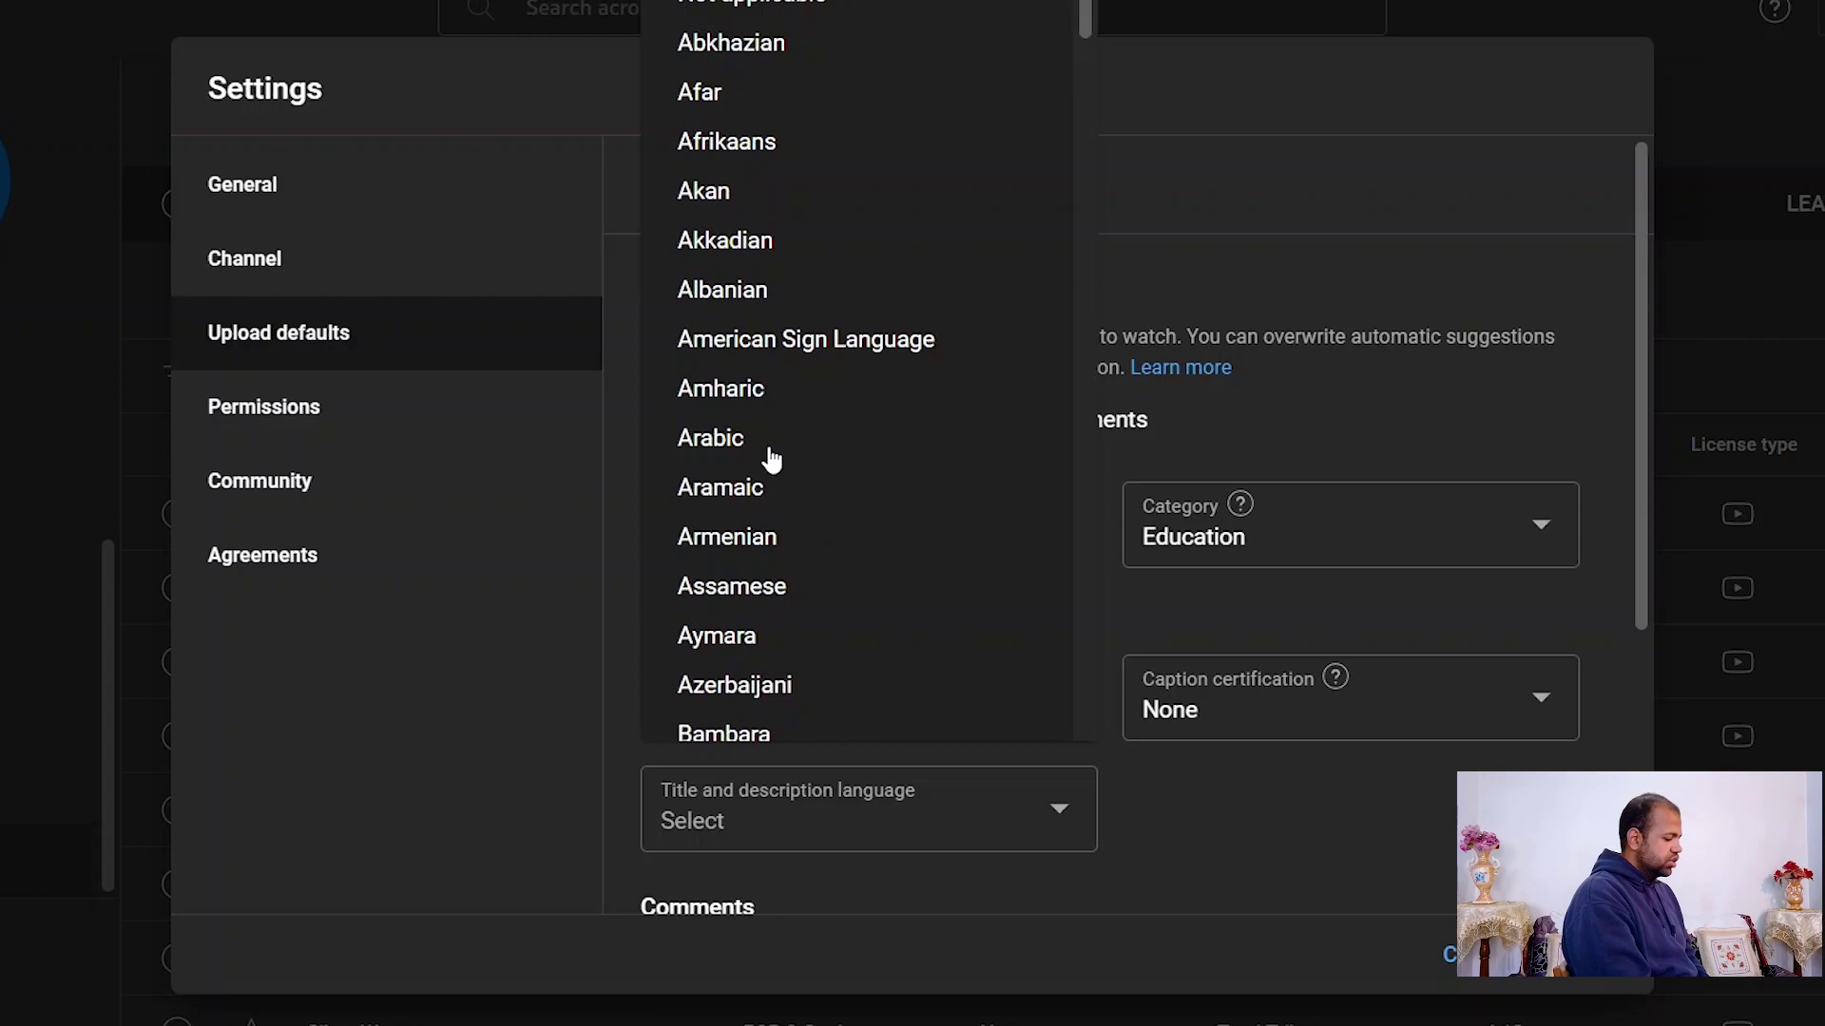
{"action": "left_click", "coordinate": [725, 436]}
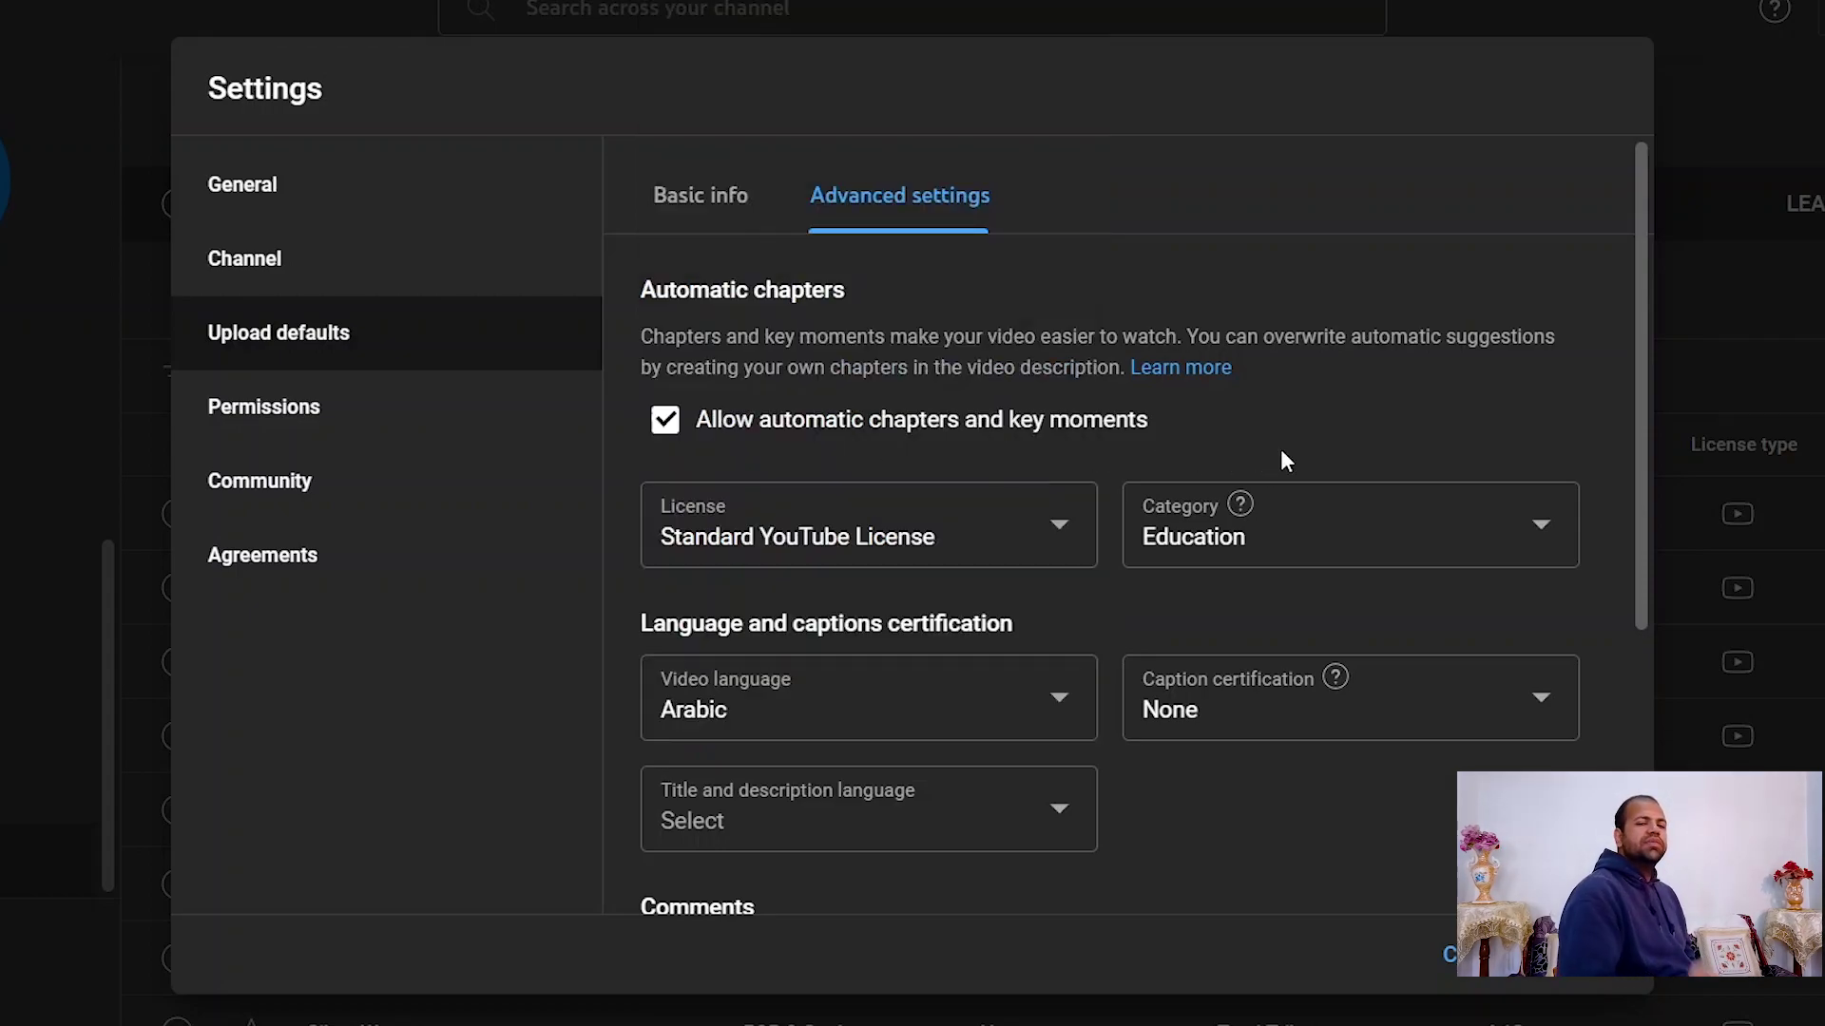
{"action": "scroll", "coordinate": [1282, 455], "scroll_direction": "down", "scroll_amount": 2}
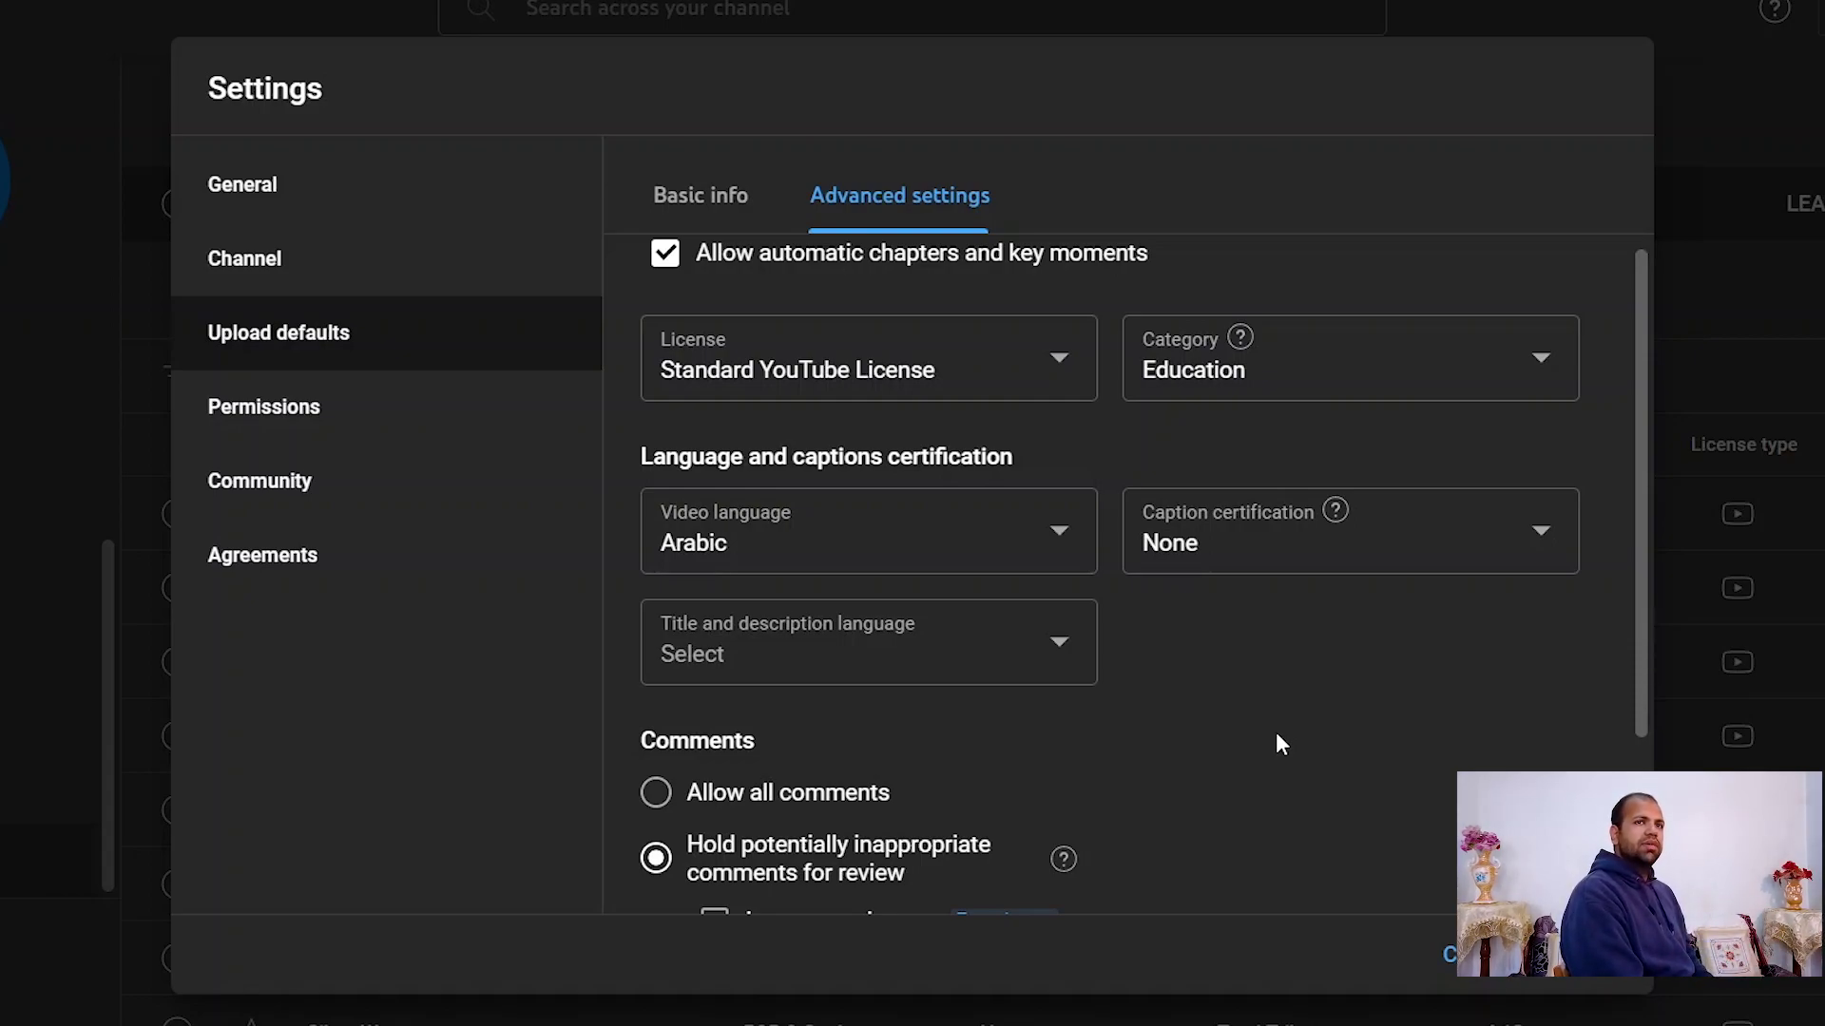
Set the default title and description language to Arabic and keep the caption certification at None
{"action": "left_click", "coordinate": [949, 644]}
{"action": "left_click", "coordinate": [708, 391]}
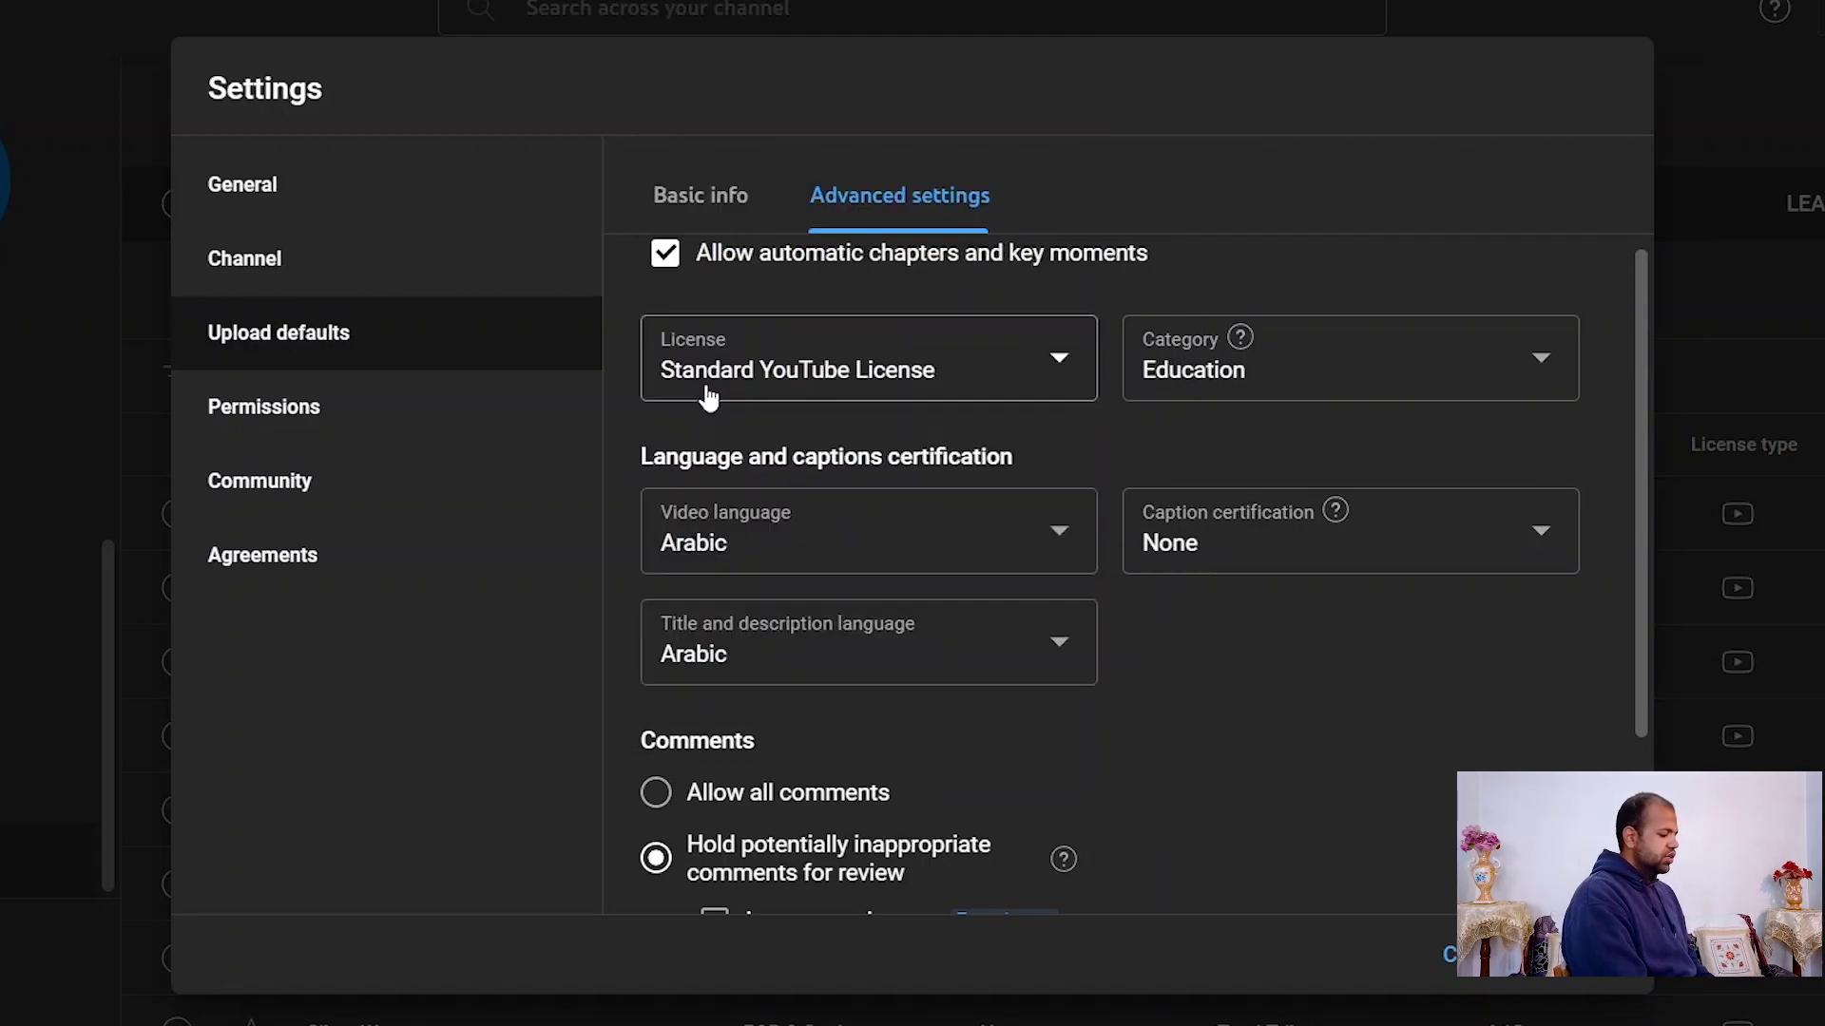
{"action": "left_click", "coordinate": [1444, 546]}
{"action": "left_click", "coordinate": [1373, 472]}
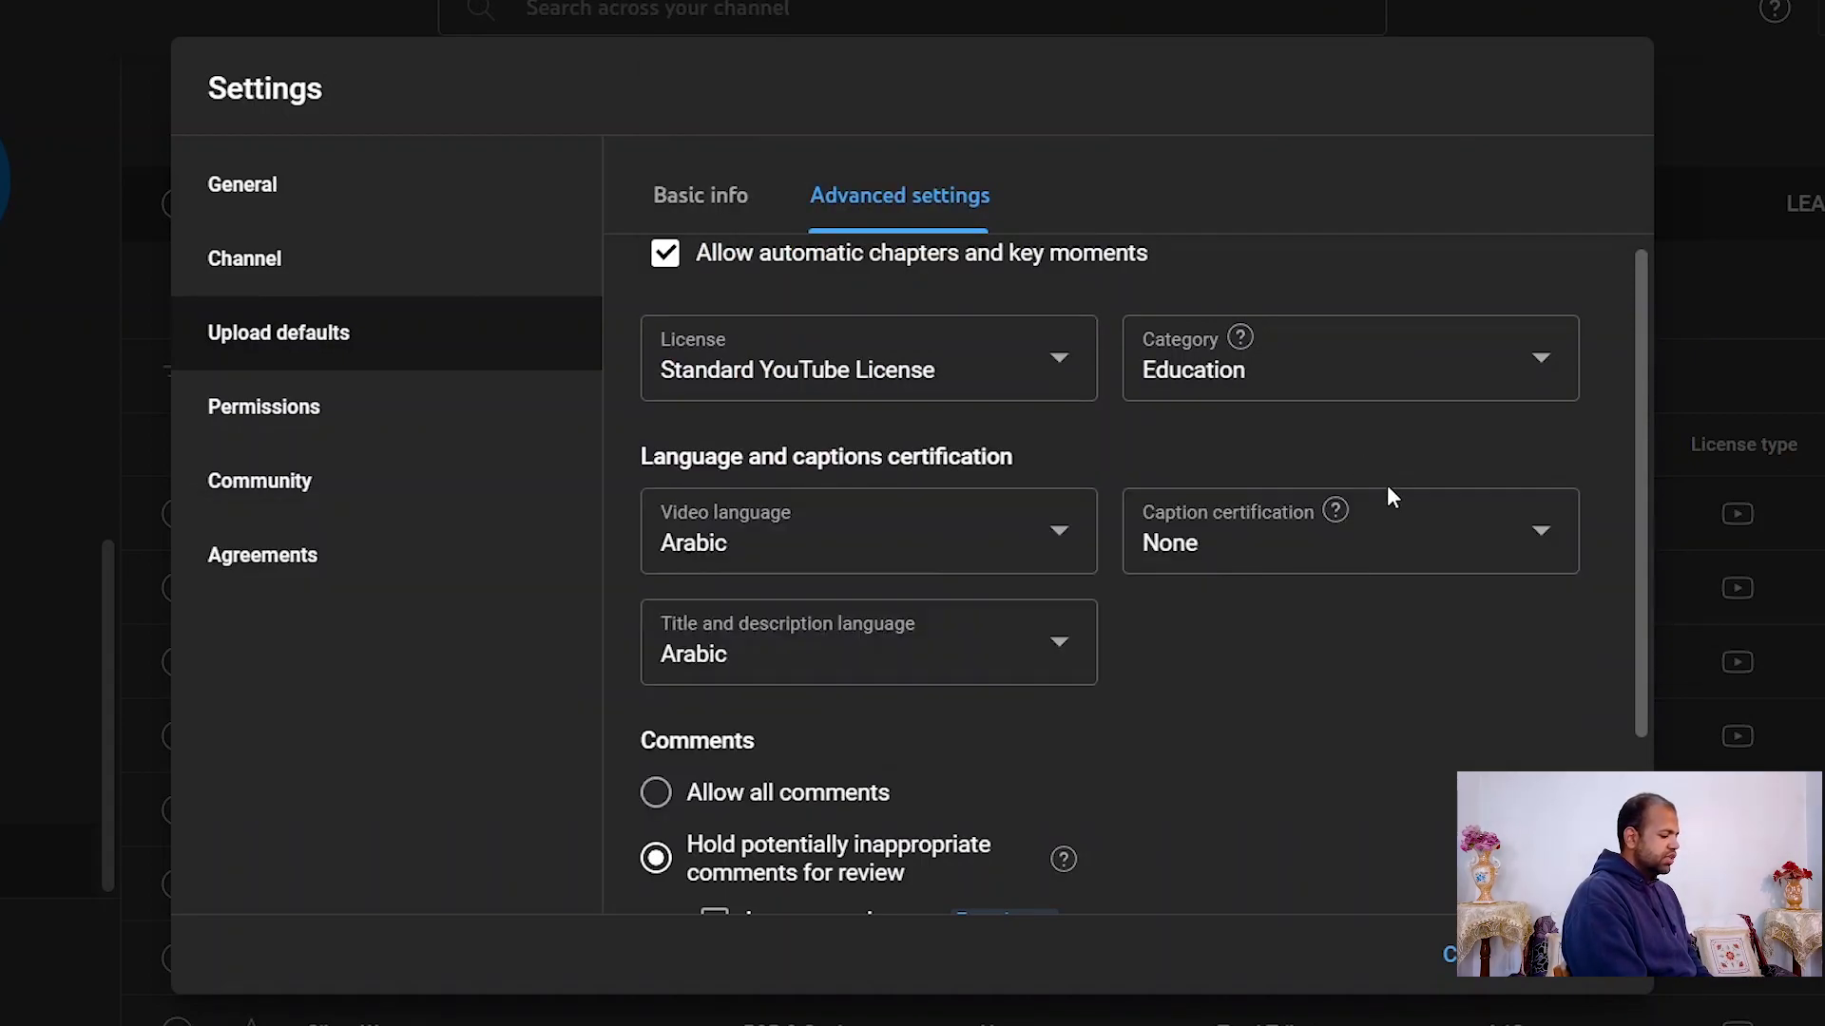
{"action": "left_click", "coordinate": [1408, 531]}
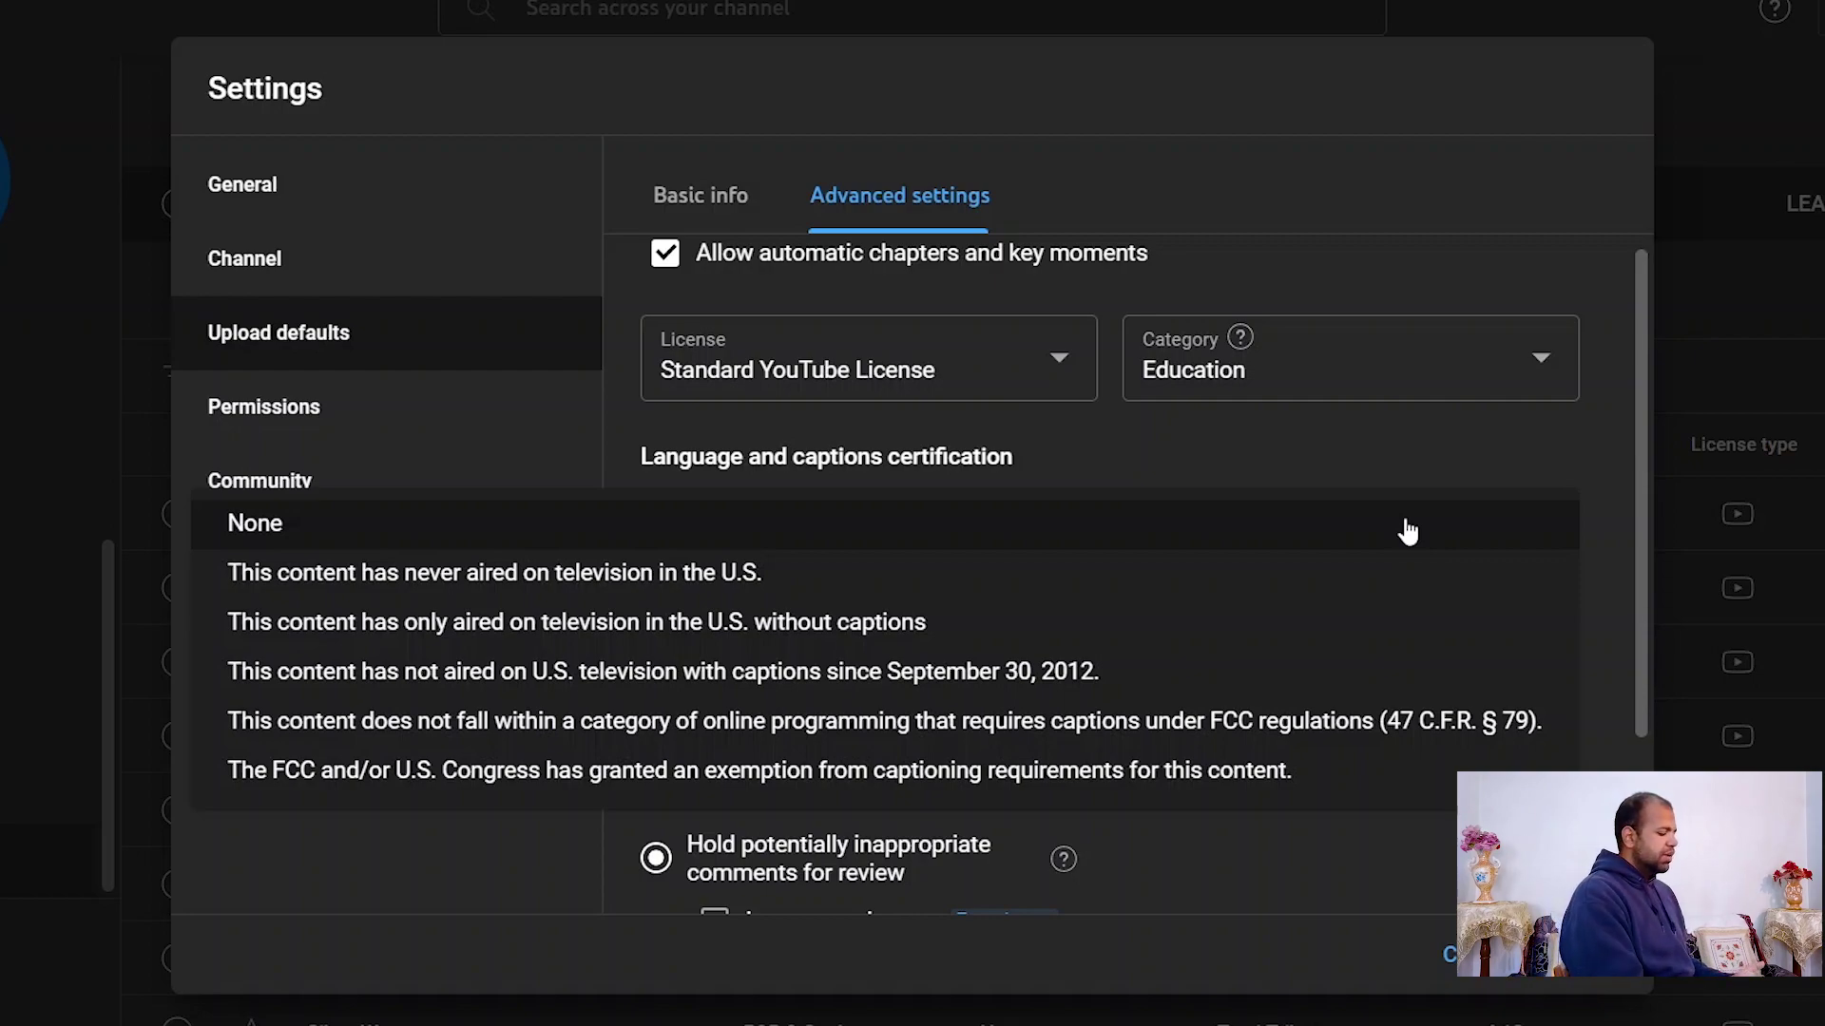
{"action": "left_click", "coordinate": [1408, 530]}
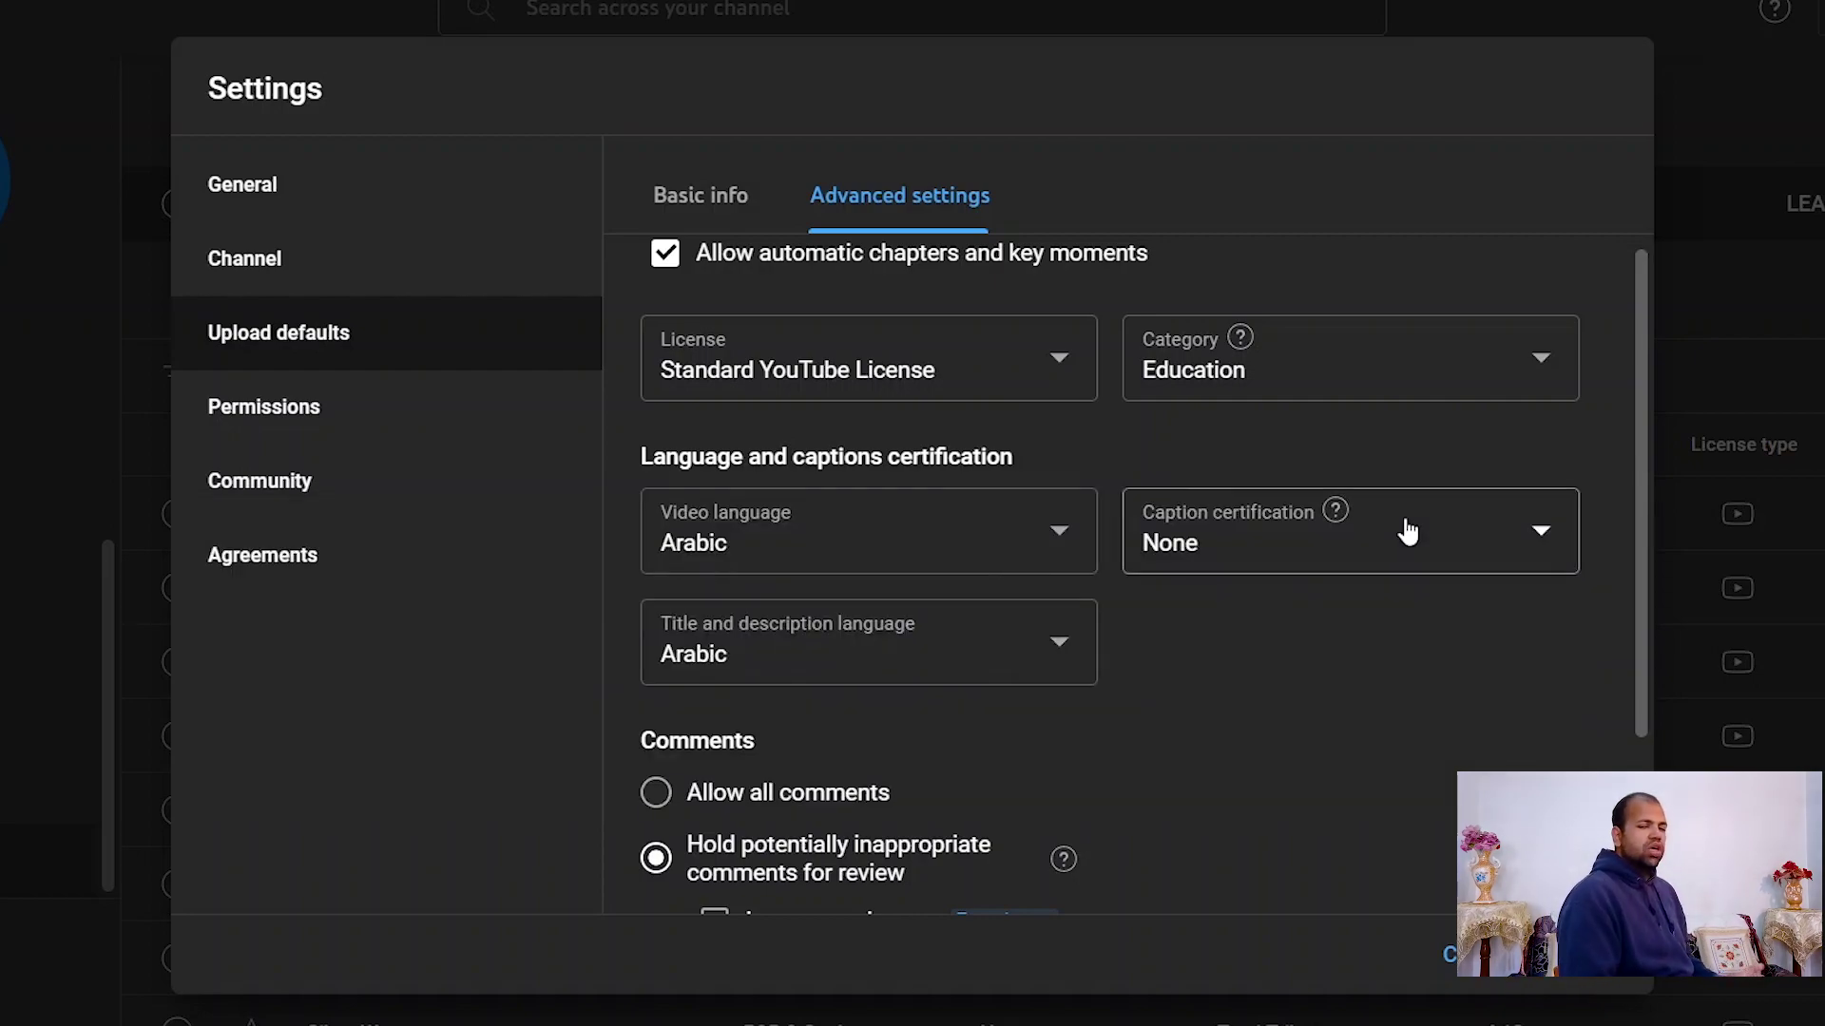
{"action": "scroll", "coordinate": [1205, 661], "scroll_direction": "down", "scroll_amount": 3}
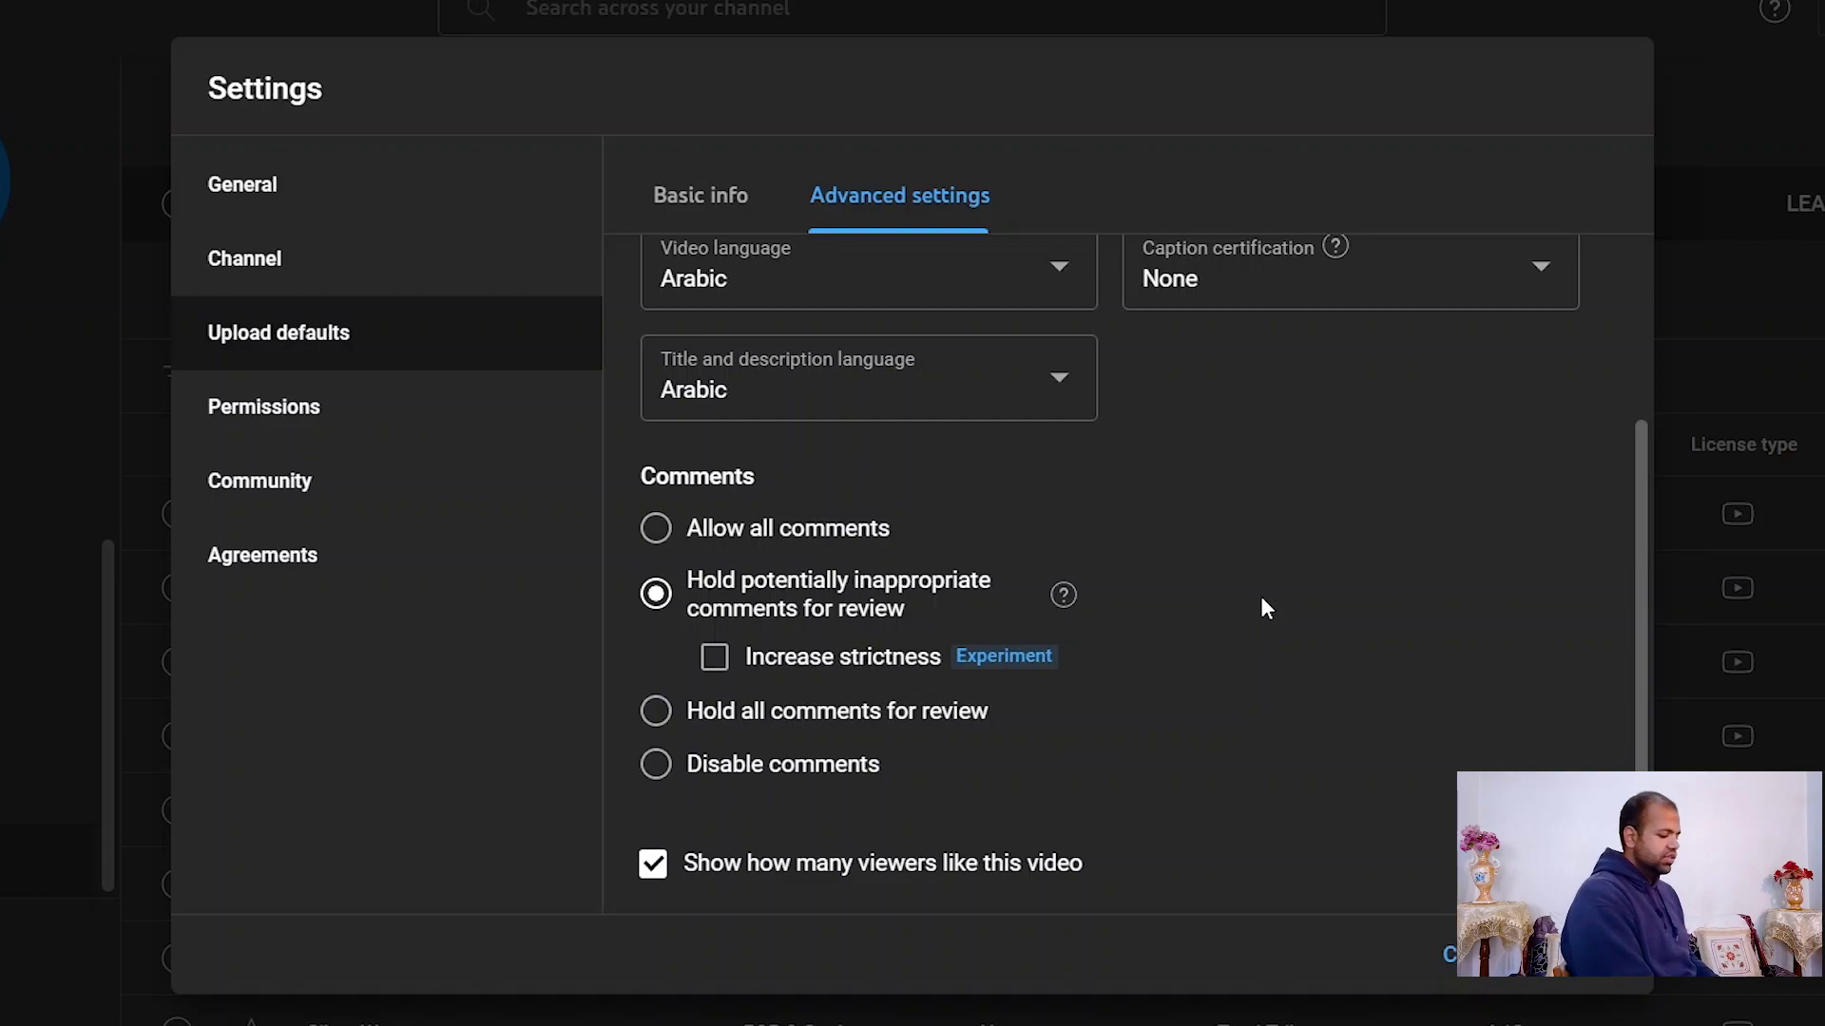
Review the access roles offered when inviting a user in the channel permissions, without sending an invitation
{"action": "left_click", "coordinate": [400, 444]}
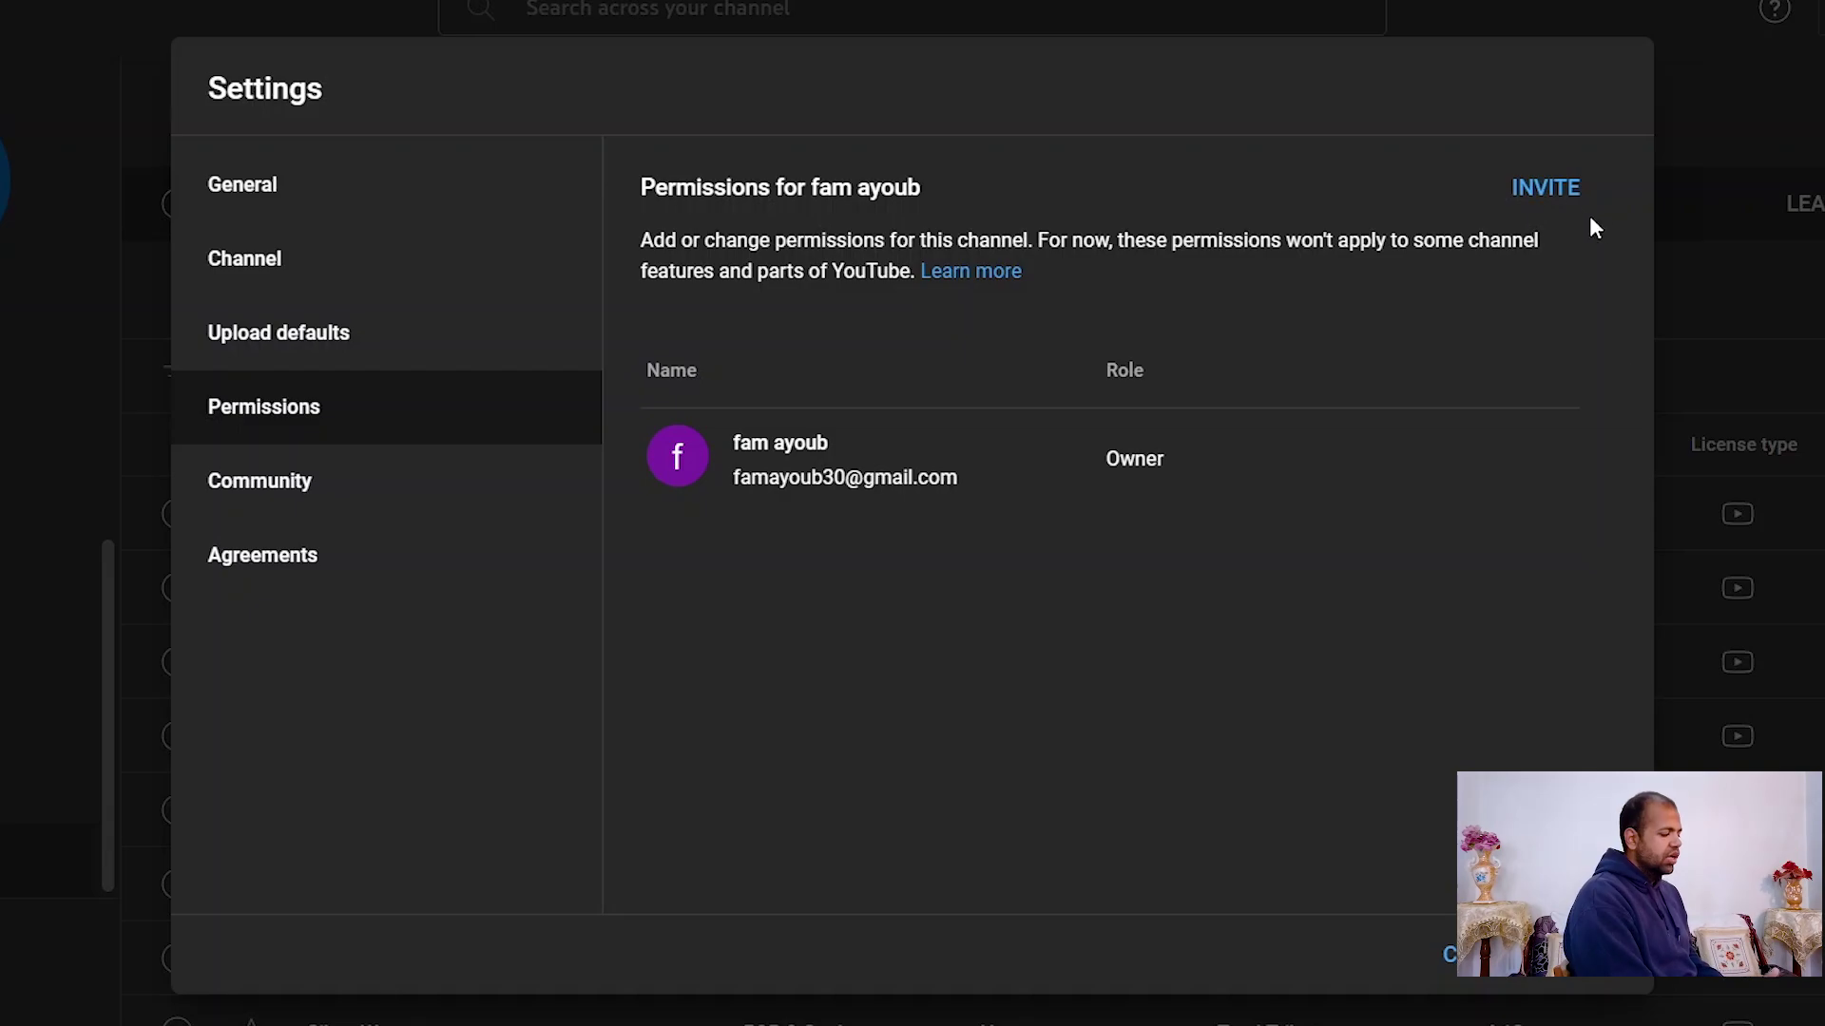
{"action": "left_click", "coordinate": [1557, 193]}
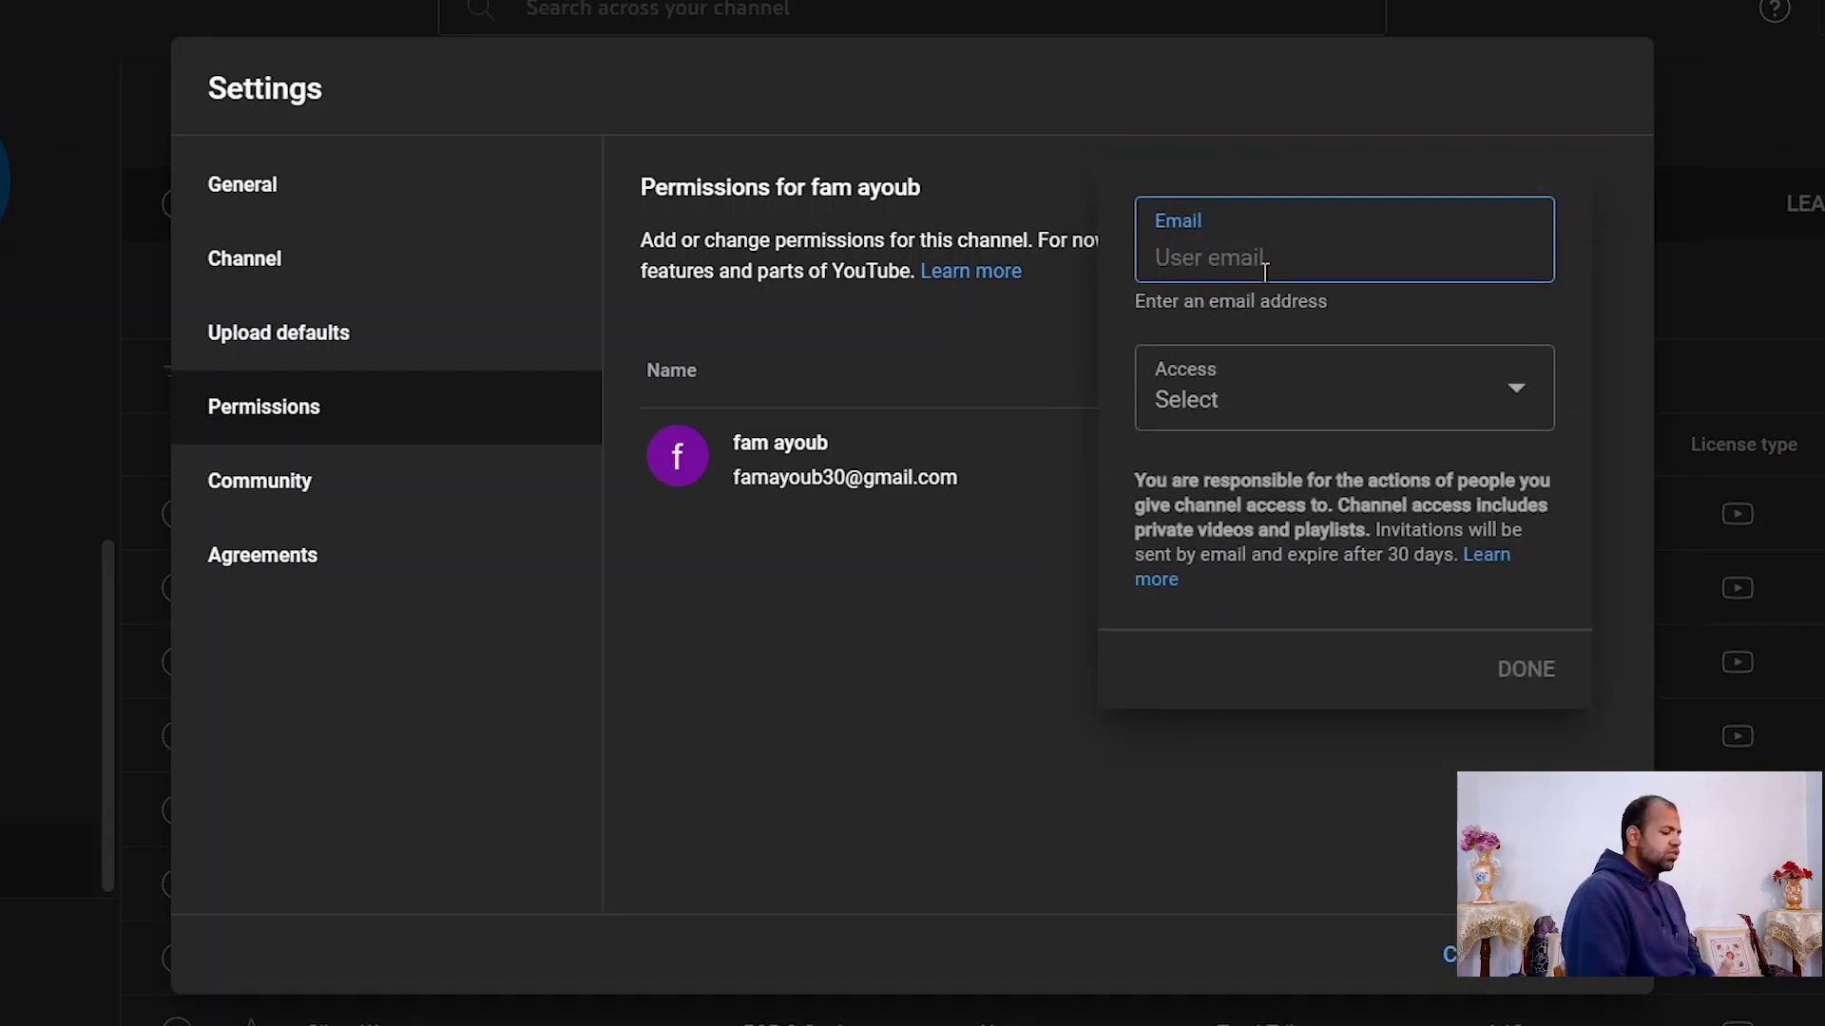
{"action": "left_click", "coordinate": [1390, 403]}
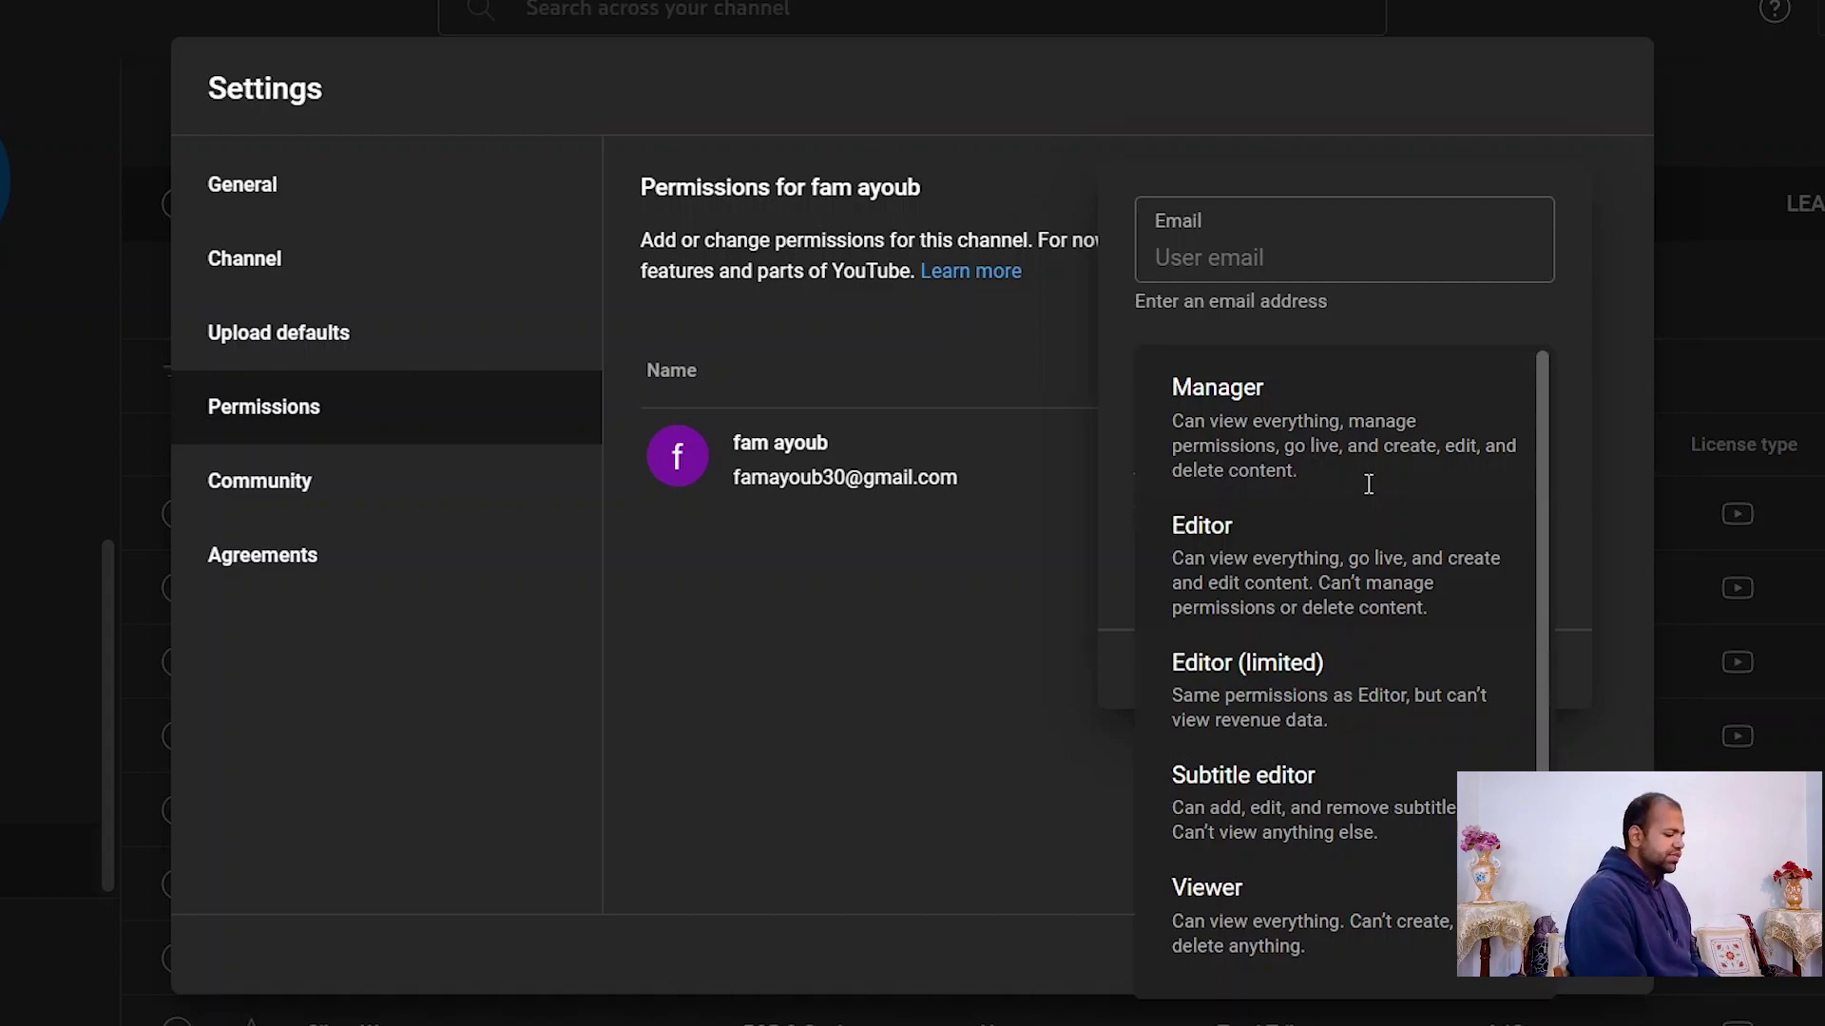
{"action": "scroll", "coordinate": [1433, 390], "scroll_direction": "down", "scroll_amount": 1}
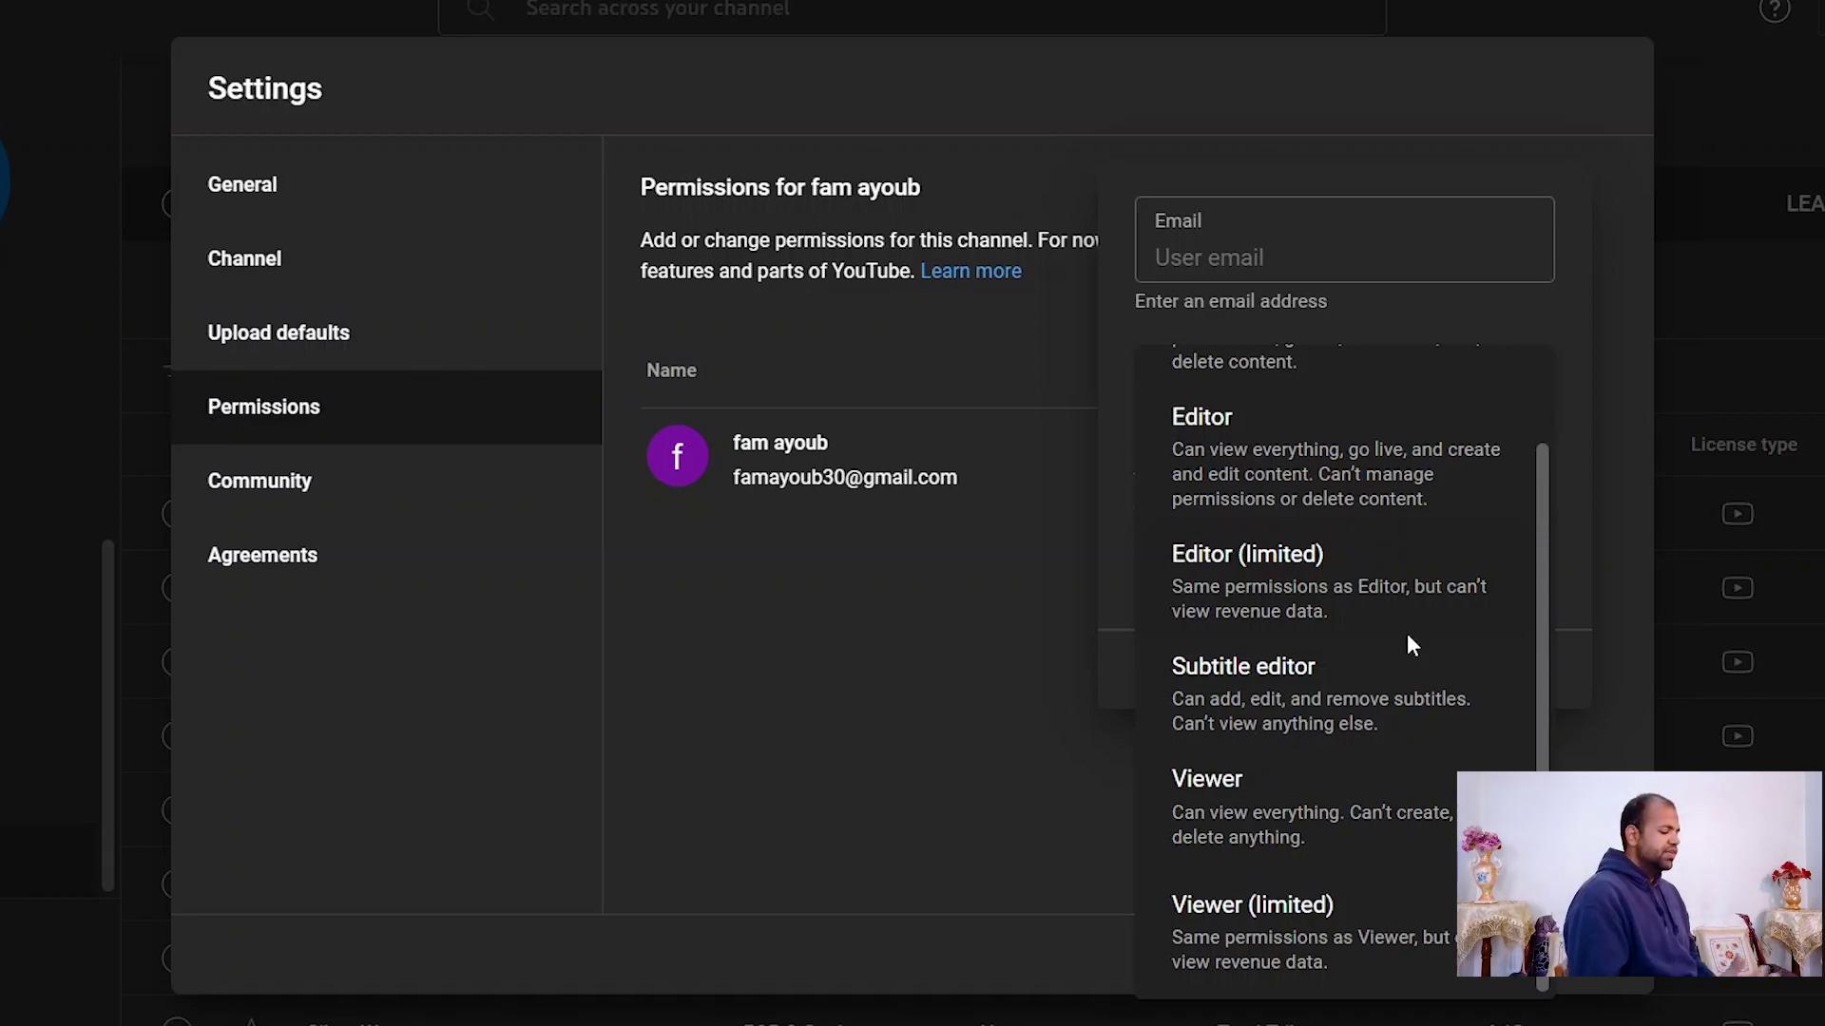
{"action": "left_click", "coordinate": [1016, 714]}
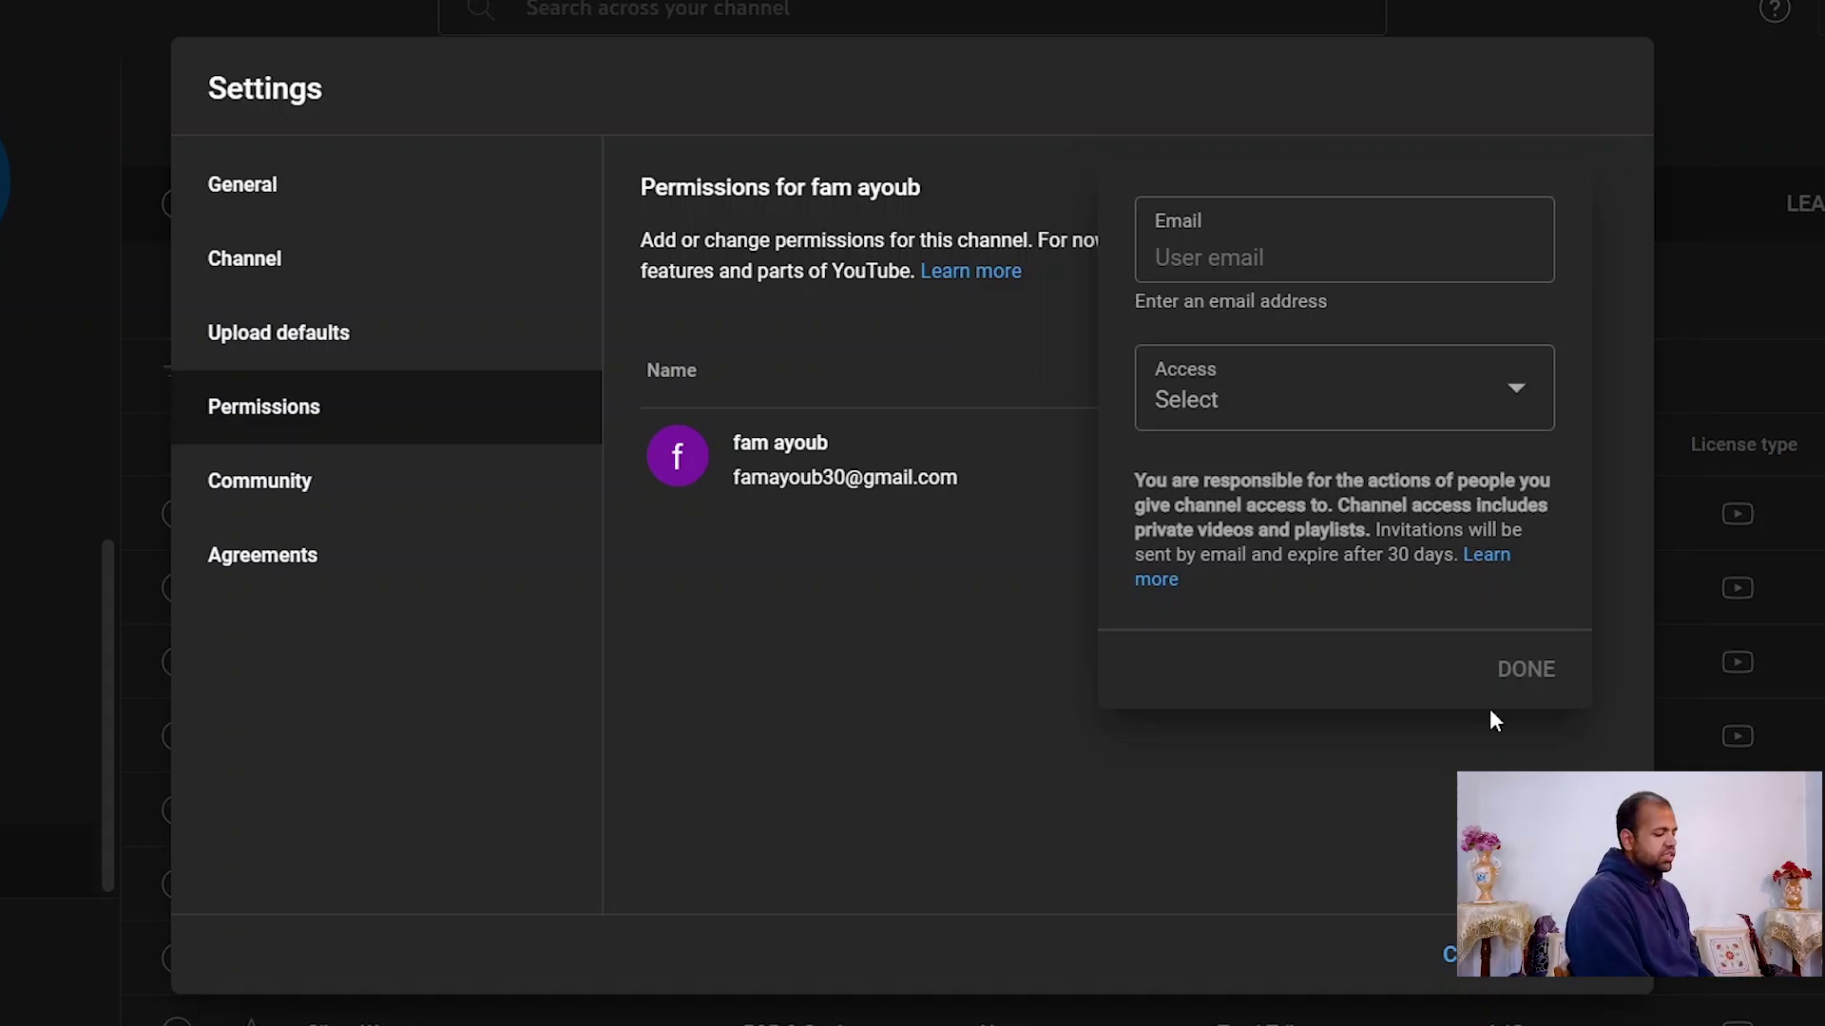
{"action": "left_click", "coordinate": [1549, 670]}
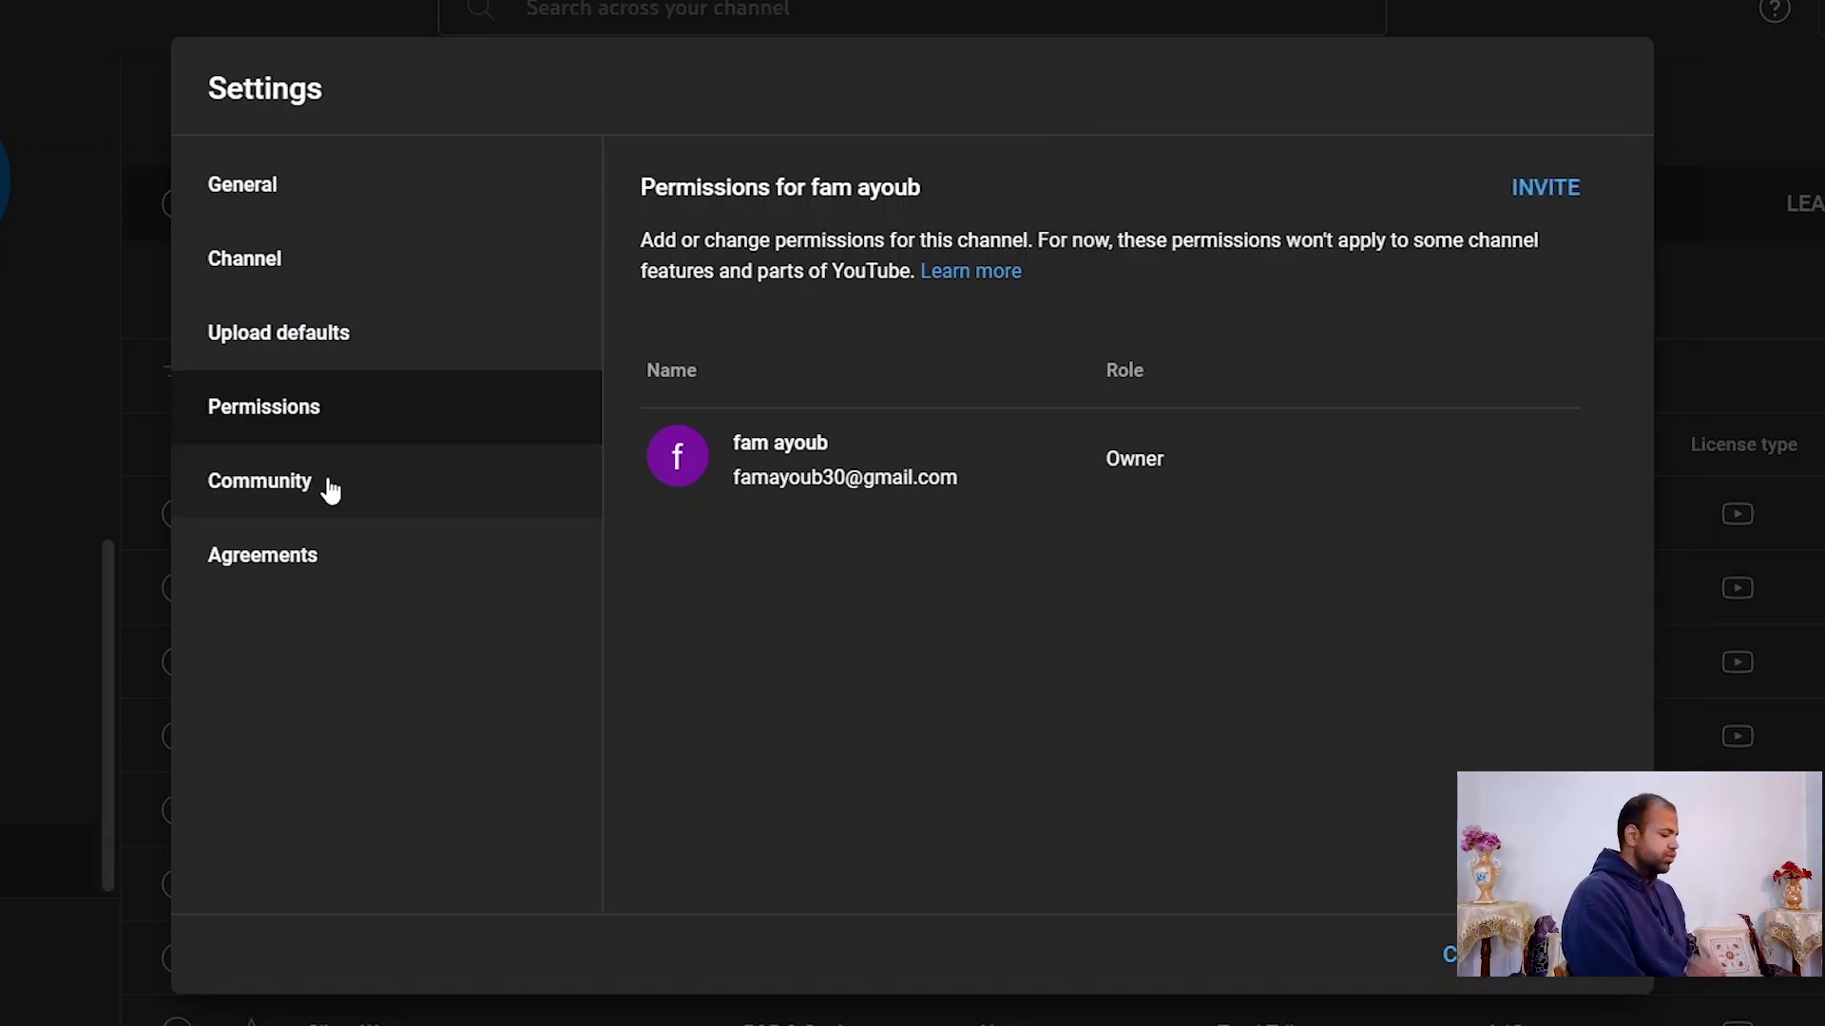
Allow all channels to redirect to the channel's content in the community live redirect settings
{"action": "left_click", "coordinate": [330, 490]}
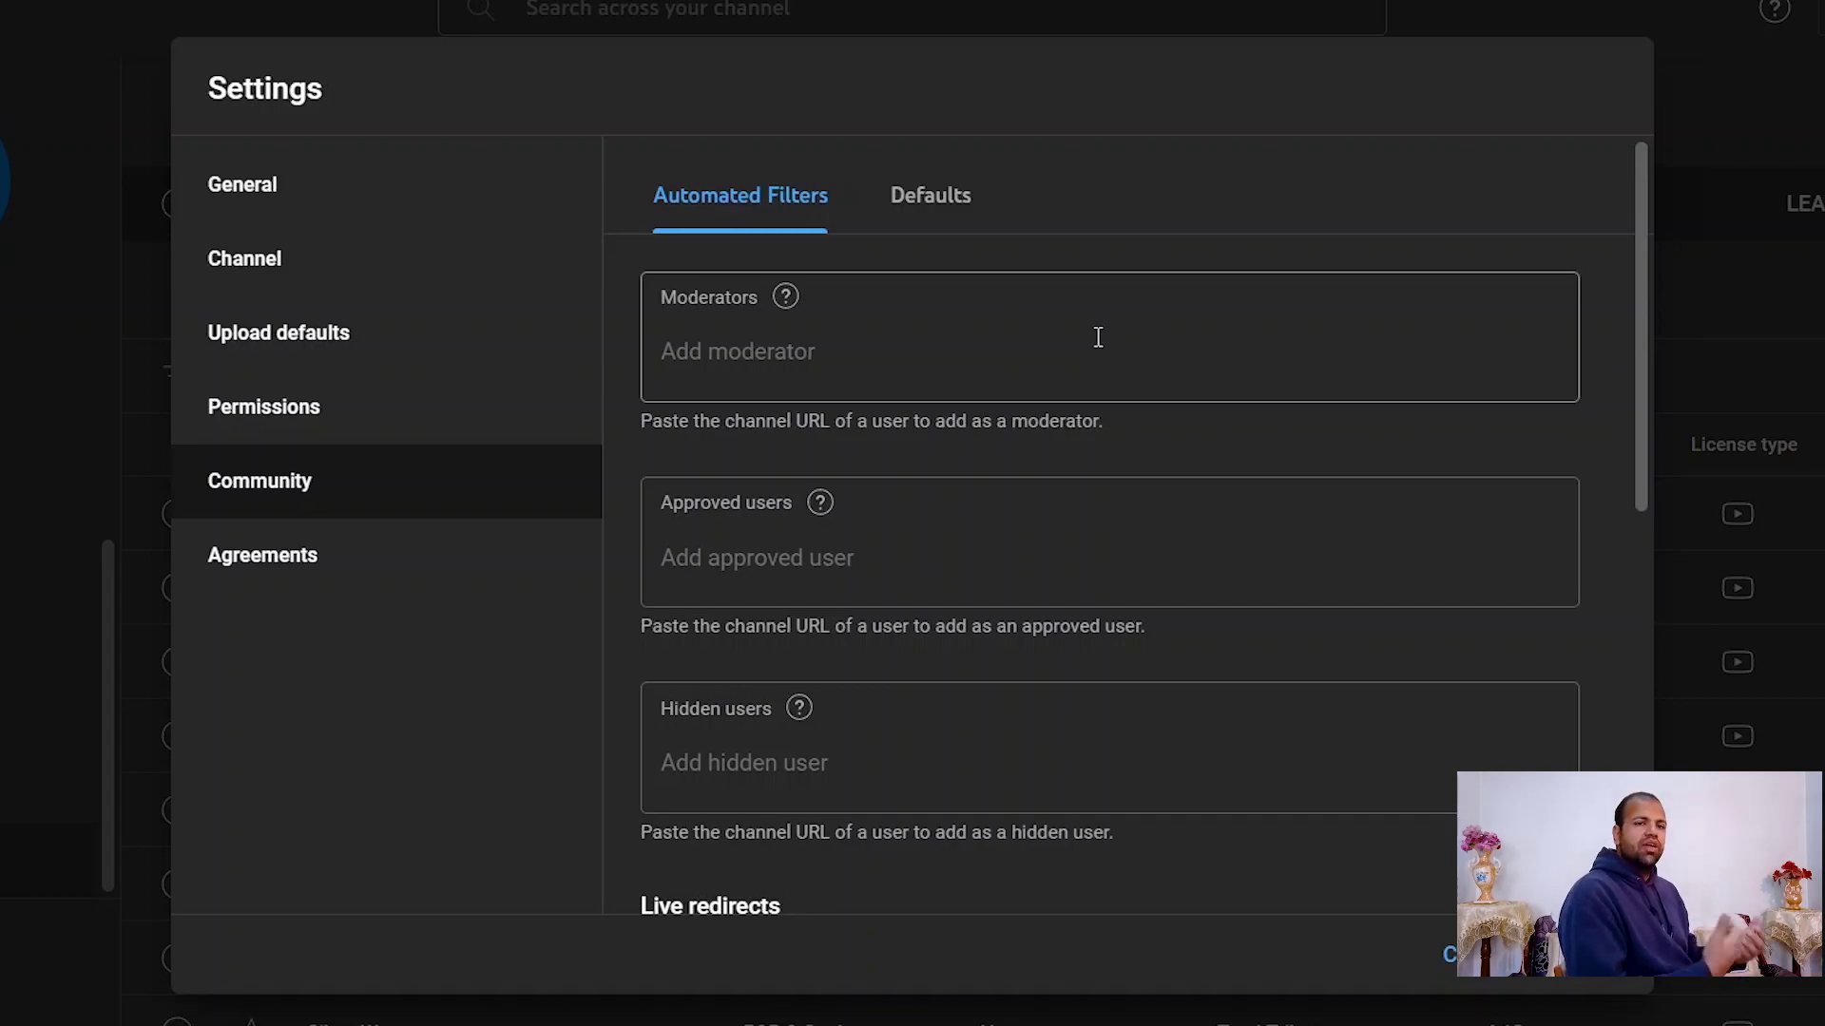
{"action": "scroll", "coordinate": [1098, 337], "scroll_direction": "down", "scroll_amount": 2}
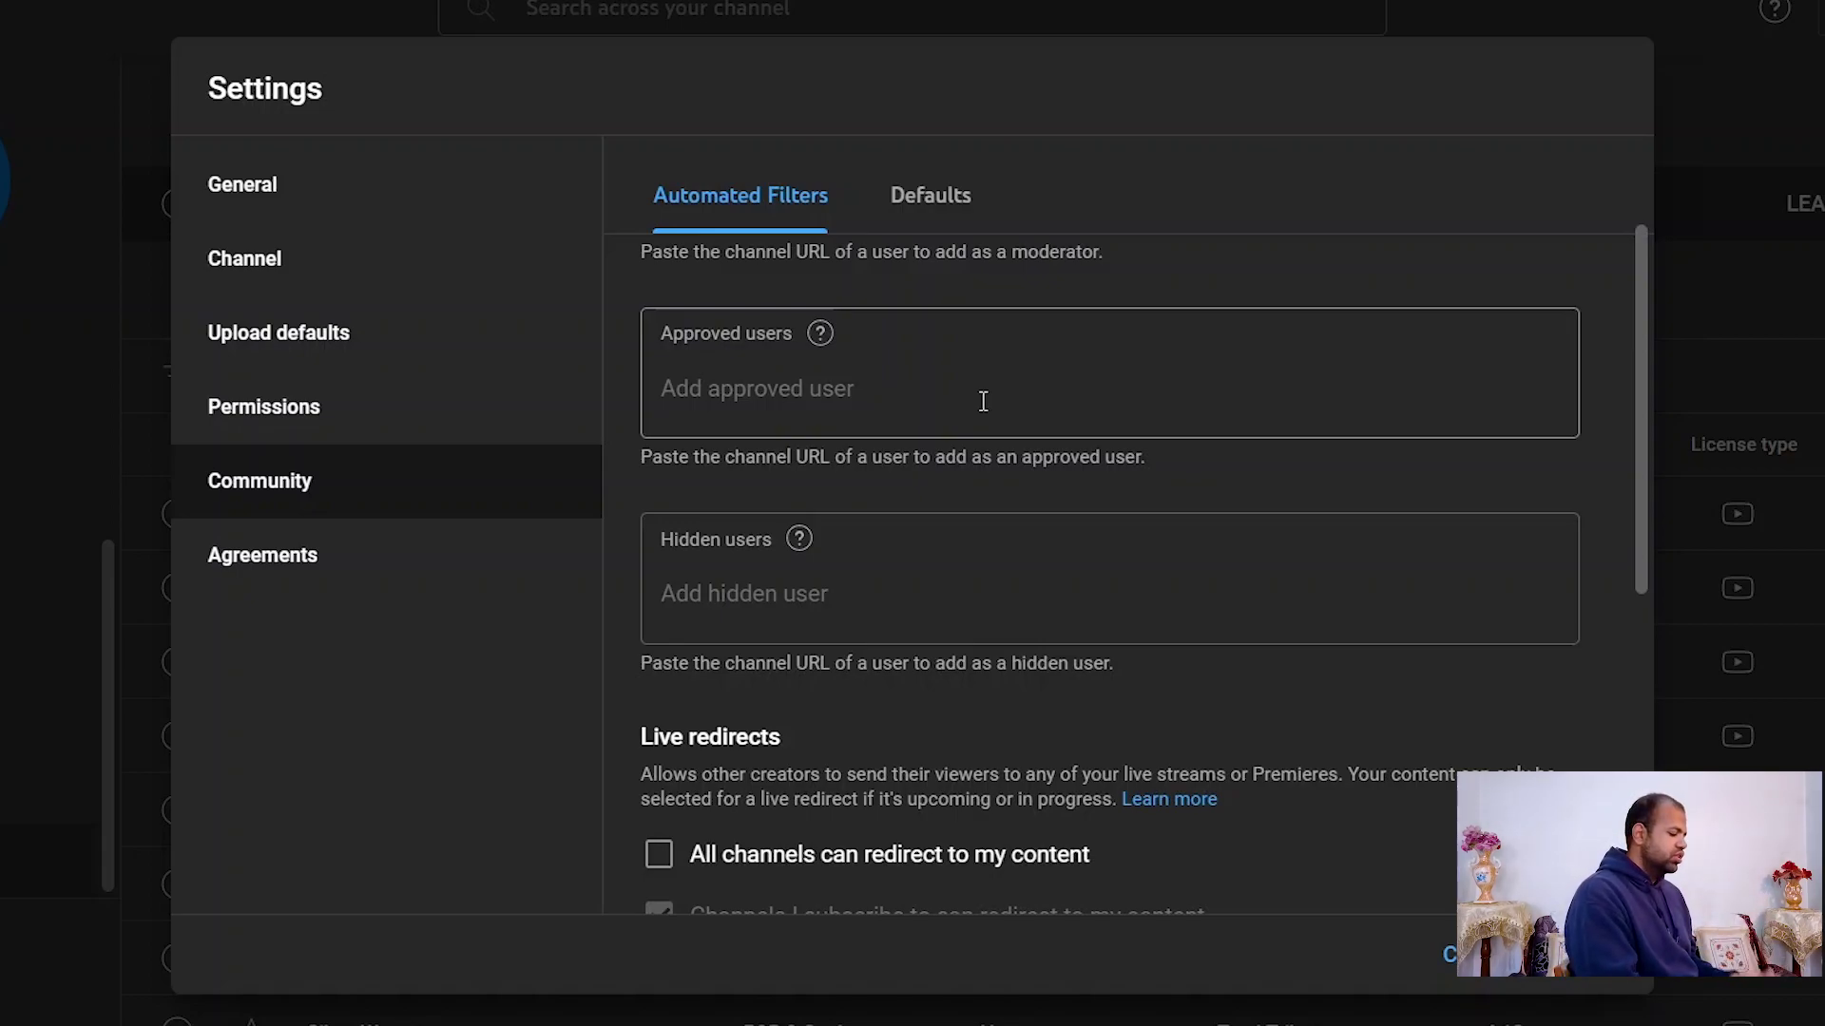
{"action": "scroll", "coordinate": [984, 401], "scroll_direction": "down", "scroll_amount": 2}
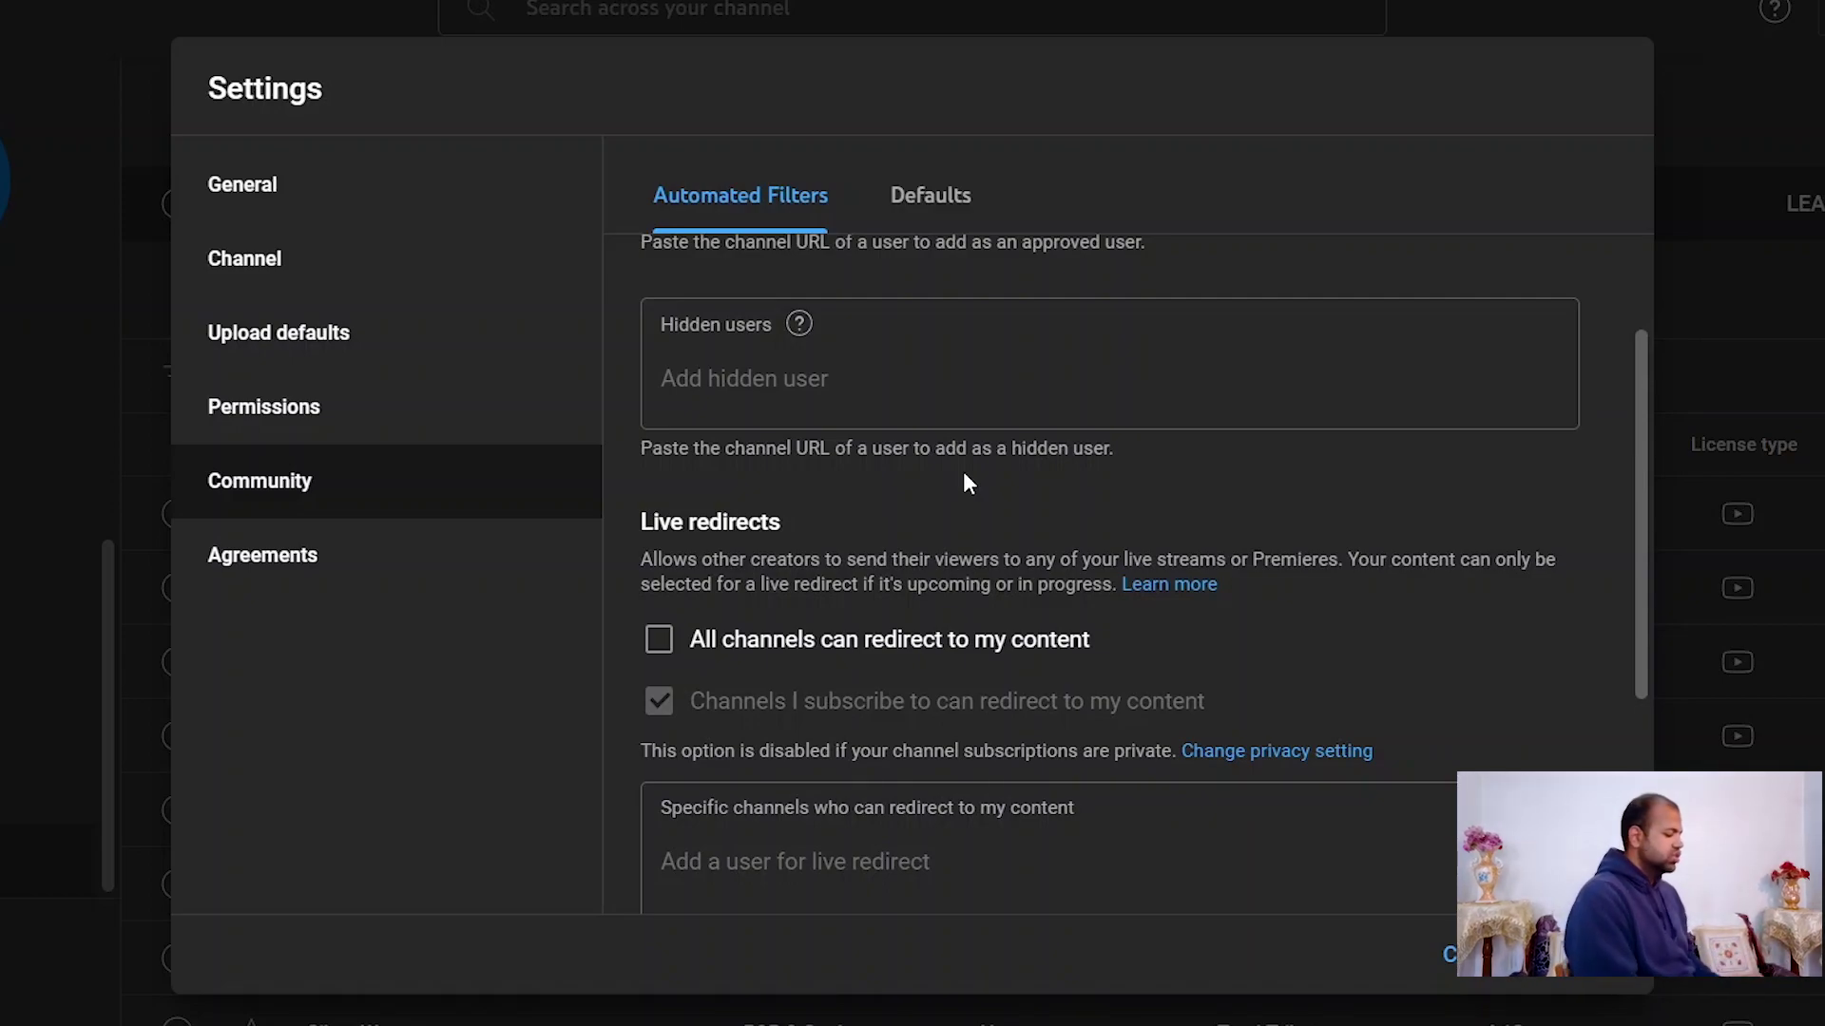
{"action": "scroll", "coordinate": [962, 472], "scroll_direction": "down", "scroll_amount": 1}
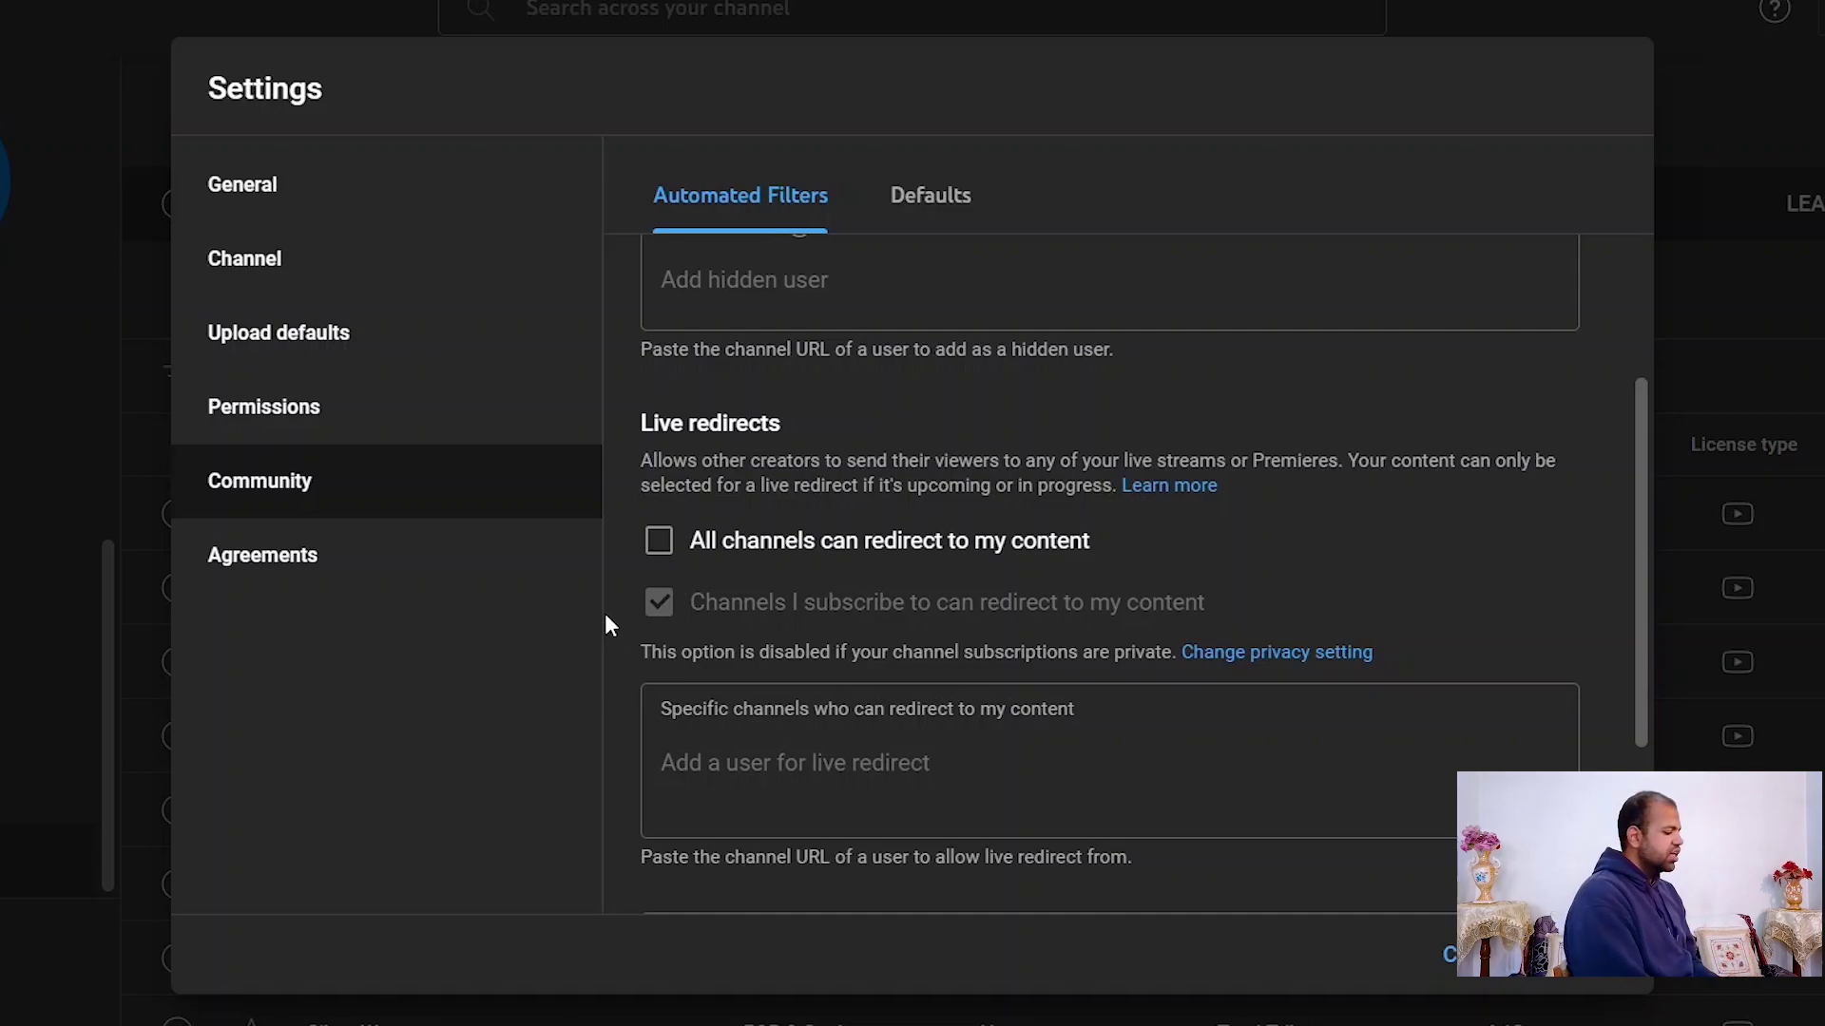
{"action": "left_click", "coordinate": [658, 553]}
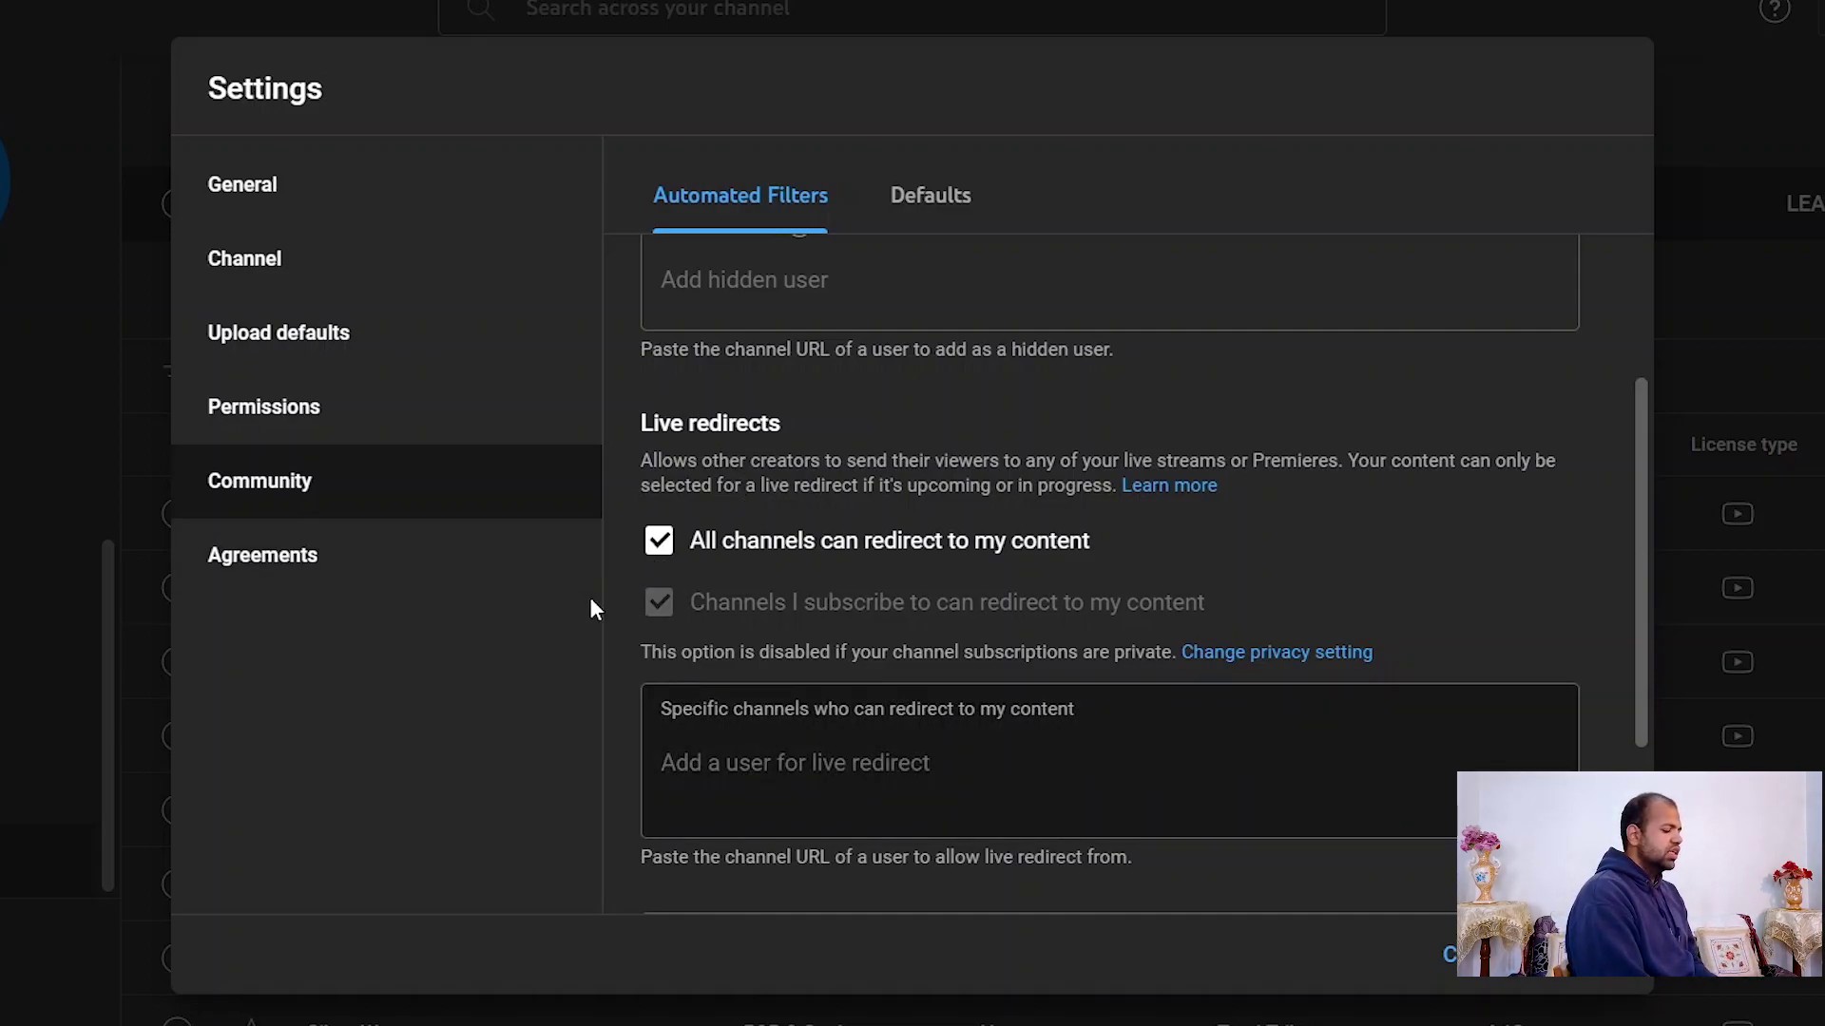
Enable Block links in the community automated filters, leaving the blocked words empty
{"action": "scroll", "coordinate": [617, 630], "scroll_direction": "down", "scroll_amount": 3}
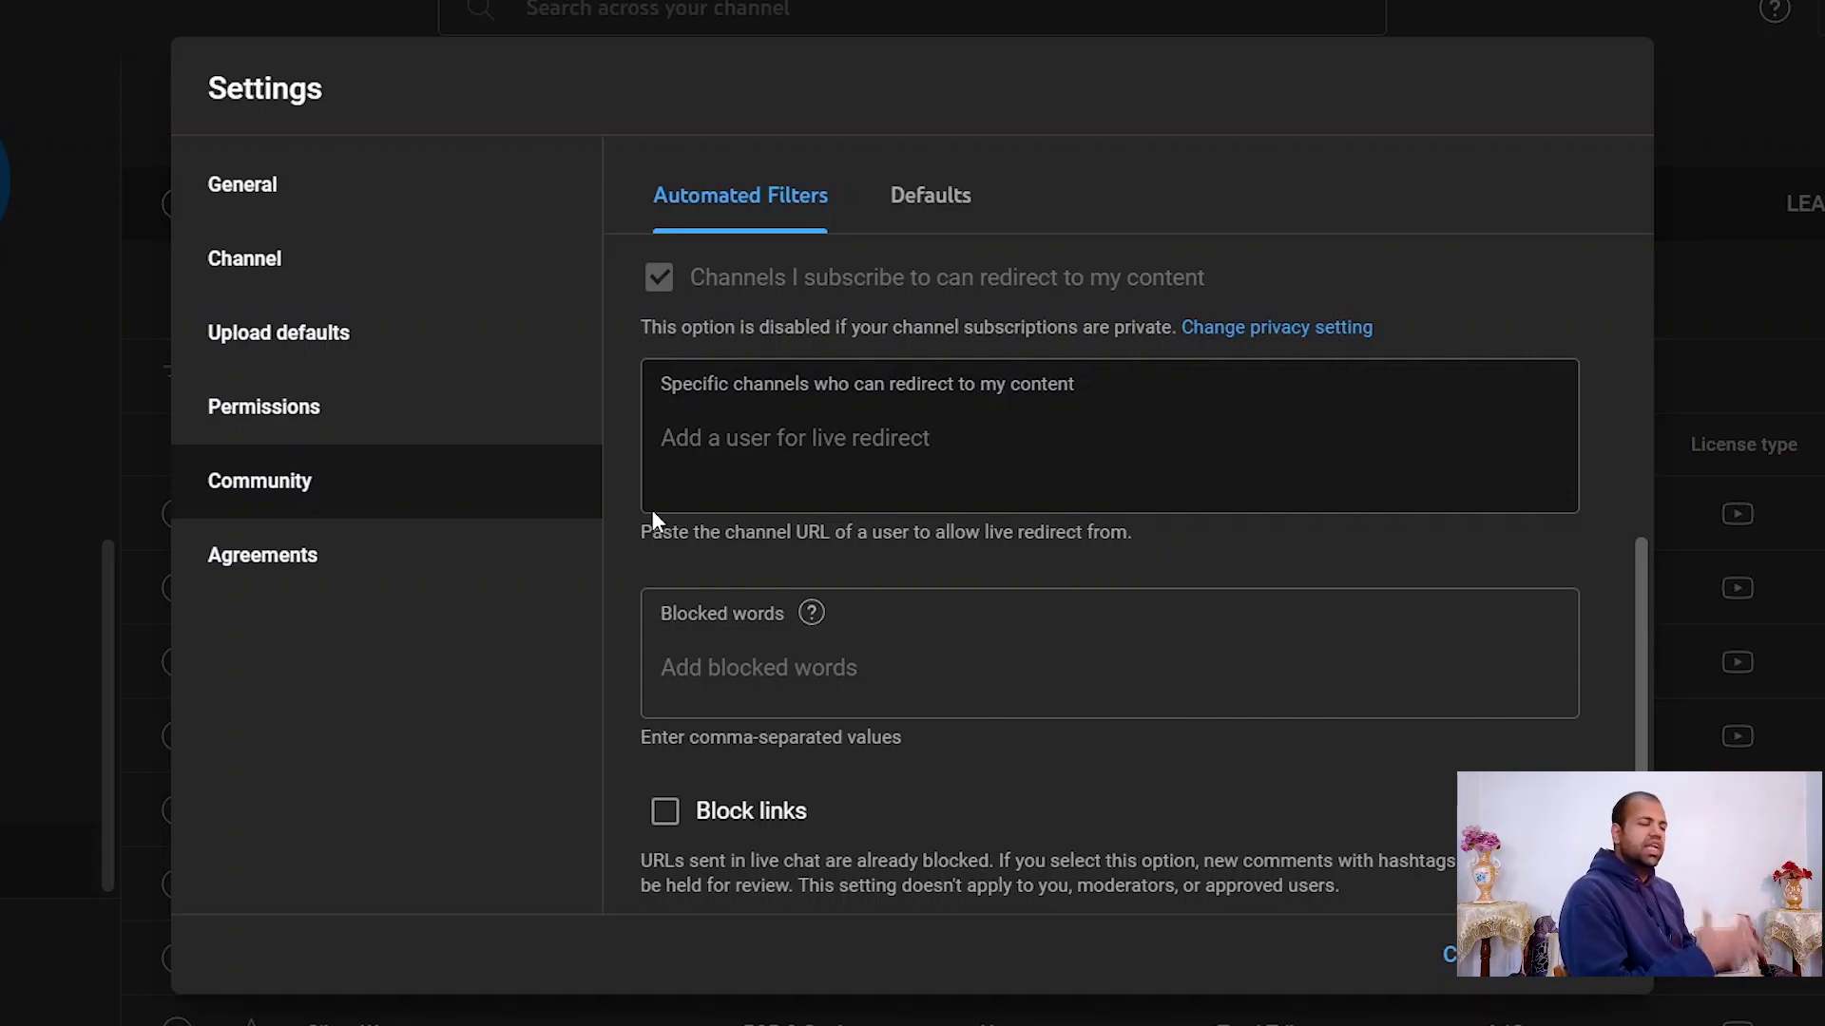
{"action": "scroll", "coordinate": [652, 513], "scroll_direction": "down", "scroll_amount": 1}
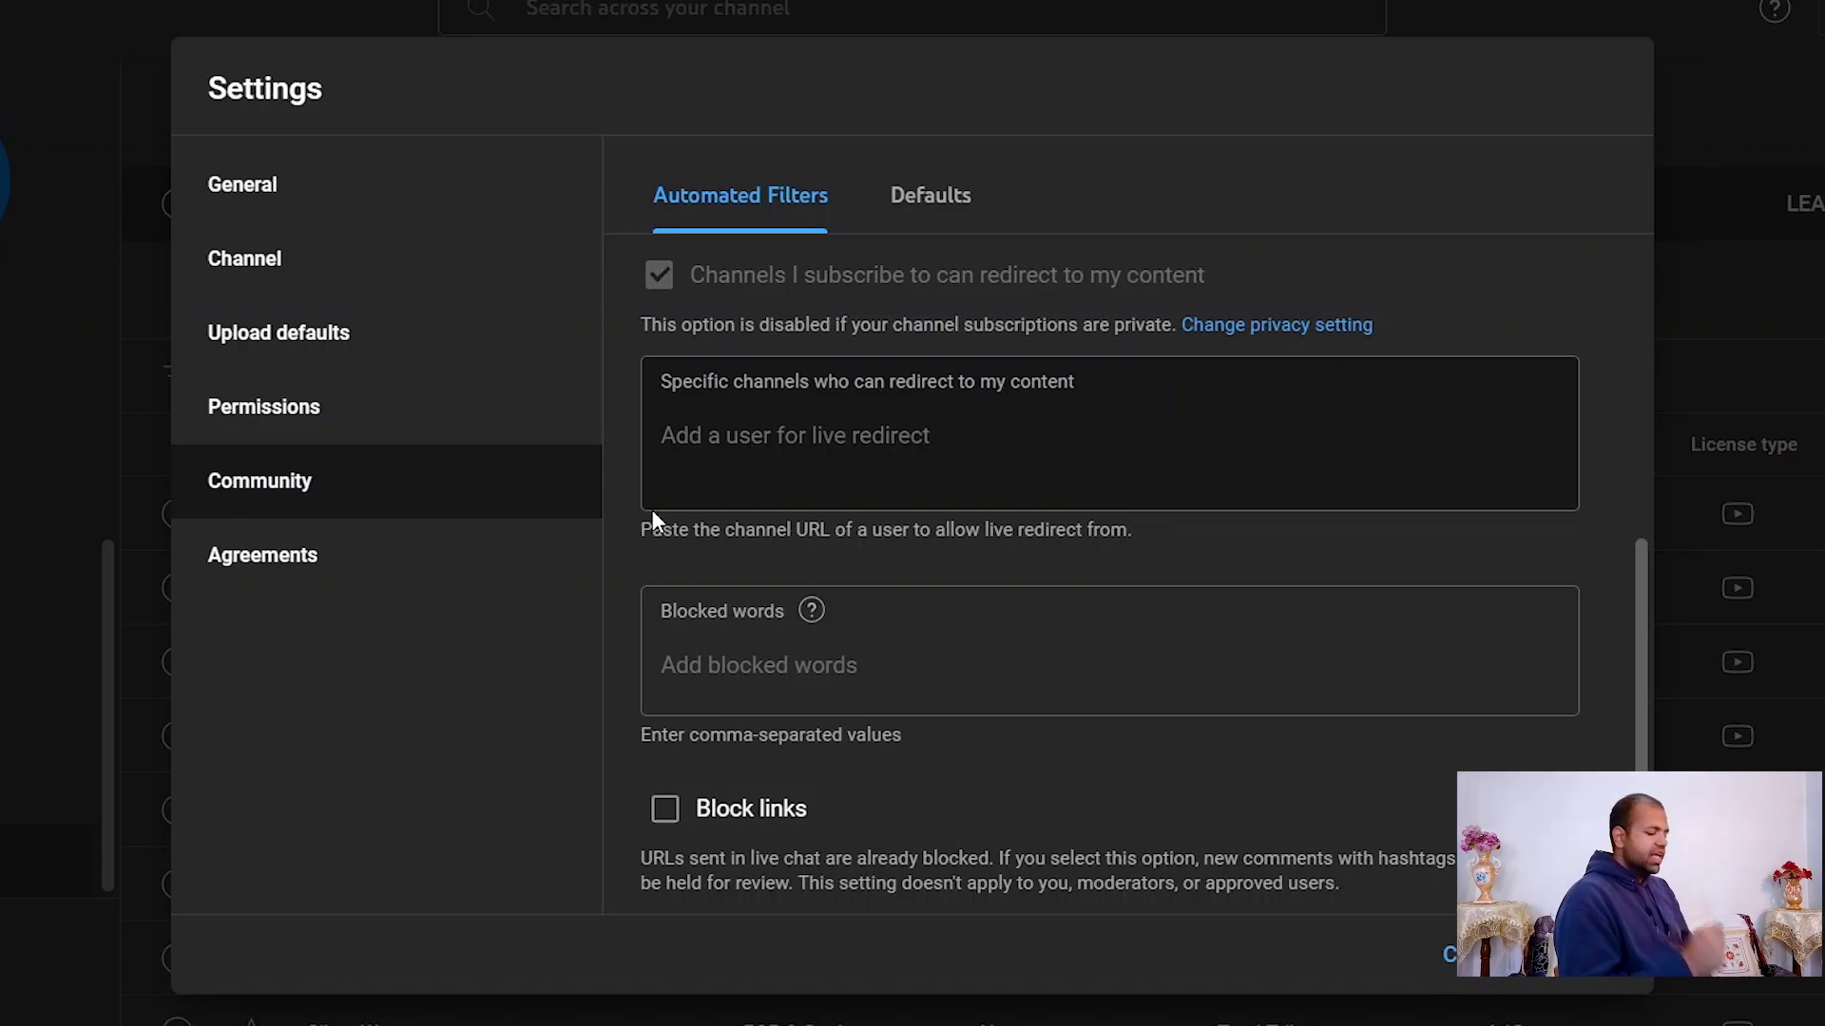
{"action": "left_click", "coordinate": [825, 664]}
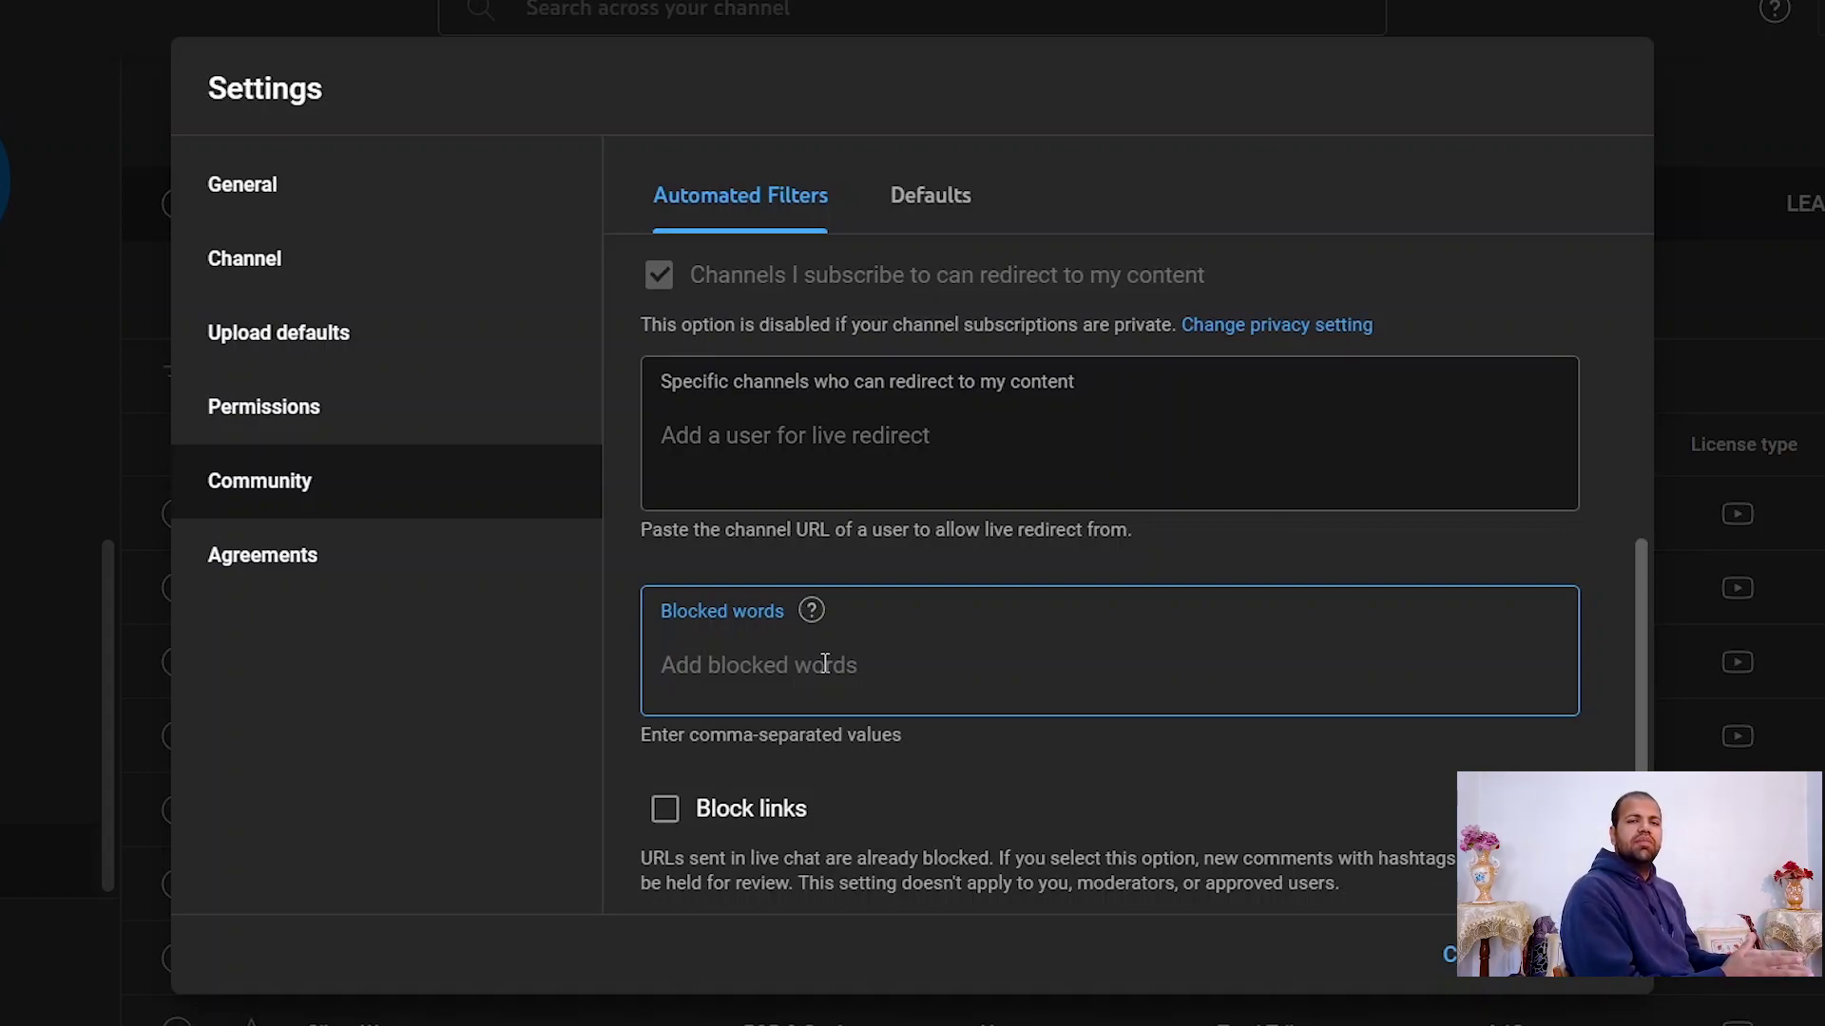
{"action": "left_click", "coordinate": [901, 809]}
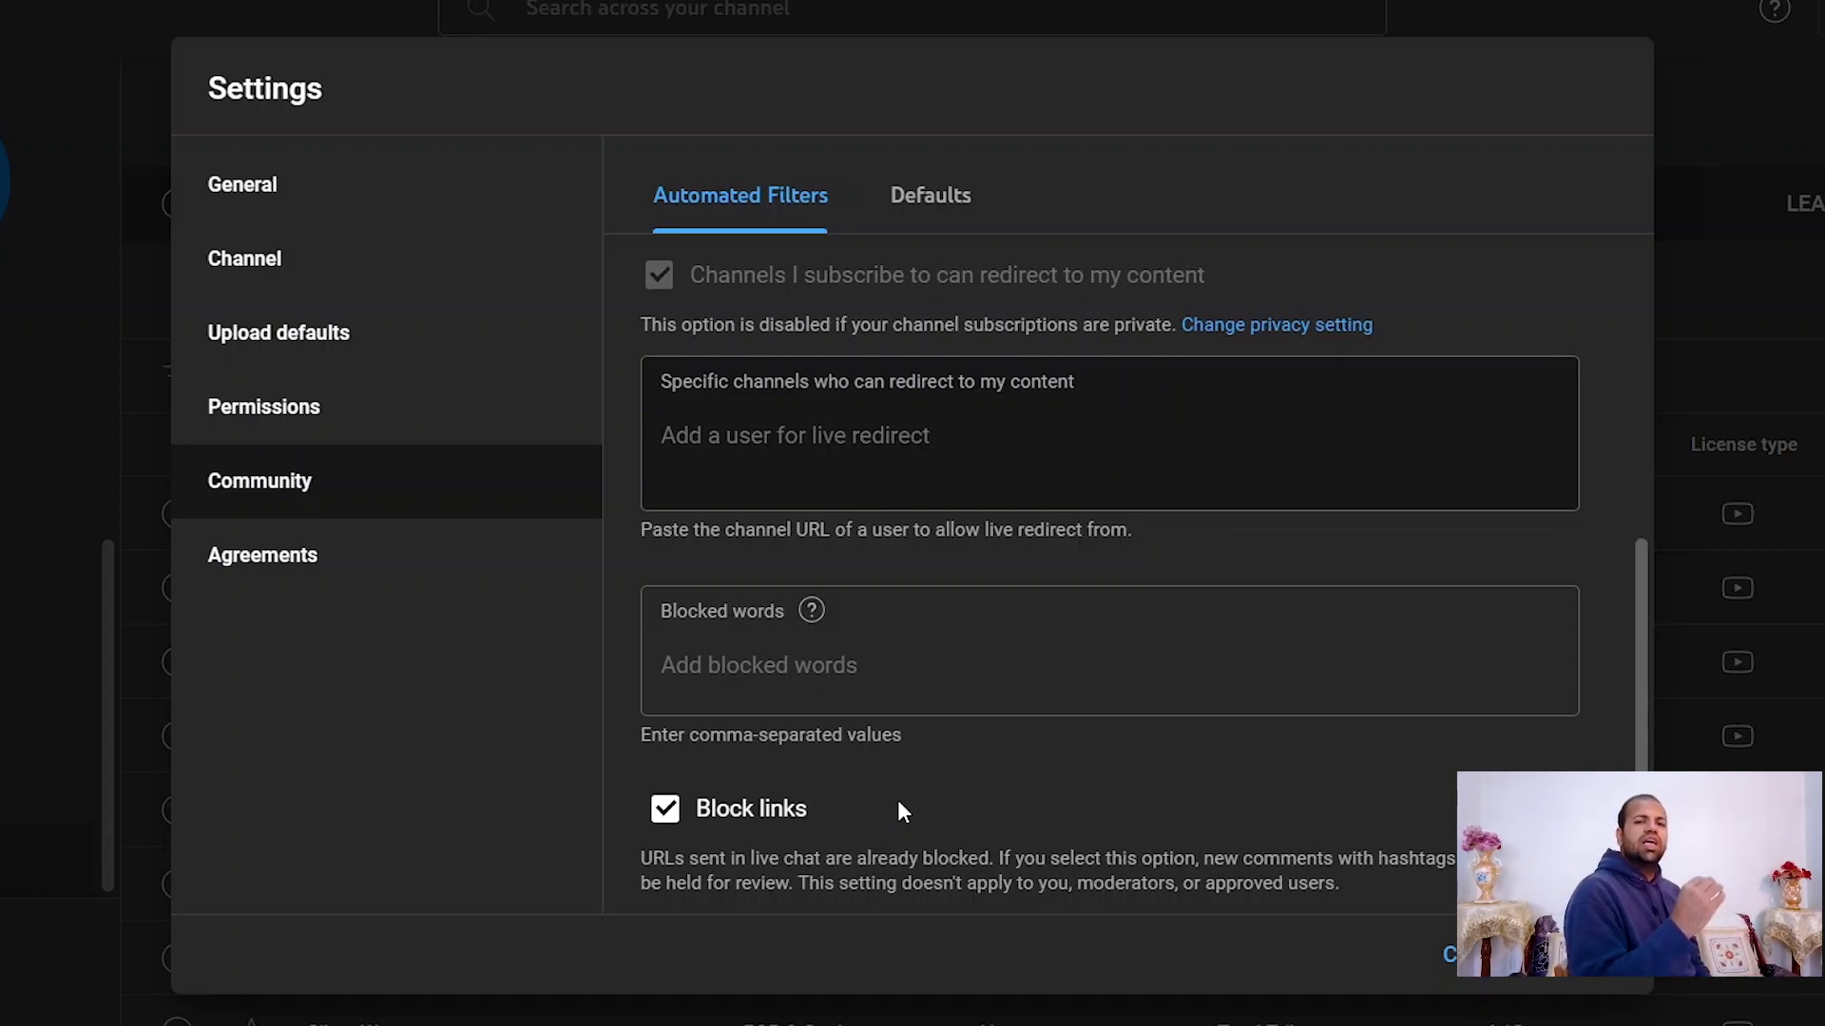
Set the community defaults to hold potentially inappropriate live chat messages for review, dismissing the strictness tip
{"action": "left_click", "coordinate": [941, 190]}
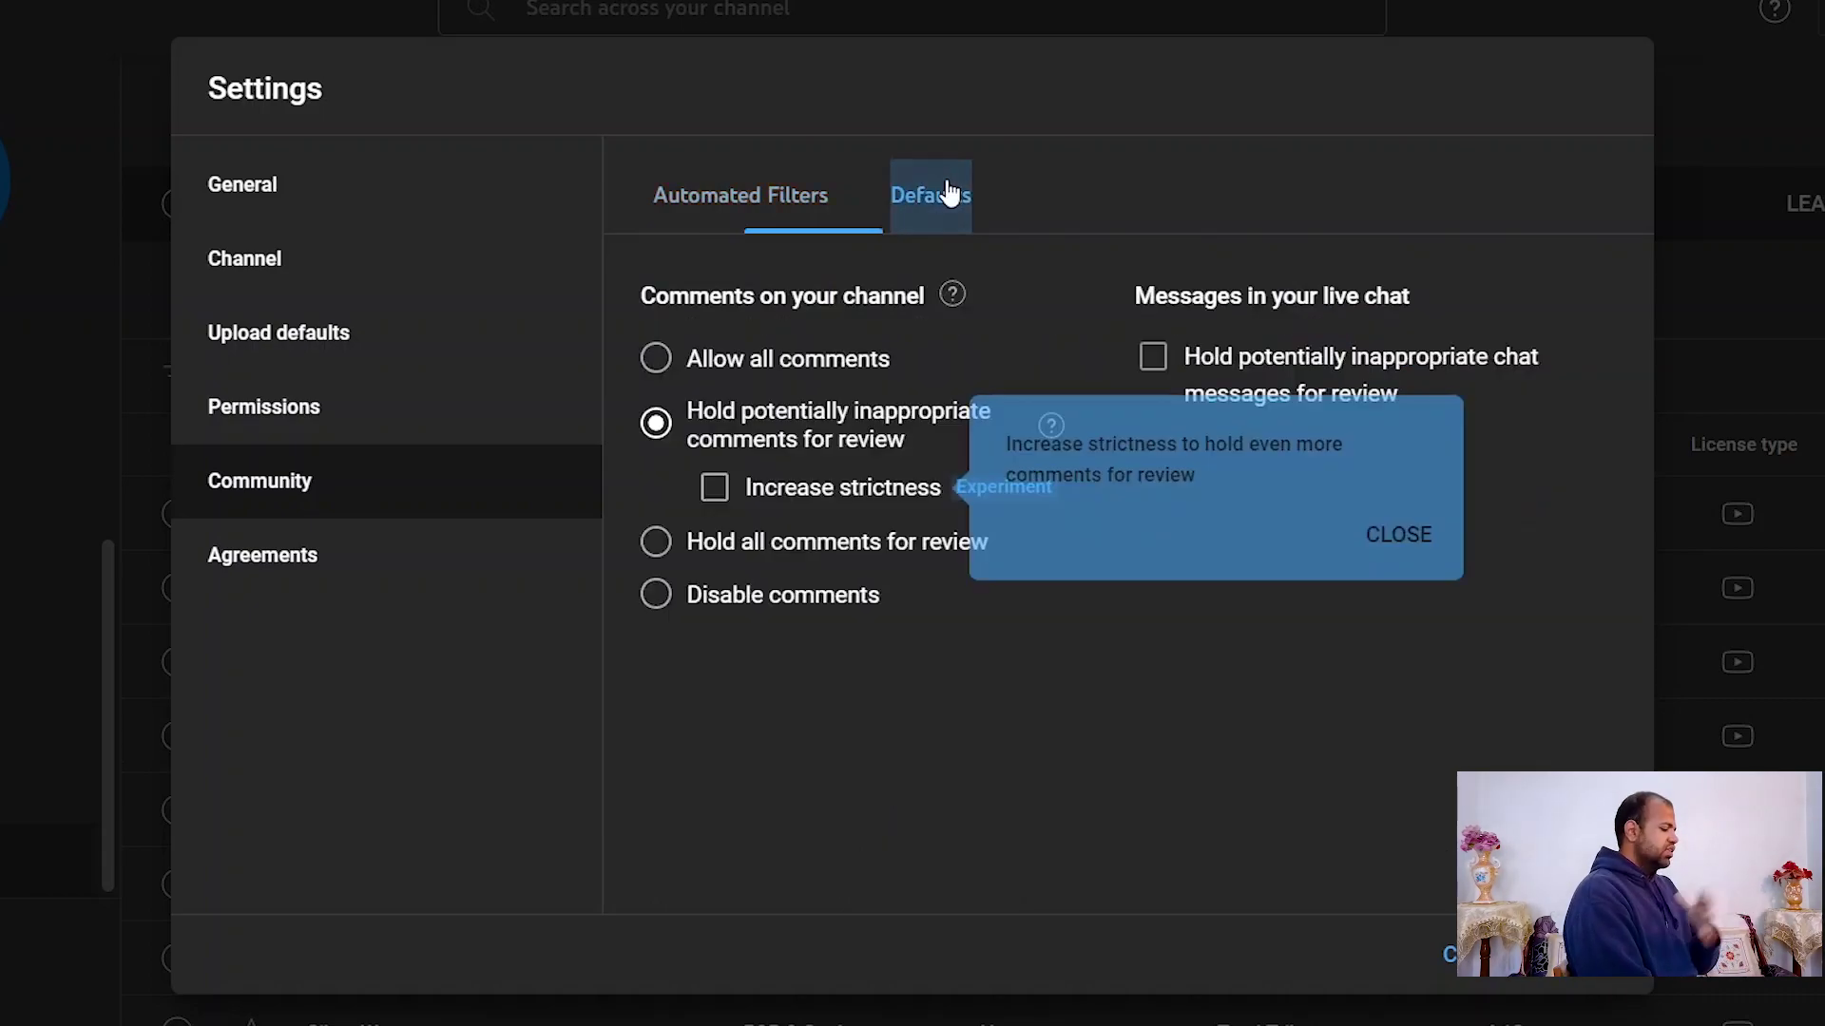
{"action": "left_click", "coordinate": [1433, 535]}
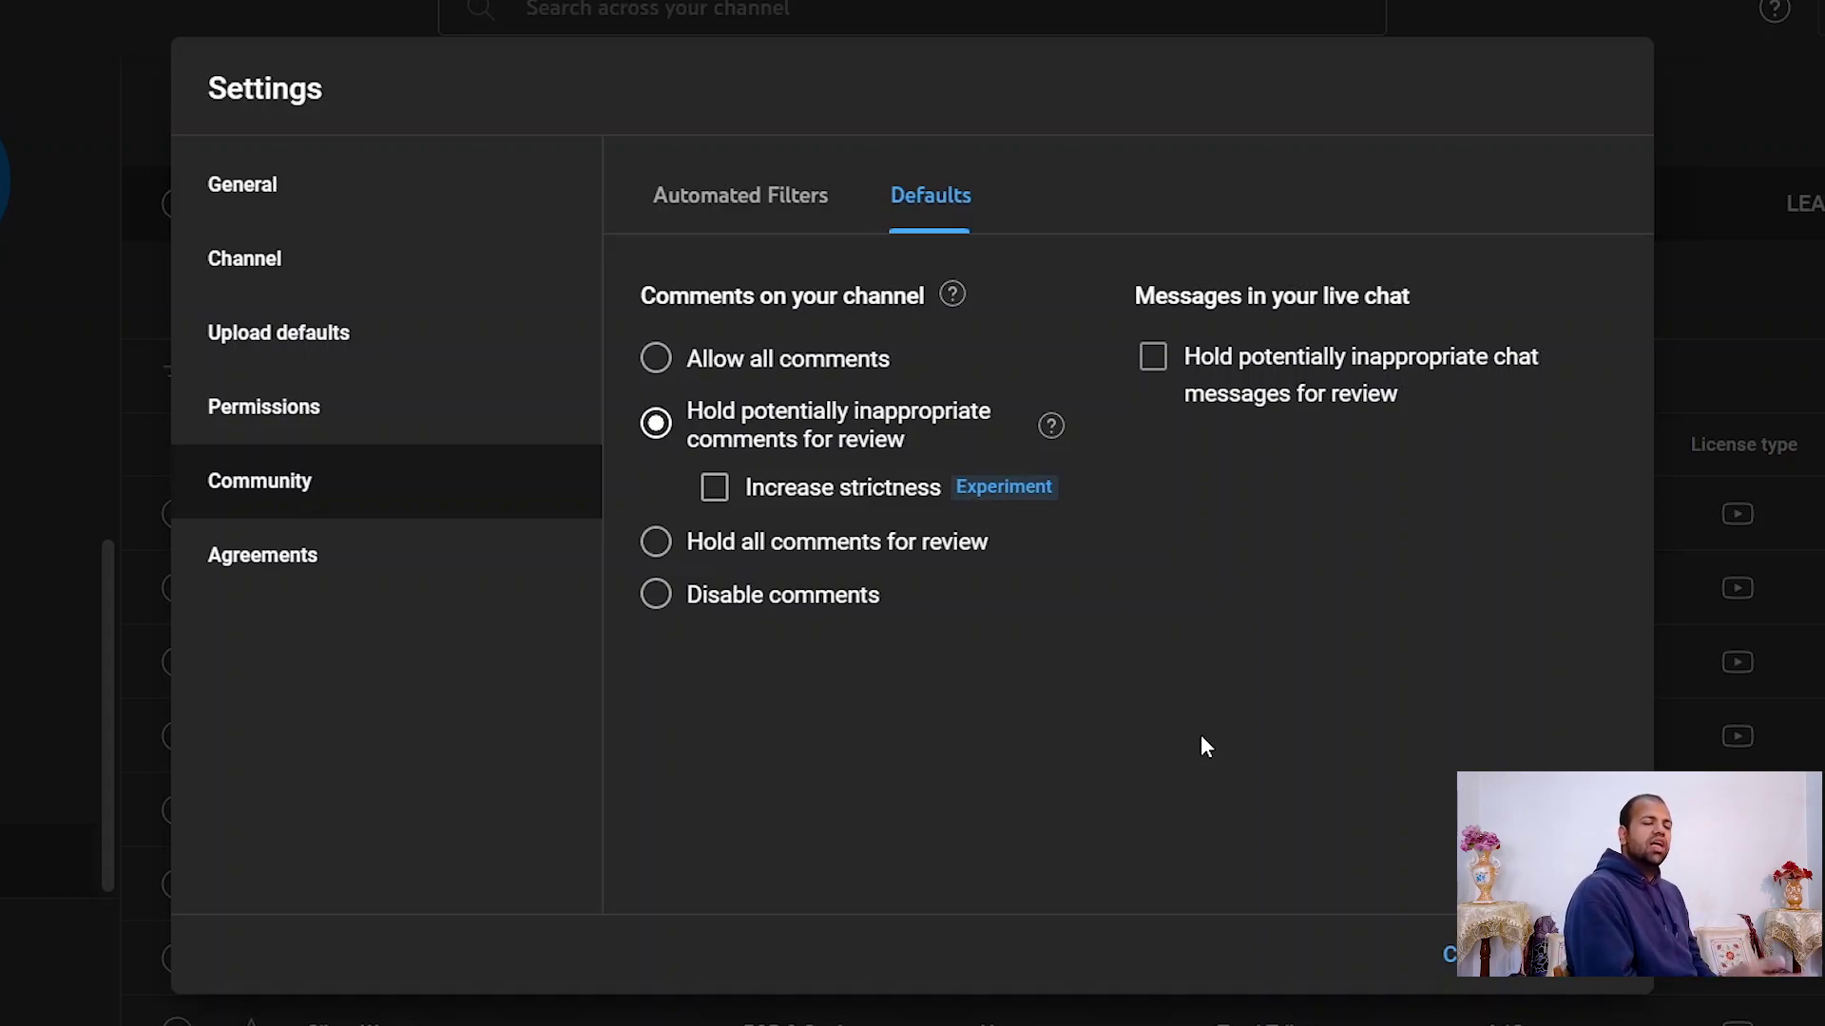
{"action": "left_click", "coordinate": [1153, 356]}
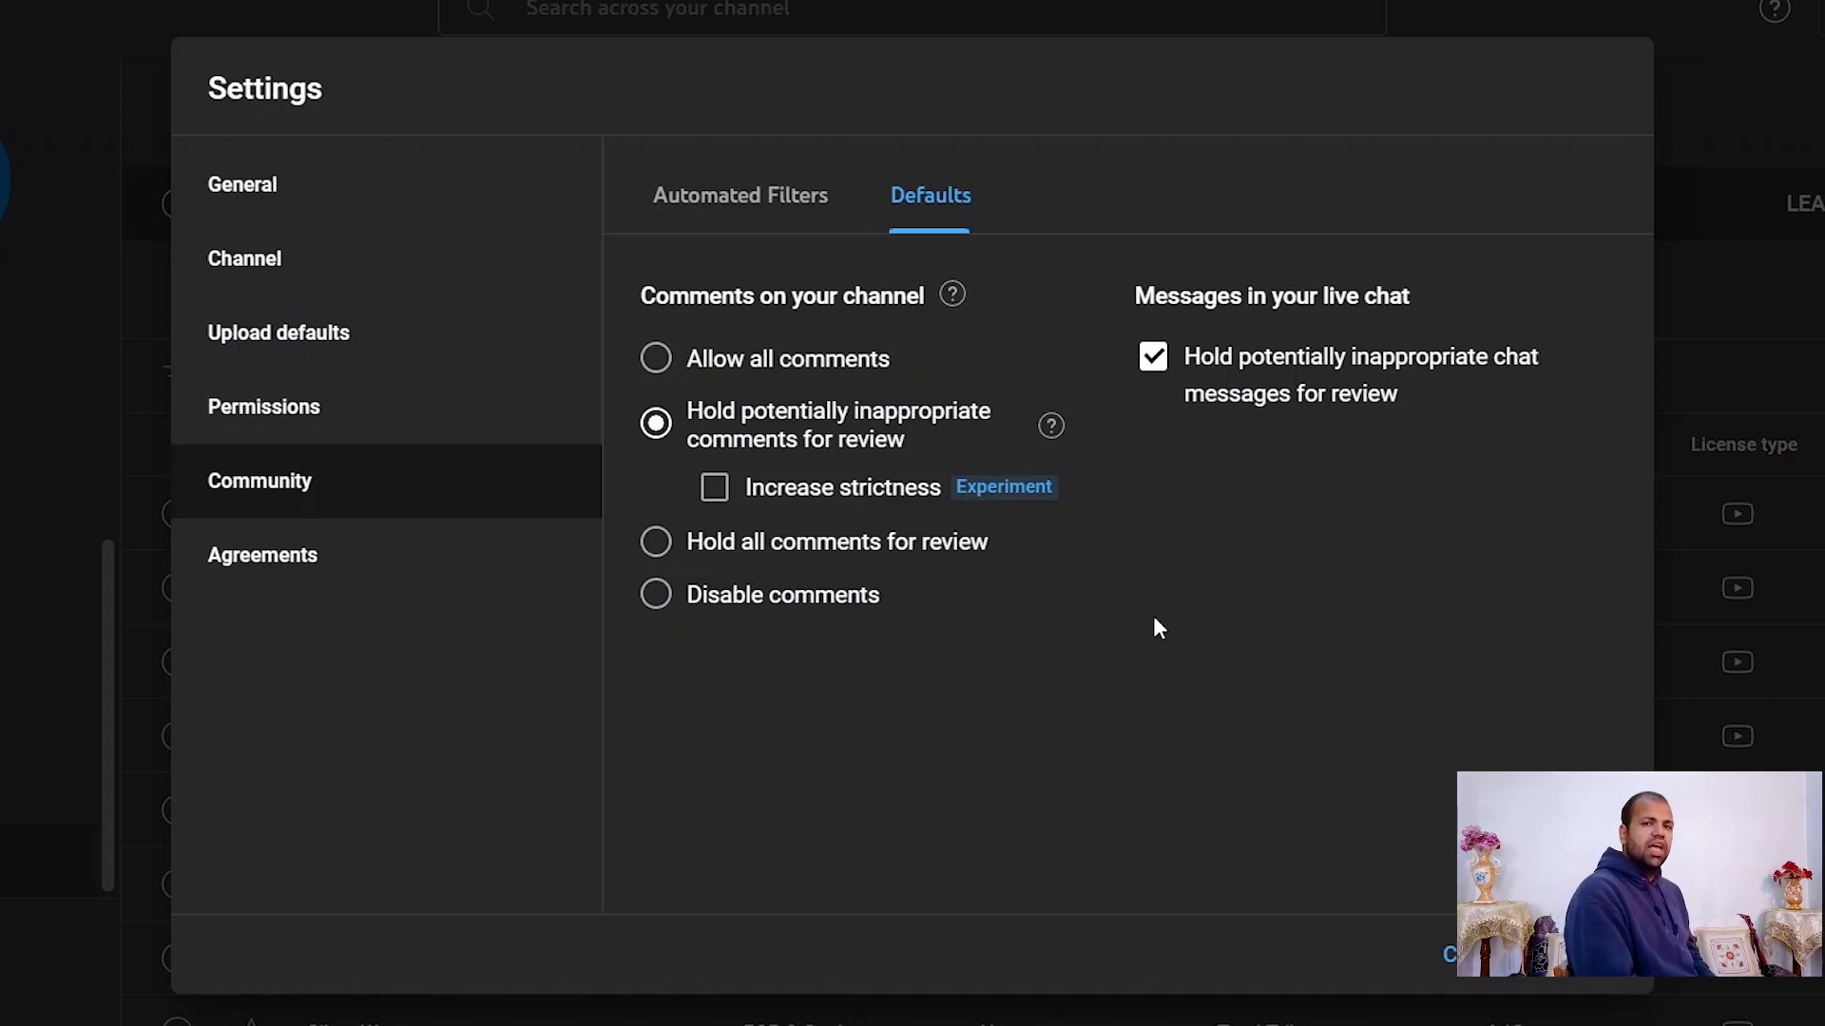
Check the service agreements and save all the channel settings
{"action": "left_click", "coordinate": [442, 532]}
{"action": "left_click", "coordinate": [442, 504]}
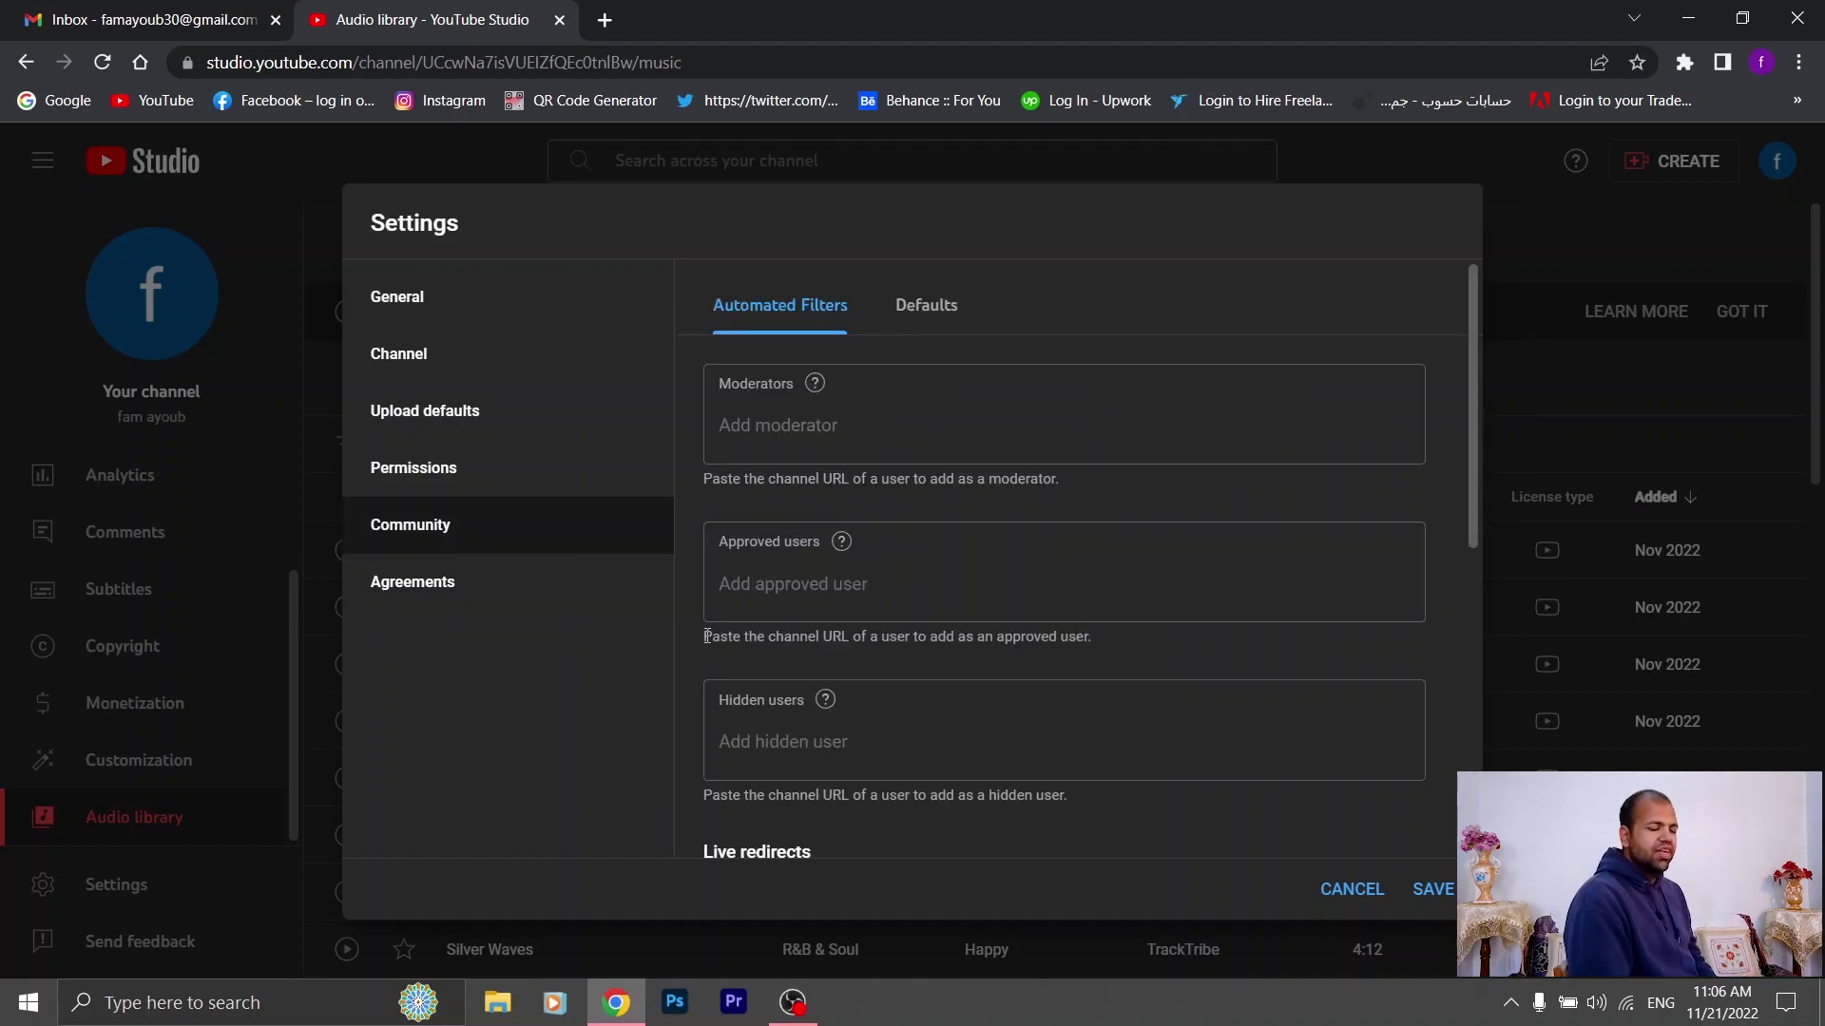
{"action": "left_click", "coordinate": [538, 591]}
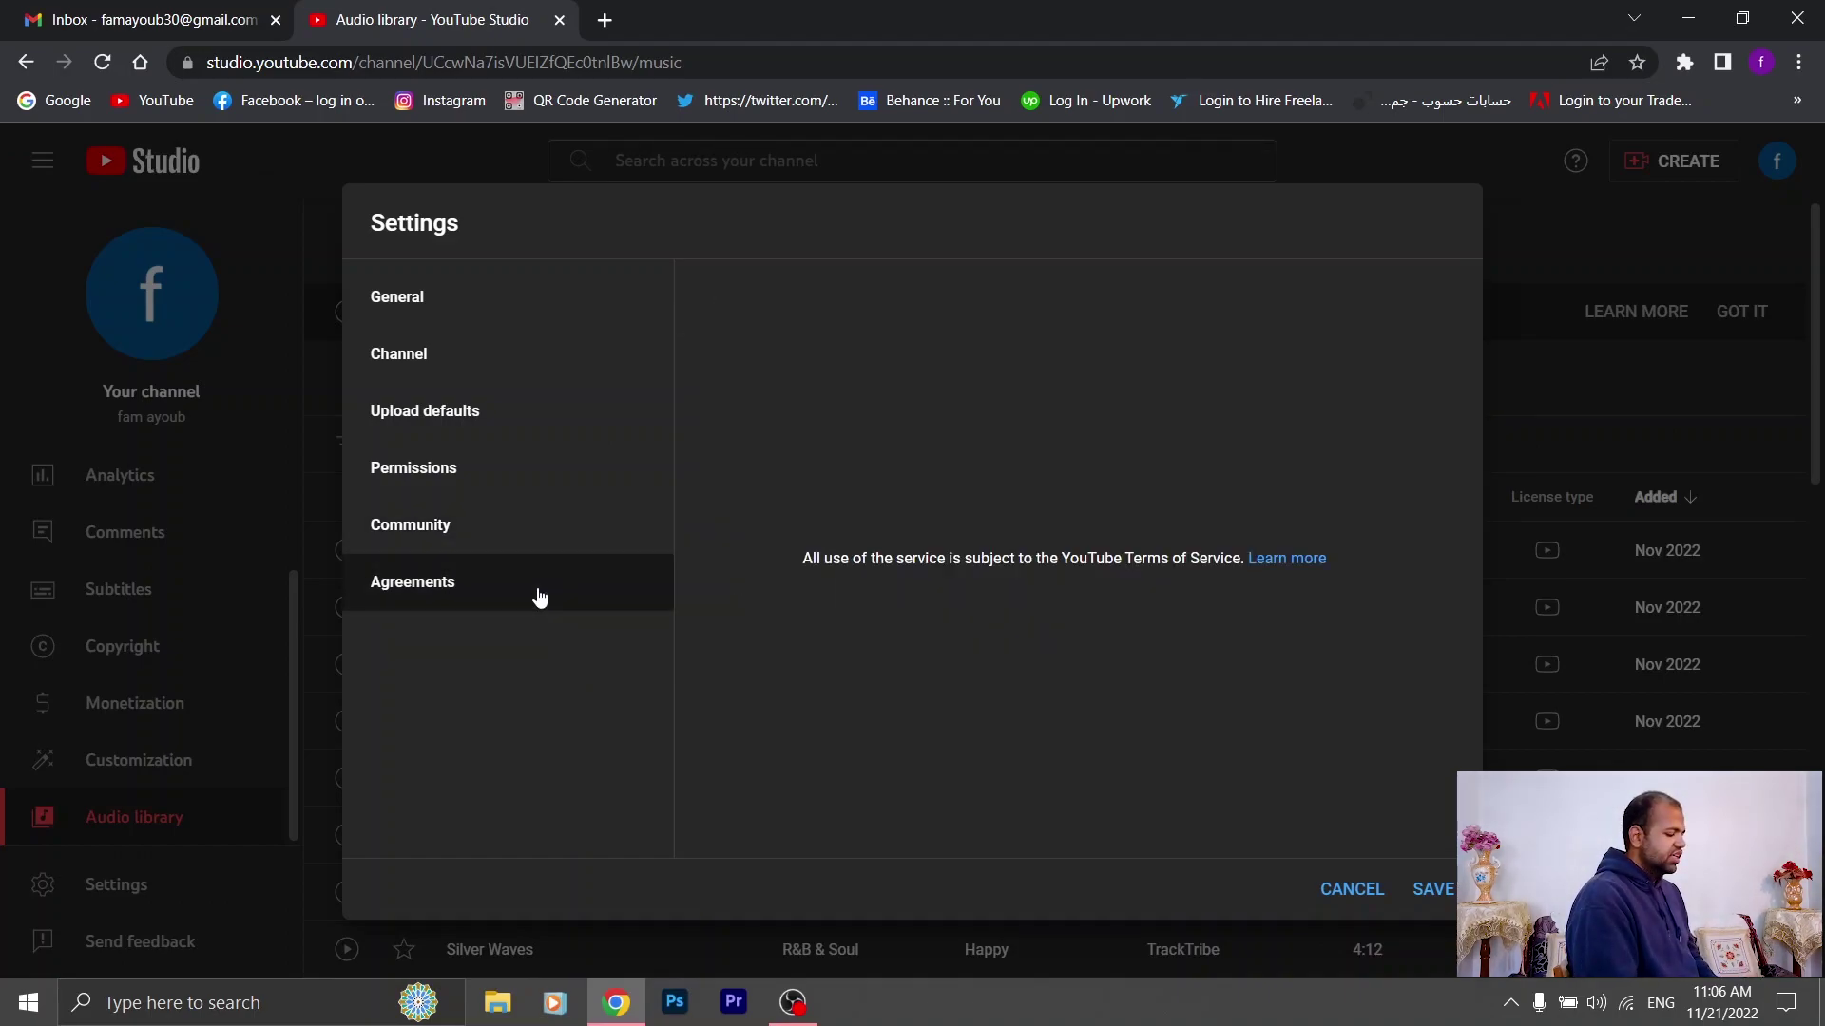
{"action": "left_click", "coordinate": [1433, 893]}
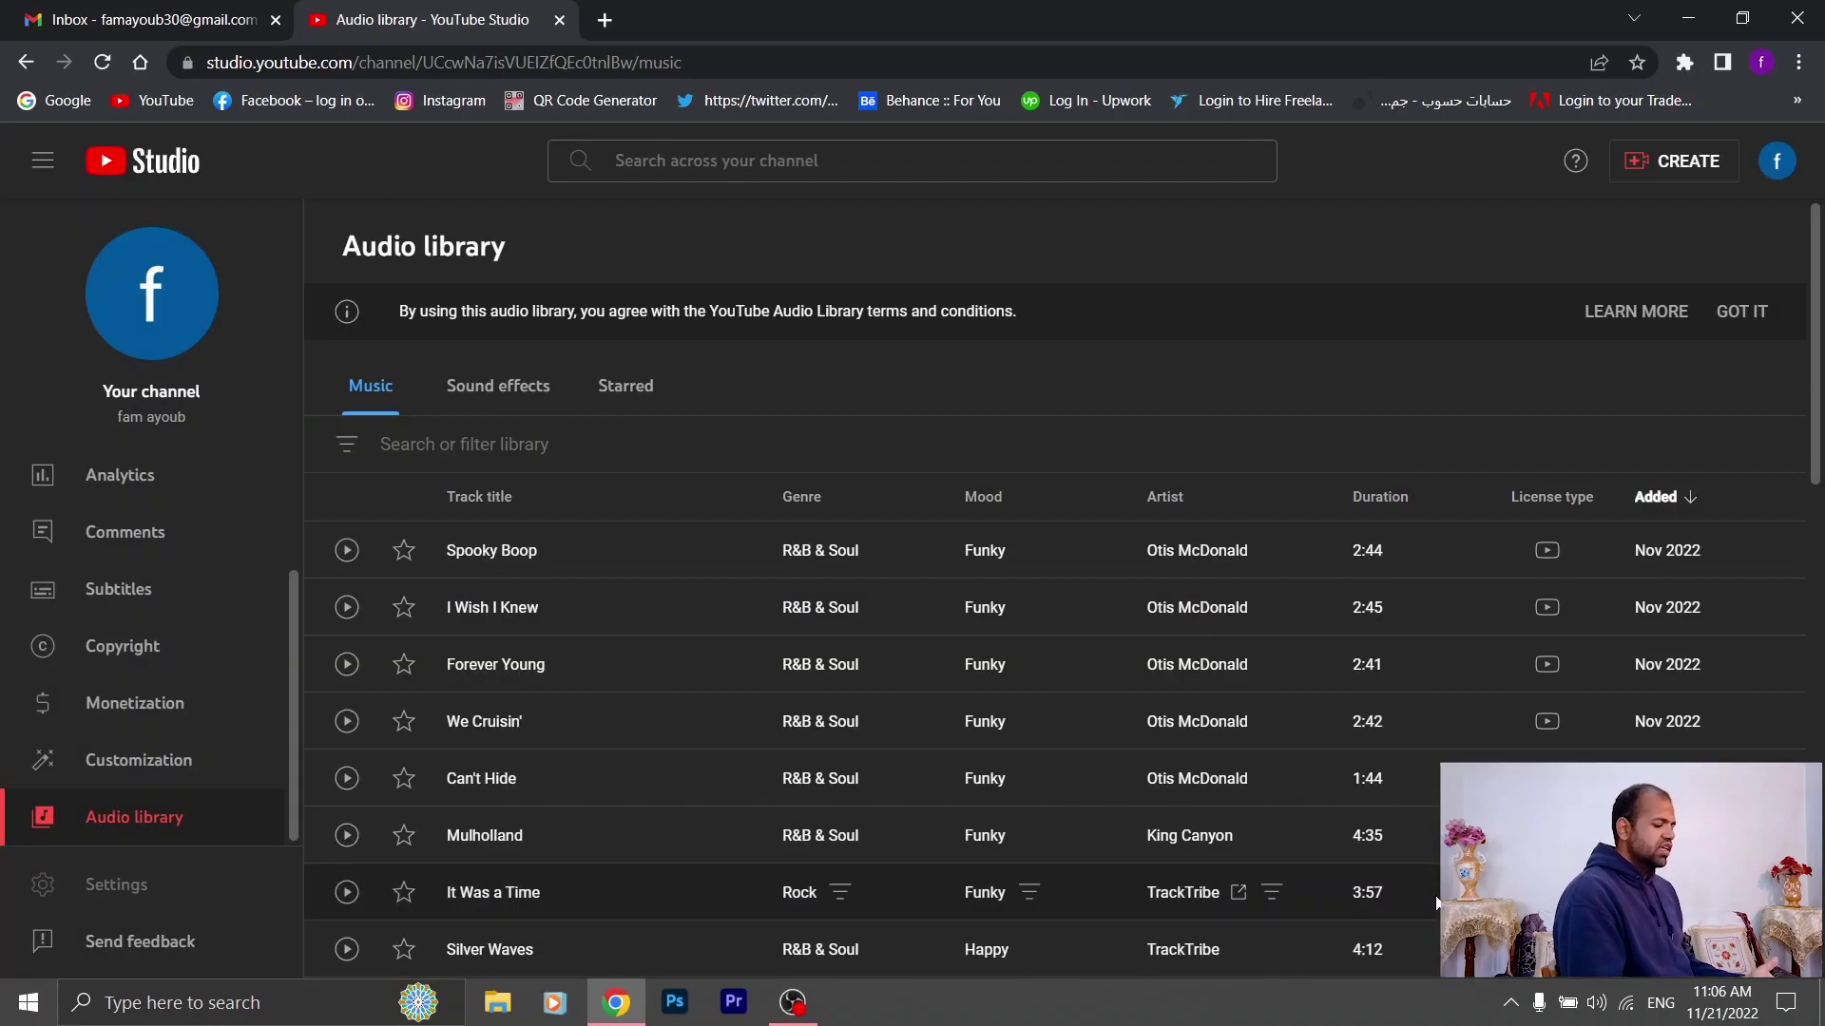